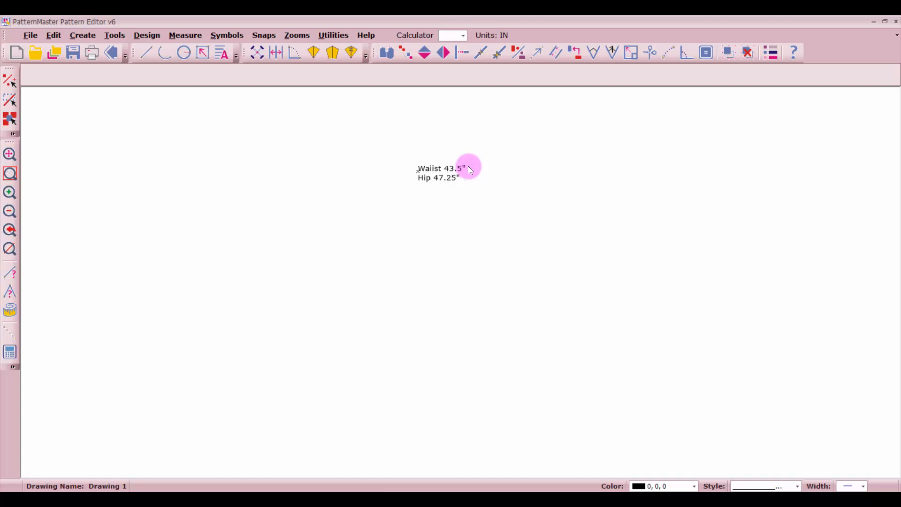
- Multiply the 43.5-inch waist measurement by 1.5 in the quick calculator
{"action": "left_click", "coordinate": [464, 38]}
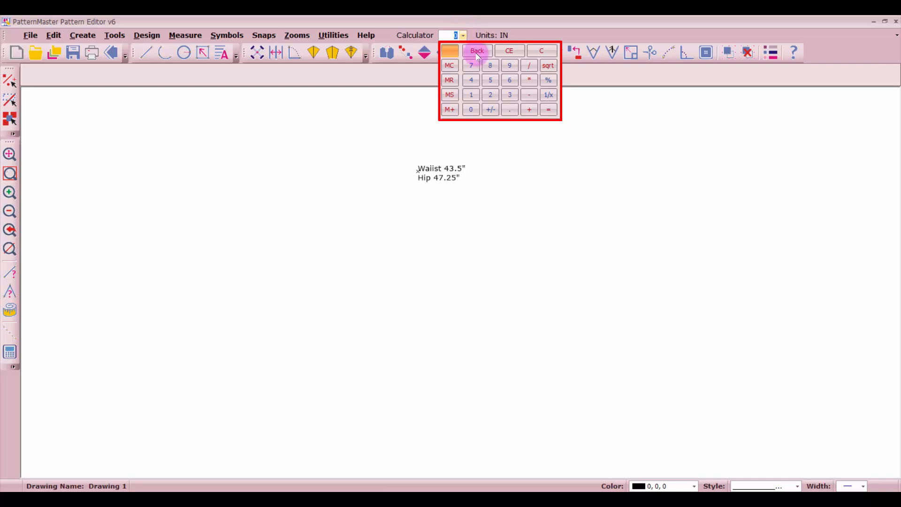
{"action": "left_click", "coordinate": [470, 80]}
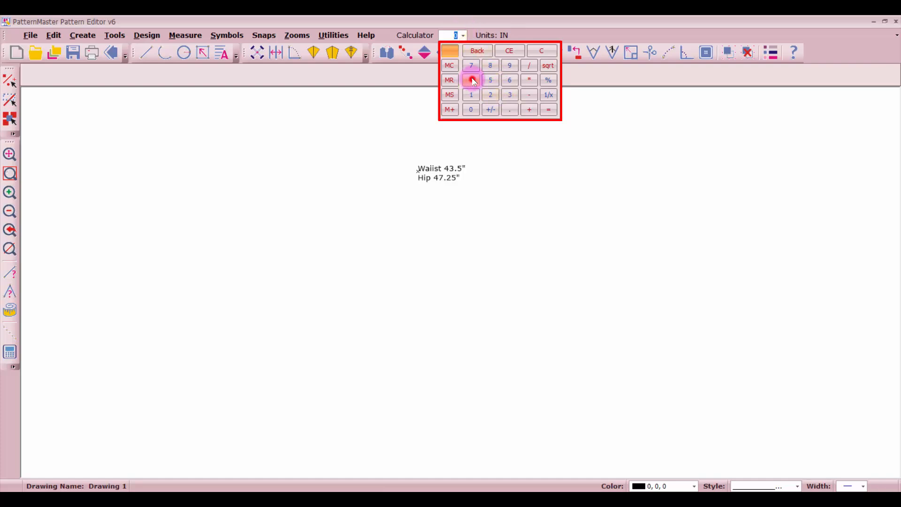
{"action": "left_click", "coordinate": [510, 96]}
{"action": "left_click", "coordinate": [510, 110]}
{"action": "left_click", "coordinate": [530, 95]}
{"action": "left_click", "coordinate": [530, 80]}
{"action": "left_click", "coordinate": [510, 109]}
{"action": "left_click", "coordinate": [490, 81]}
{"action": "left_click", "coordinate": [548, 108]}
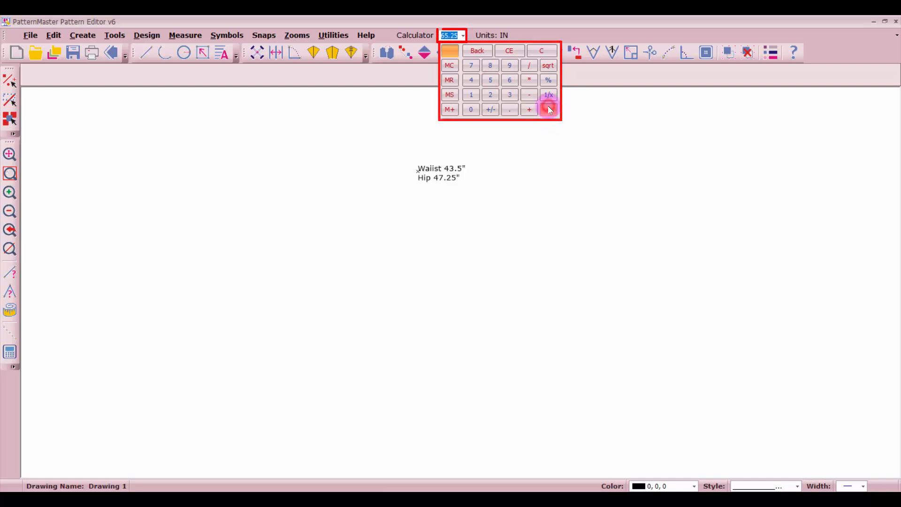
{"action": "left_click", "coordinate": [463, 35]}
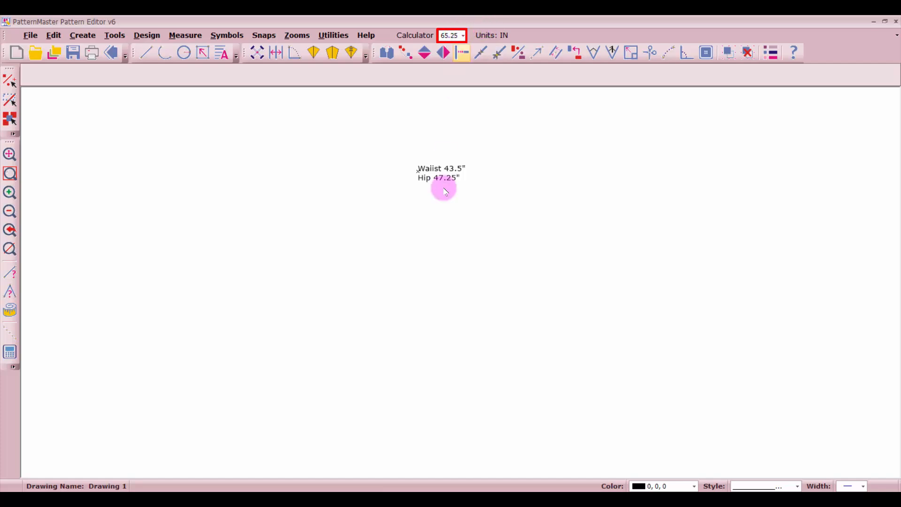
- Extend the waist line of the measurement note with "X 1.5 = 65.25" and apply the text change
{"action": "left_click", "coordinate": [408, 159]}
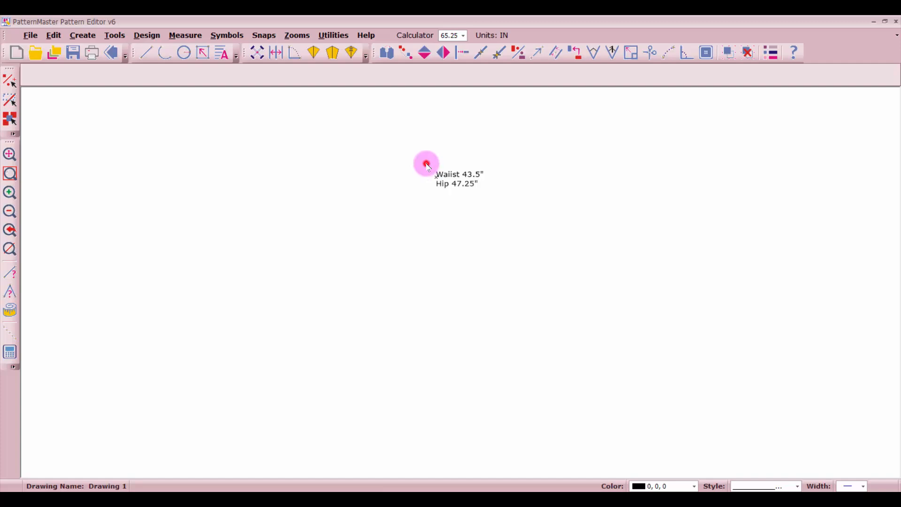
{"action": "left_click", "coordinate": [442, 185]}
{"action": "double_click", "coordinate": [443, 185]}
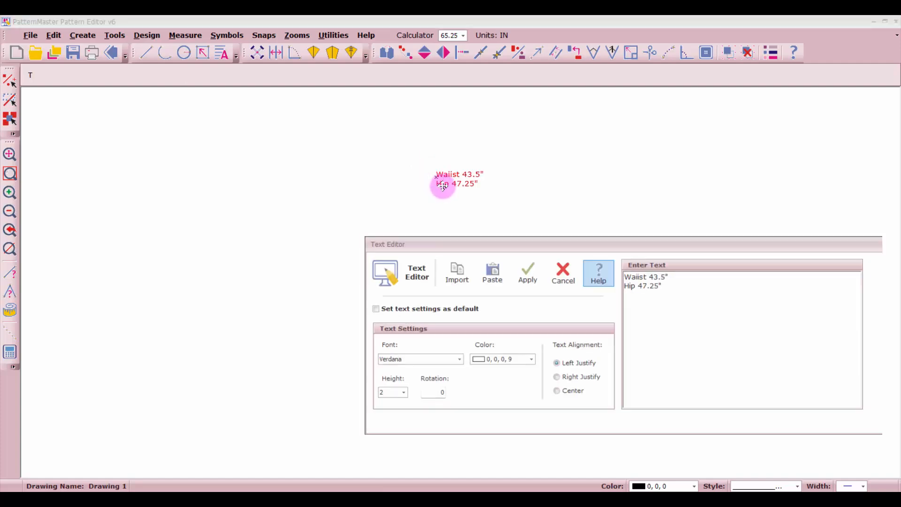
{"action": "left_click", "coordinate": [686, 275]}
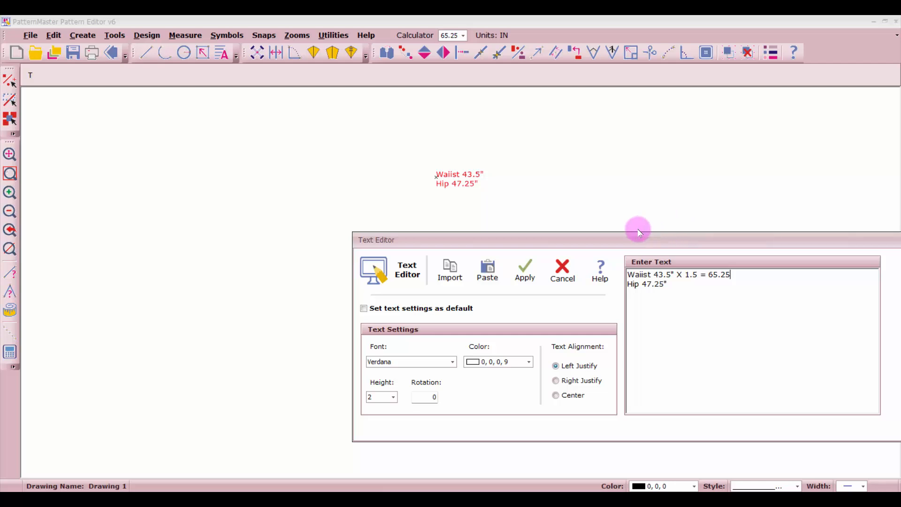
{"action": "left_click", "coordinate": [530, 276]}
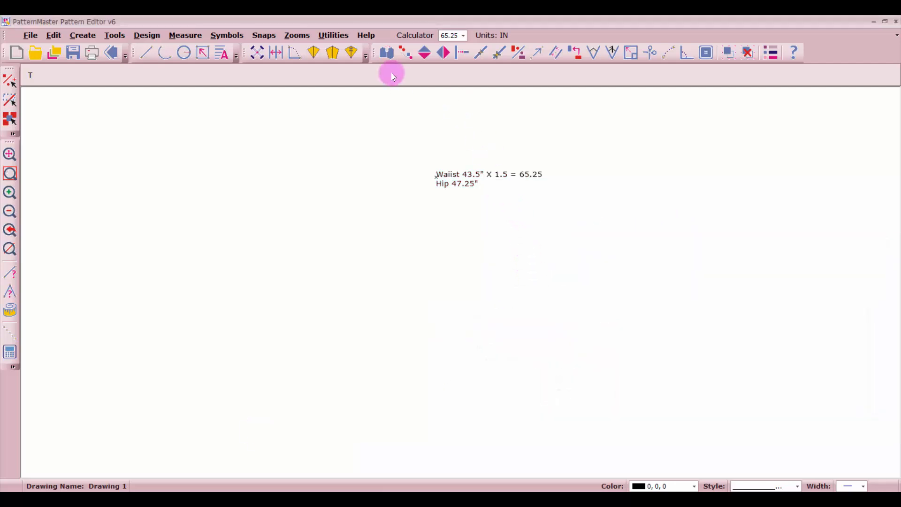
- Convert a circumference of 65.25 to a radius for a full circle in the circle calculator, and close it
{"action": "left_click", "coordinate": [334, 36]}
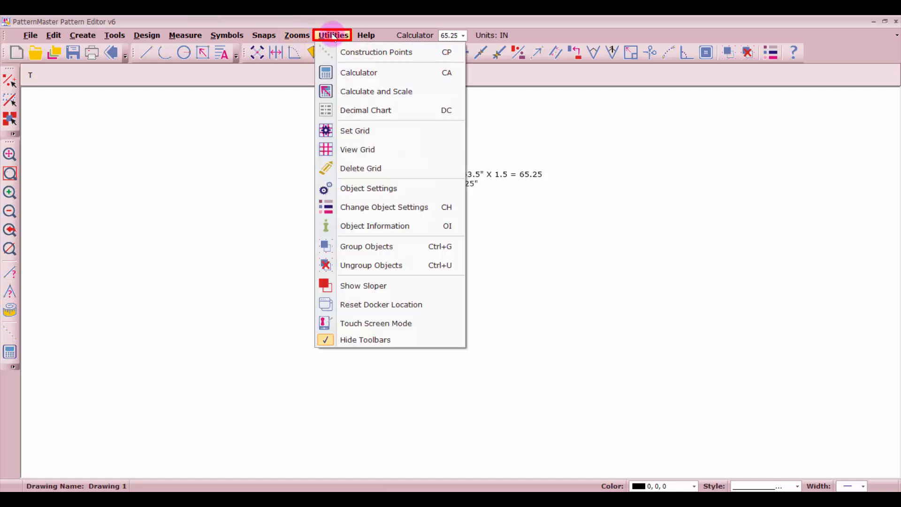
{"action": "left_click", "coordinate": [373, 74]}
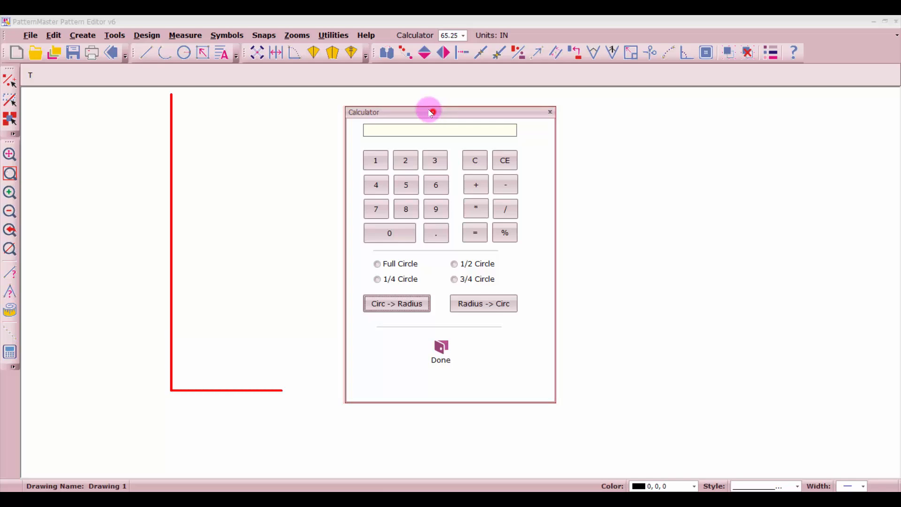
{"action": "left_click_drag", "start_coordinate": [431, 113], "coordinate": [257, 100]}
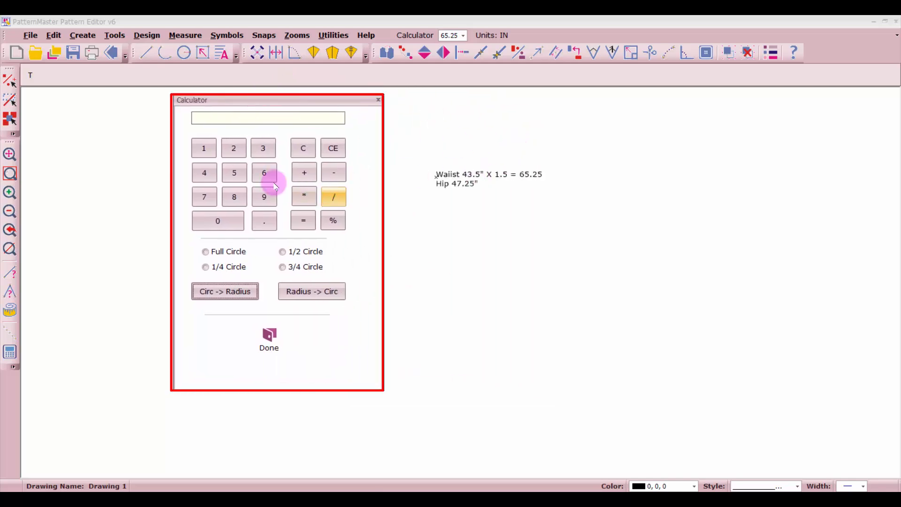
{"action": "left_click", "coordinate": [263, 171]}
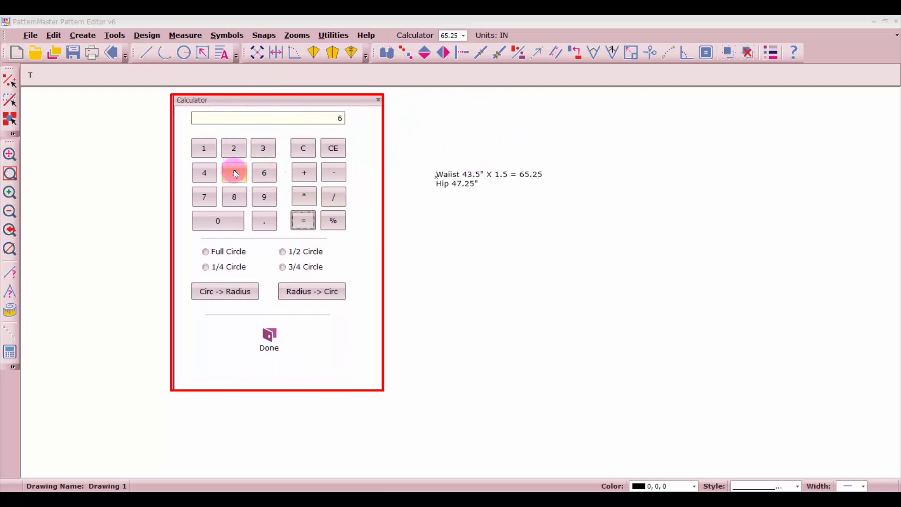
{"action": "left_click", "coordinate": [235, 173]}
{"action": "left_click", "coordinate": [265, 220]}
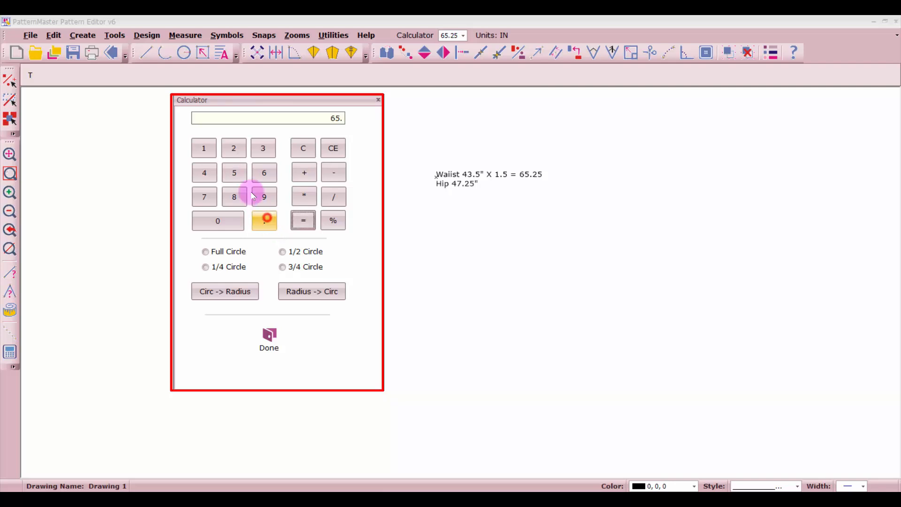
{"action": "left_click", "coordinate": [235, 146]}
{"action": "left_click", "coordinate": [237, 170]}
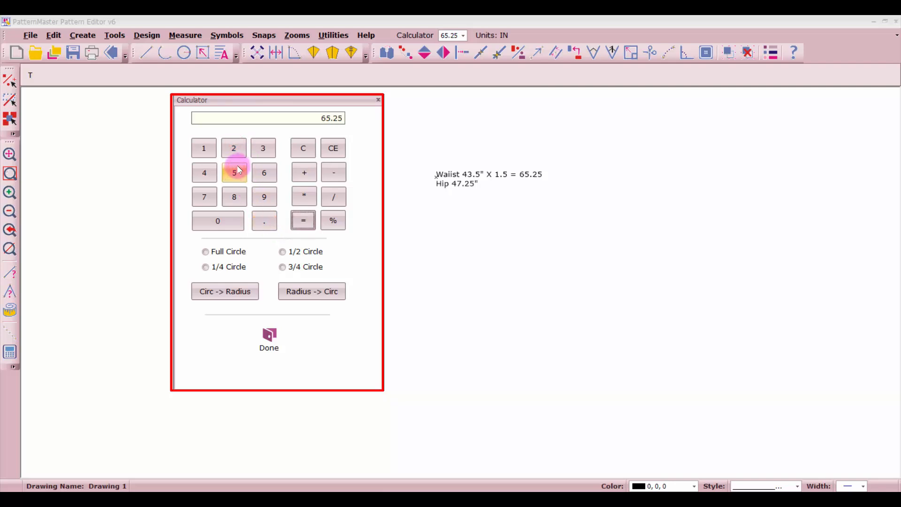
{"action": "left_click", "coordinate": [205, 252]}
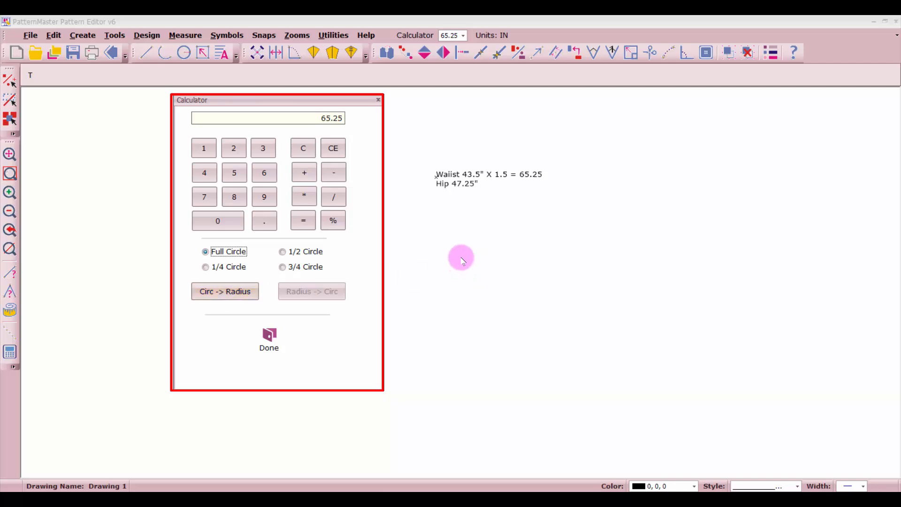
{"action": "left_click", "coordinate": [226, 292]}
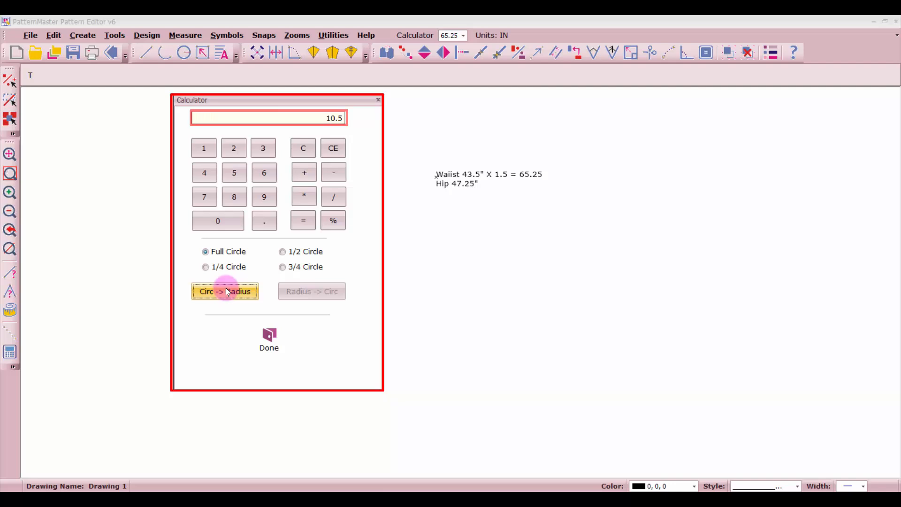
{"action": "left_click", "coordinate": [270, 334]}
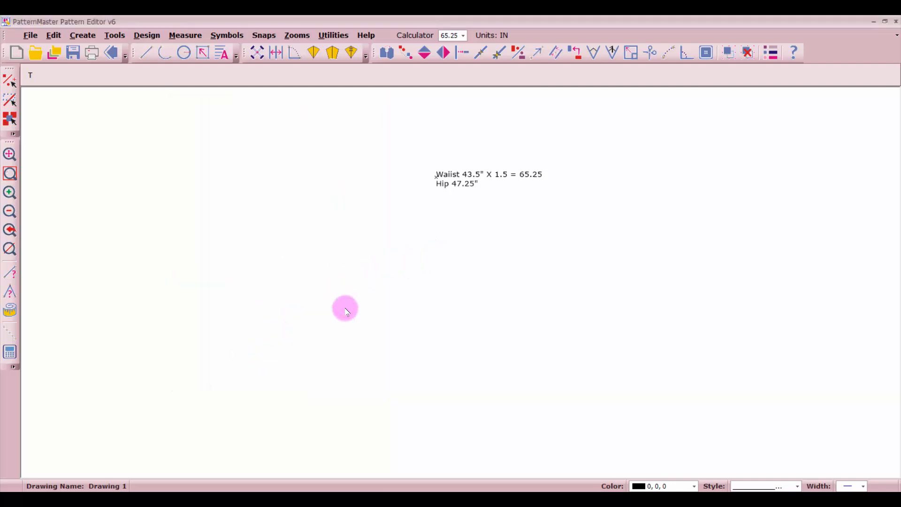
- Draw a circle with a 10.5-inch radius beside the measurement note and check its circumference
{"action": "left_click", "coordinate": [185, 53]}
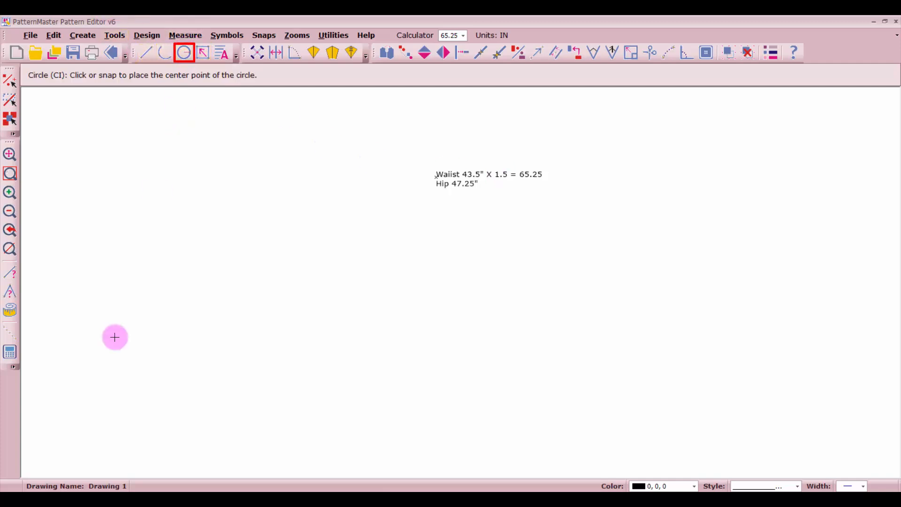
{"action": "left_click", "coordinate": [167, 206]}
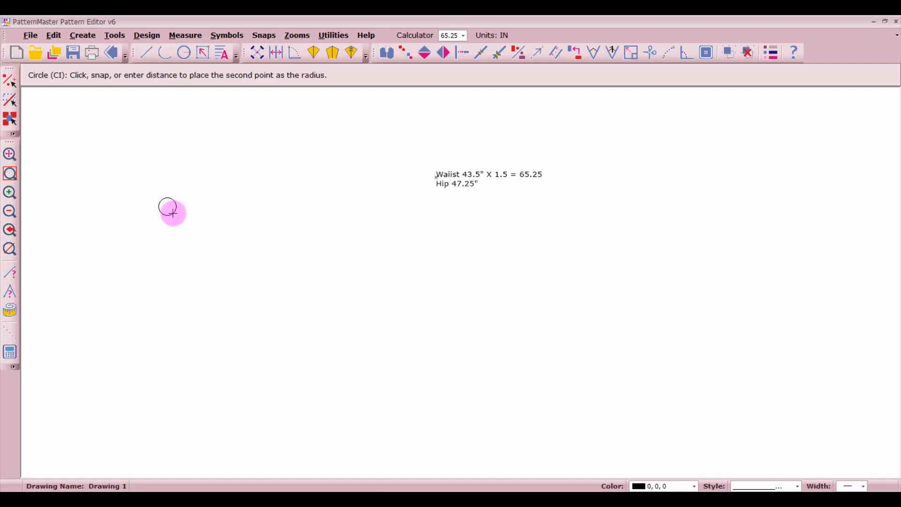
{"action": "type", "text": "10.5"}
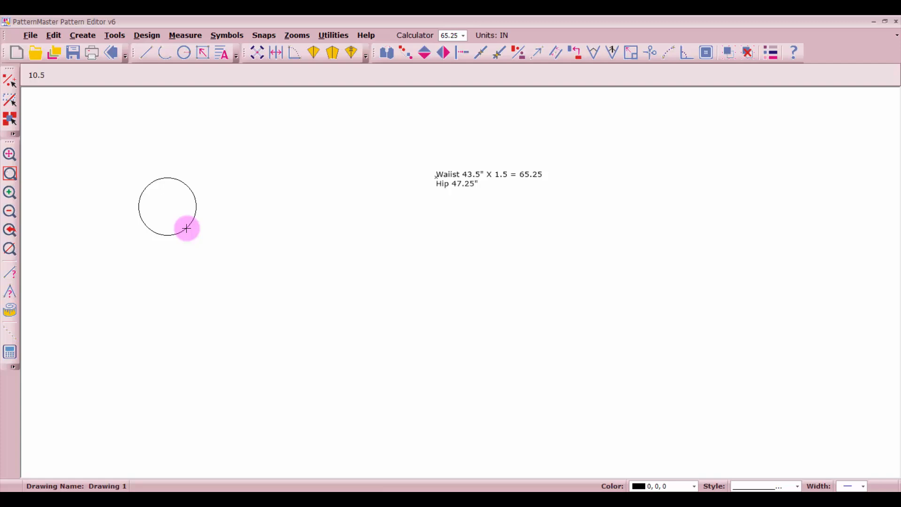
{"action": "key", "text": "Return"}
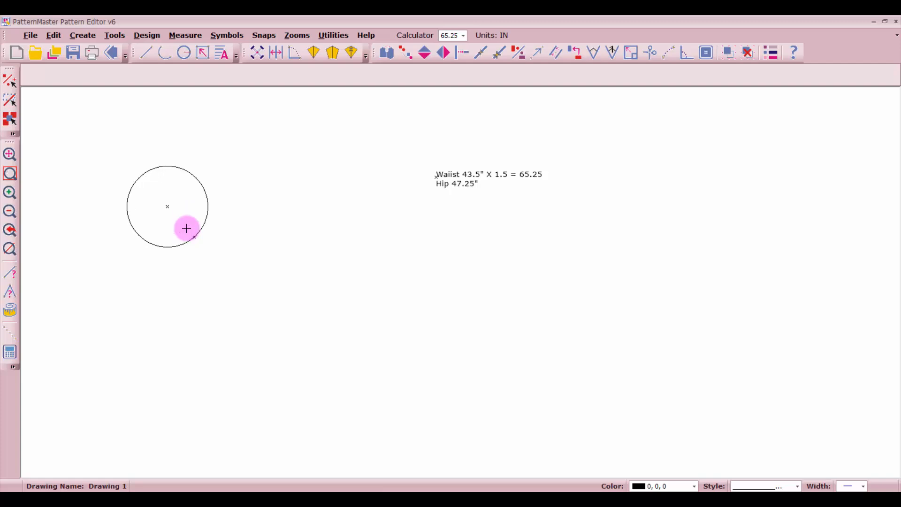
{"action": "left_click", "coordinate": [195, 232]}
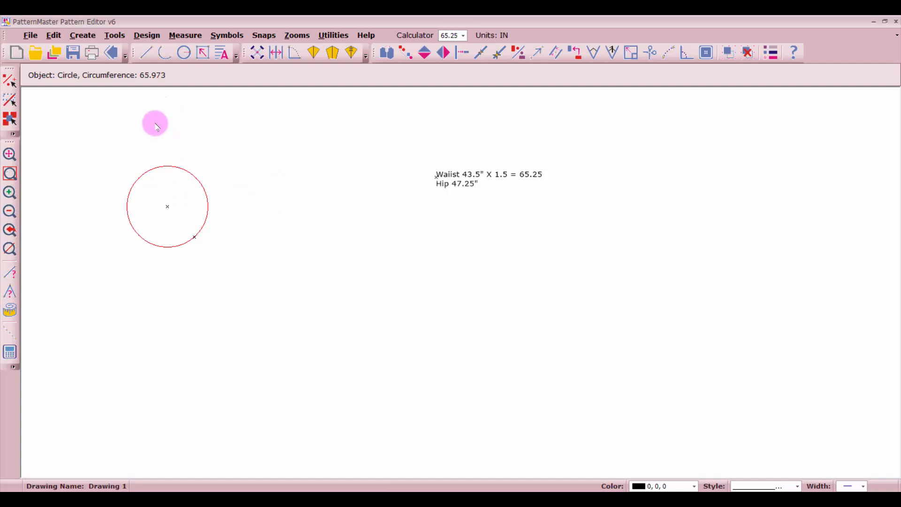
- Clear the quick calculator and add 24 inches to the circle's 10.5-inch radius
{"action": "scroll", "coordinate": [169, 227], "scroll_direction": "up", "scroll_amount": 5}
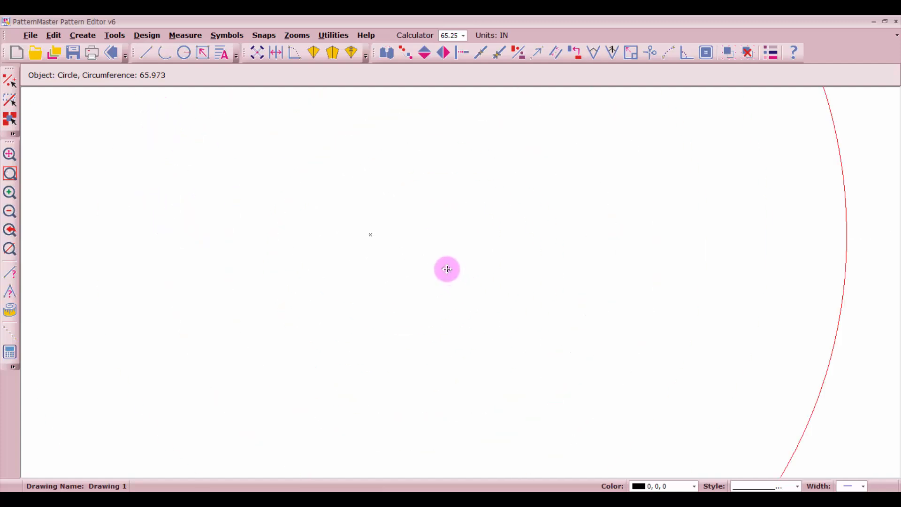
{"action": "scroll", "coordinate": [382, 250], "scroll_direction": "up", "scroll_amount": 1}
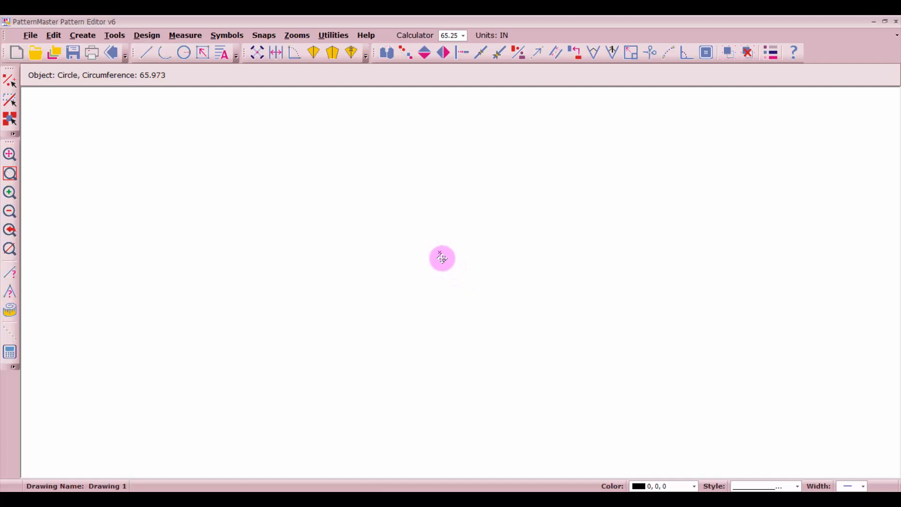
{"action": "scroll", "coordinate": [460, 282], "scroll_direction": "down", "scroll_amount": 3}
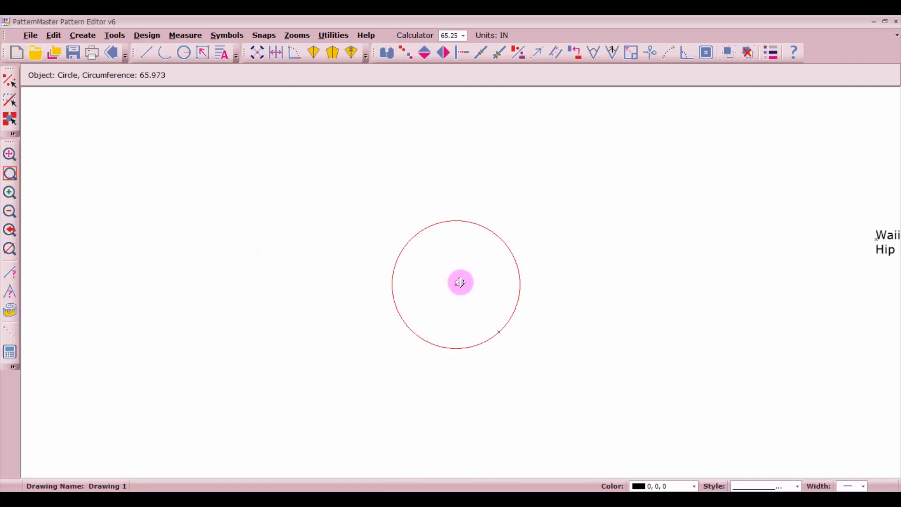
{"action": "scroll", "coordinate": [460, 281], "scroll_direction": "down", "scroll_amount": 1}
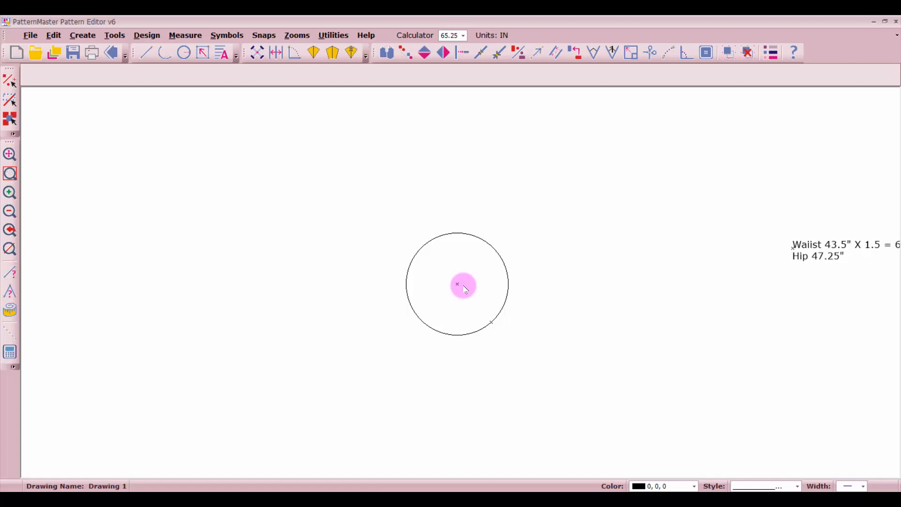
{"action": "left_click", "coordinate": [464, 35]}
{"action": "left_click", "coordinate": [545, 51]}
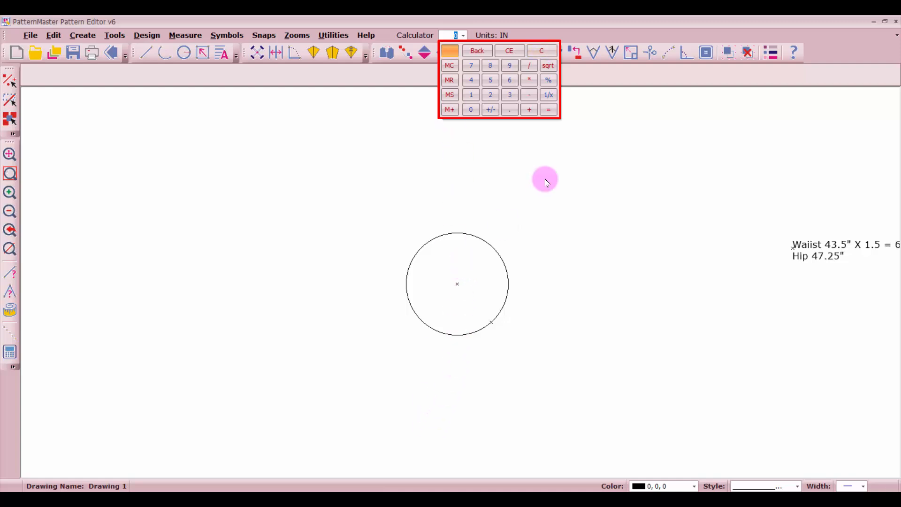
{"action": "type", "text": "10."}
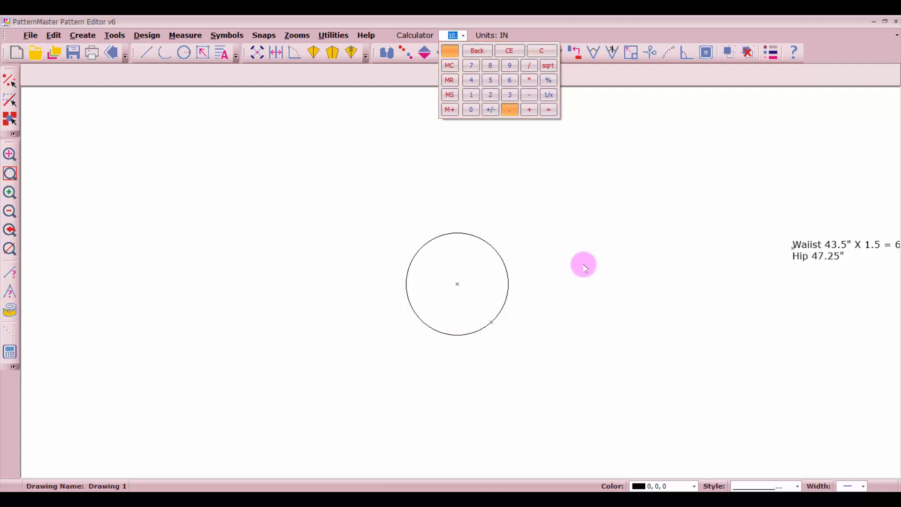
{"action": "type", "text": "2"}
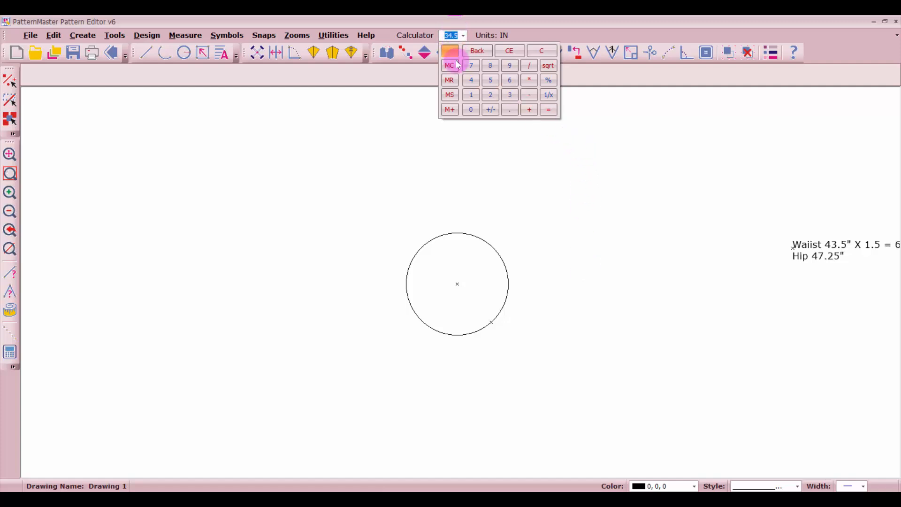
{"action": "left_click", "coordinate": [458, 37]}
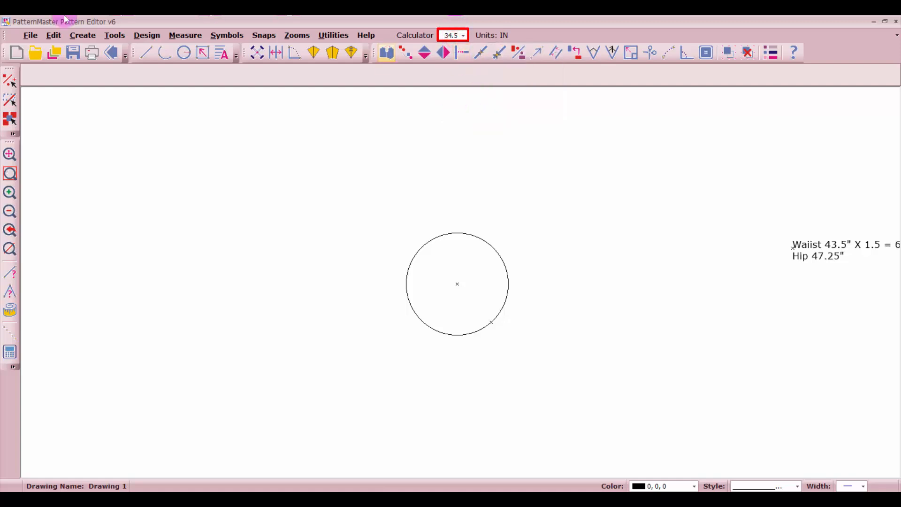
- Draw a horizontal line 34.5 inches long from the circle's centre to the right
{"action": "left_click", "coordinate": [145, 53]}
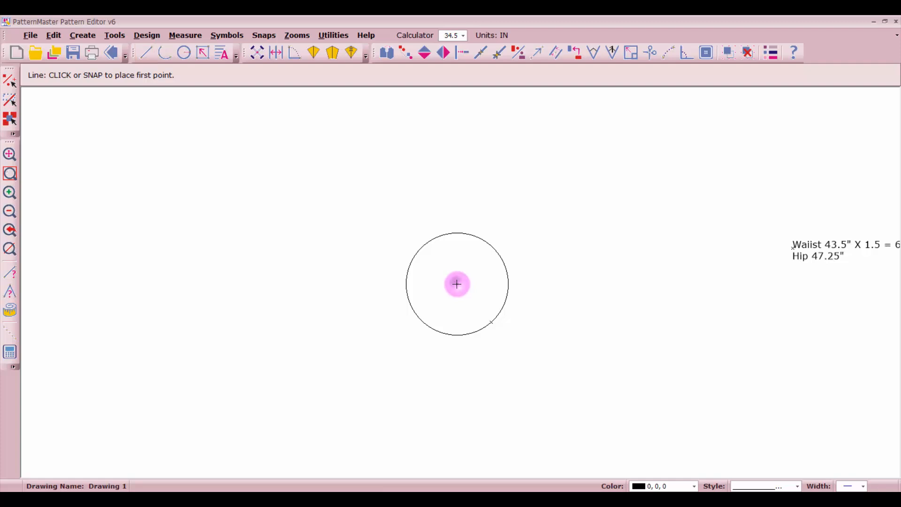
{"action": "left_click", "coordinate": [456, 284]}
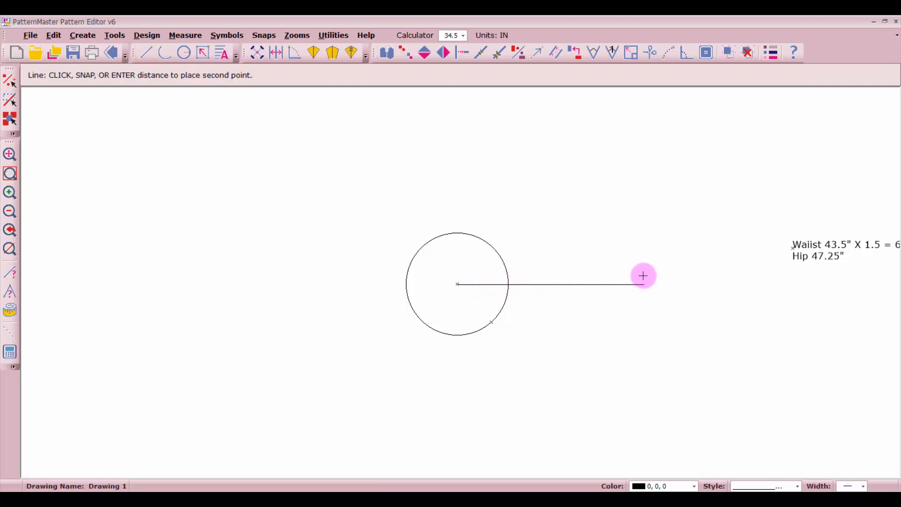
{"action": "type", "text": "3"}
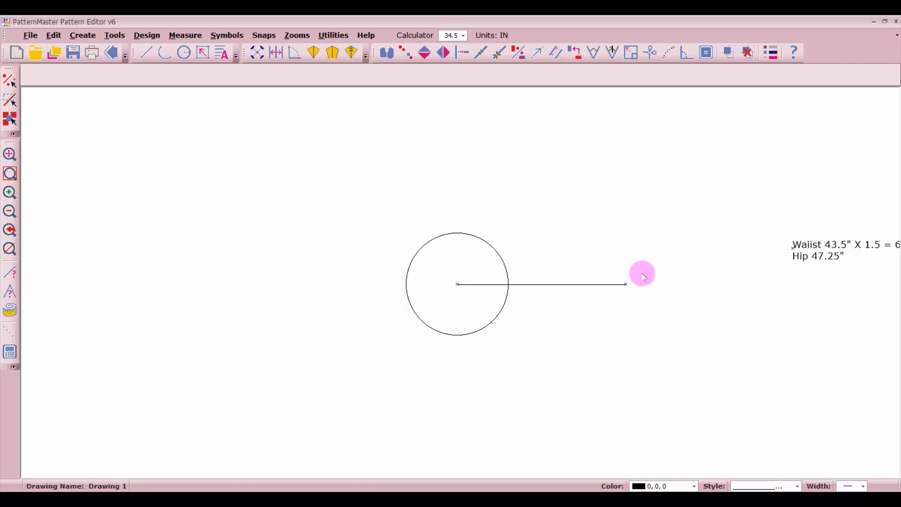
- Draw three more 34.5-inch lines from the circle's centre, one straight up, one to the left and one straight down
{"action": "key", "text": "l"}
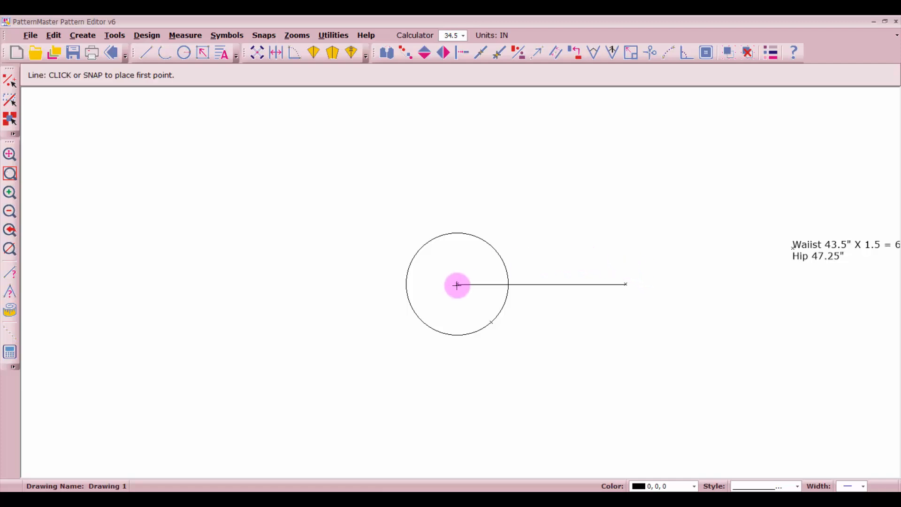
{"action": "left_click", "coordinate": [457, 284]}
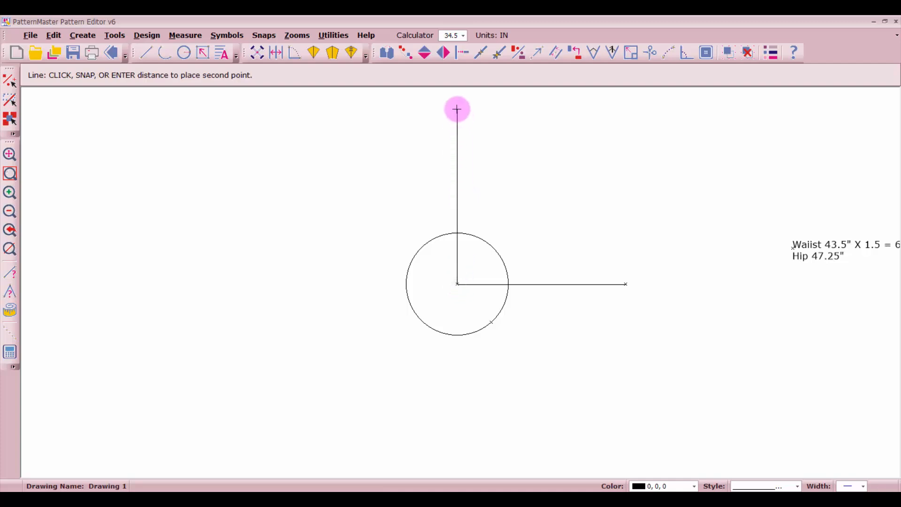
{"action": "type", "text": "3"}
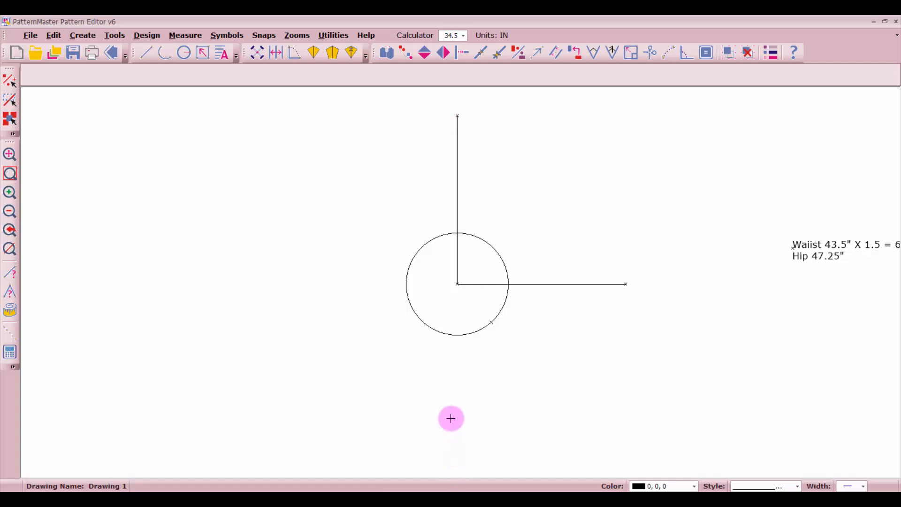
{"action": "left_click", "coordinate": [459, 284]}
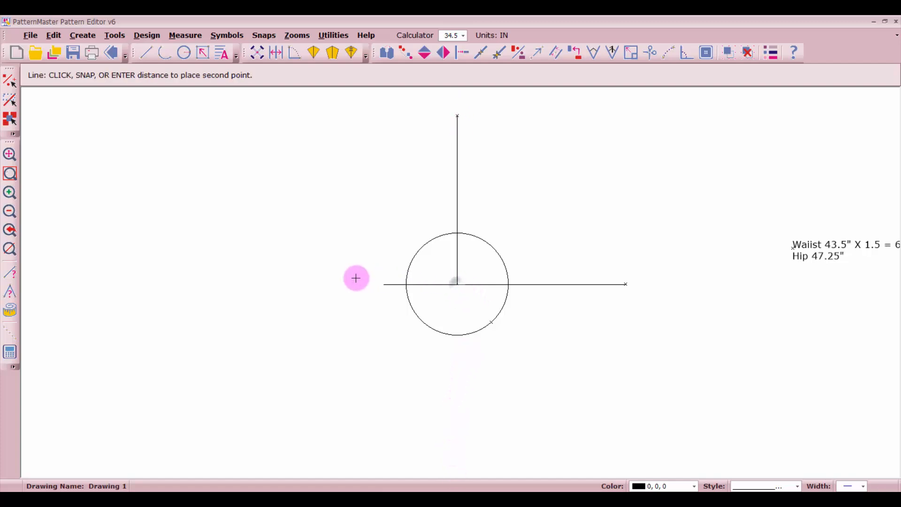
{"action": "type", "text": "3"}
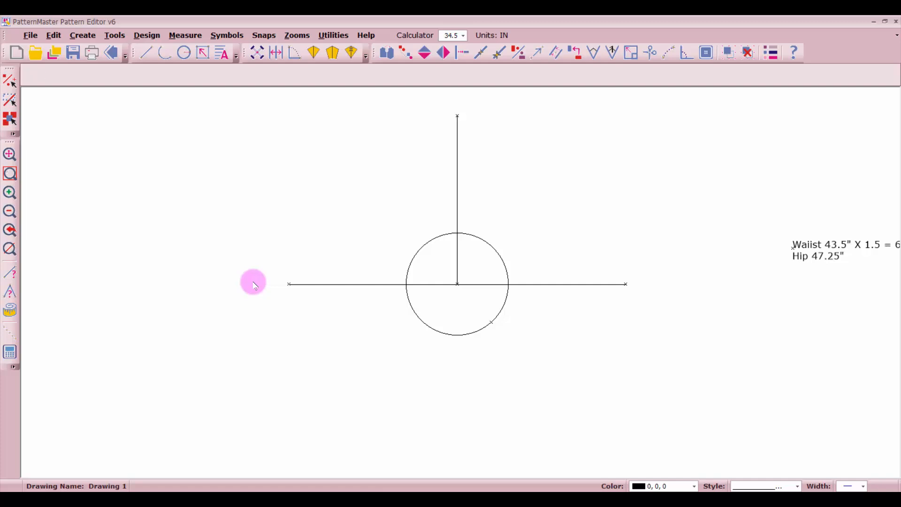
{"action": "left_click", "coordinate": [456, 284]}
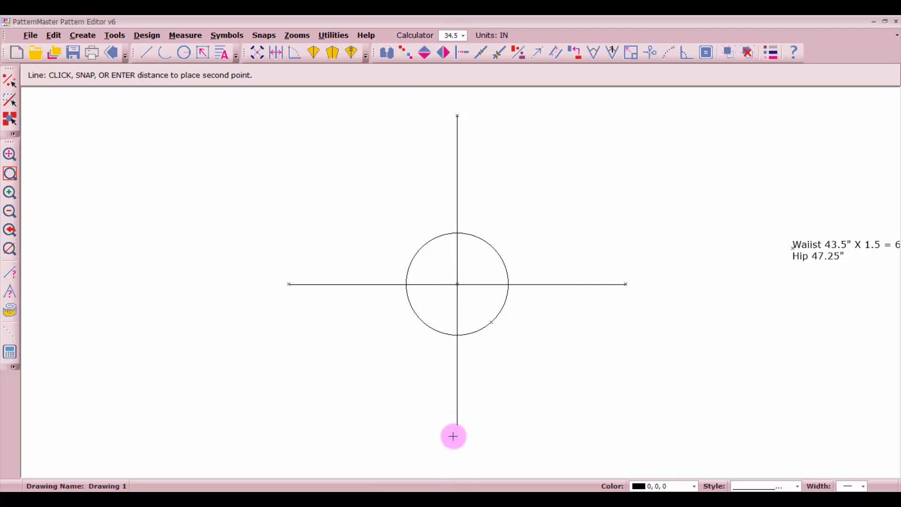
{"action": "type", "text": "34"}
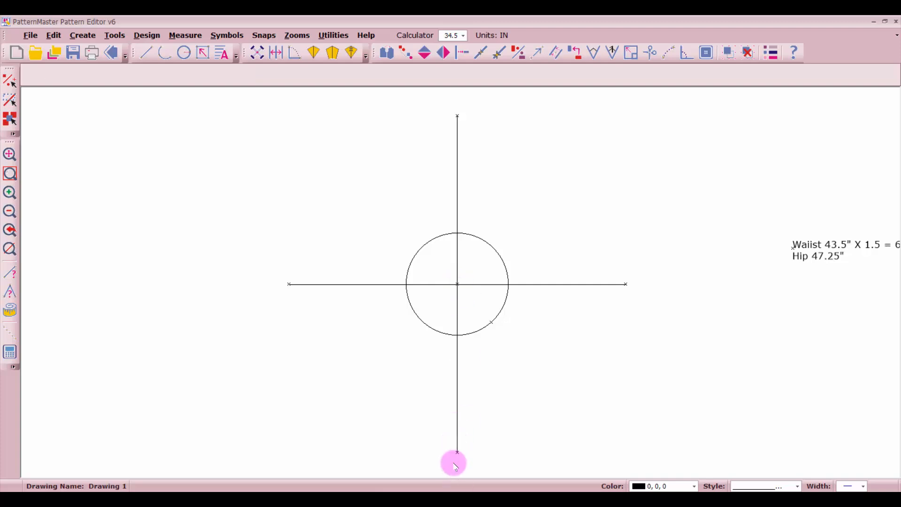
- Shorten the four radiating lines to the circle with Intersect, keeping only the parts outside it
{"action": "left_click", "coordinate": [466, 50]}
{"action": "left_click", "coordinate": [457, 205]}
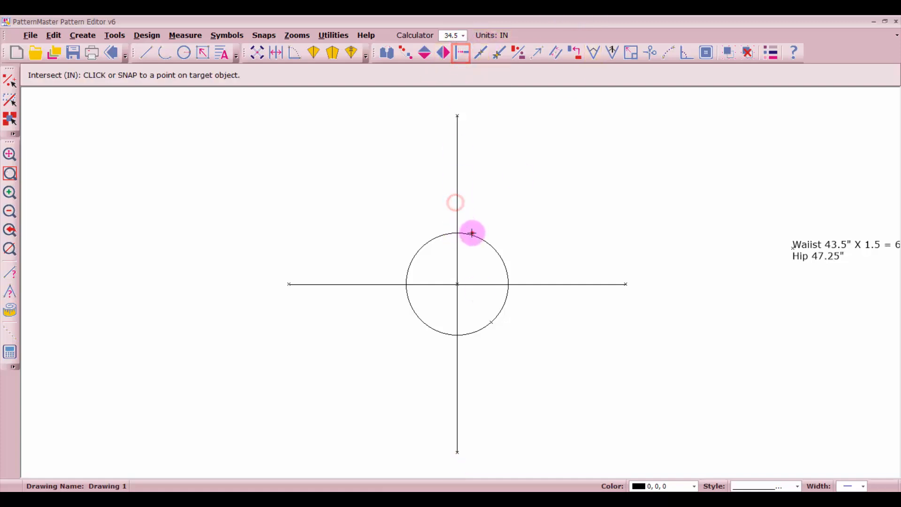
{"action": "left_click", "coordinate": [473, 233]}
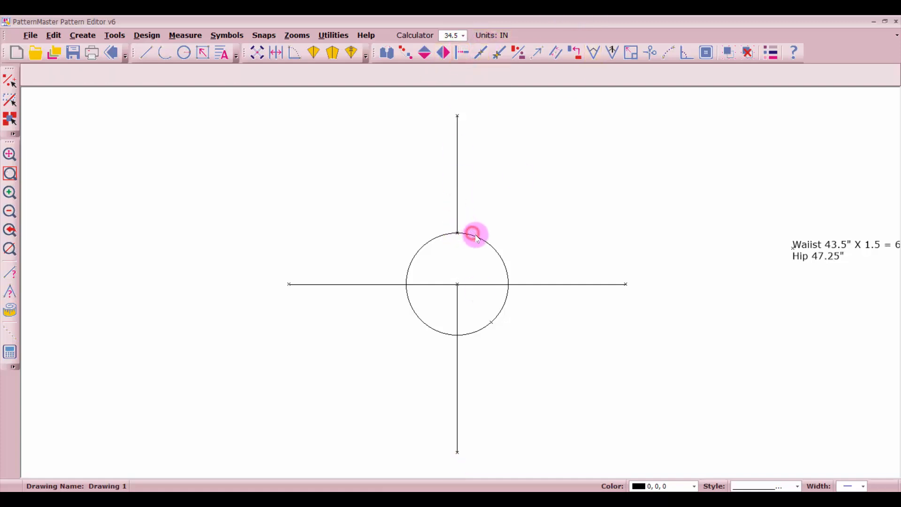
{"action": "left_click", "coordinate": [462, 355]}
{"action": "left_click", "coordinate": [471, 332]}
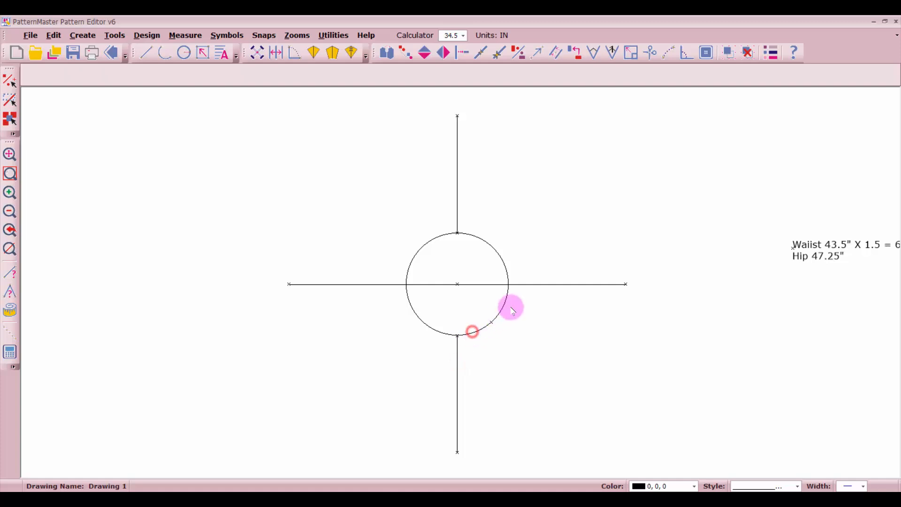
{"action": "left_click", "coordinate": [524, 285]}
{"action": "left_click", "coordinate": [507, 292]}
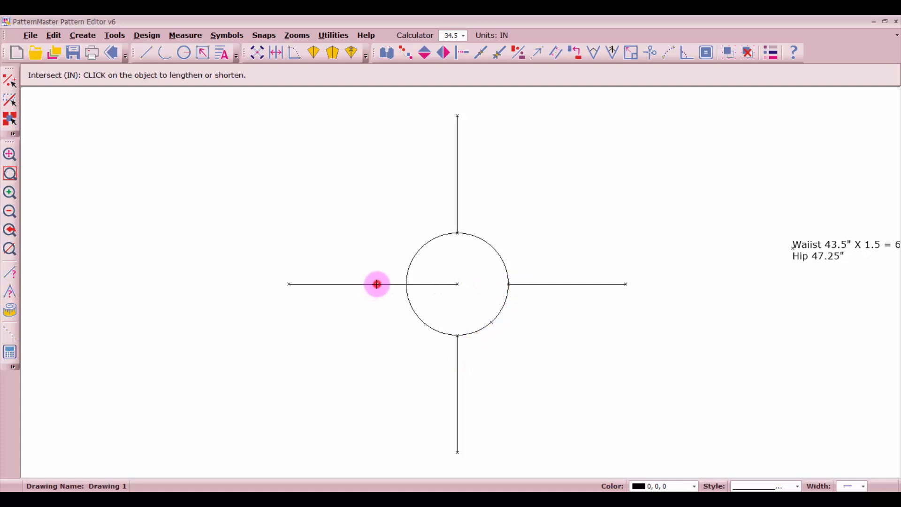
{"action": "left_click", "coordinate": [376, 283]}
{"action": "left_click", "coordinate": [406, 295]}
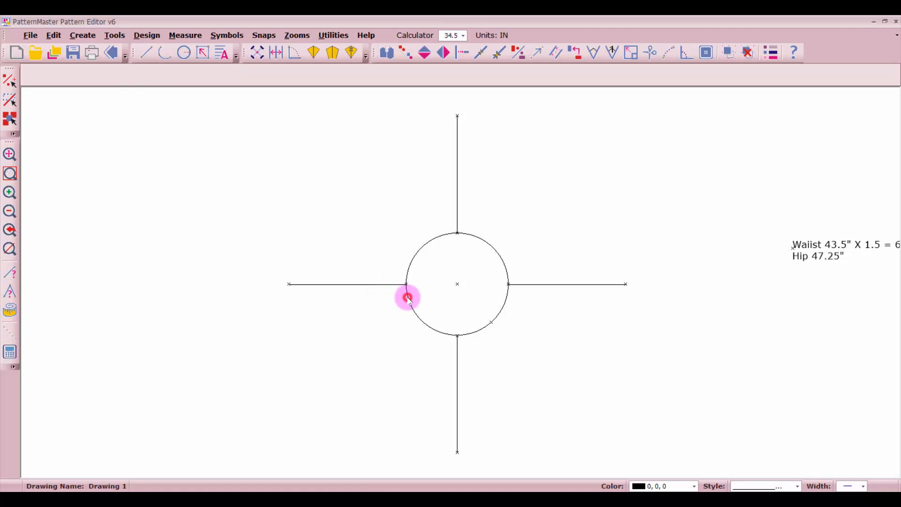
- Replace the waist circle with an upper and a lower half-circle arc passing through the inner ends of the four lines
{"action": "left_click", "coordinate": [490, 242]}
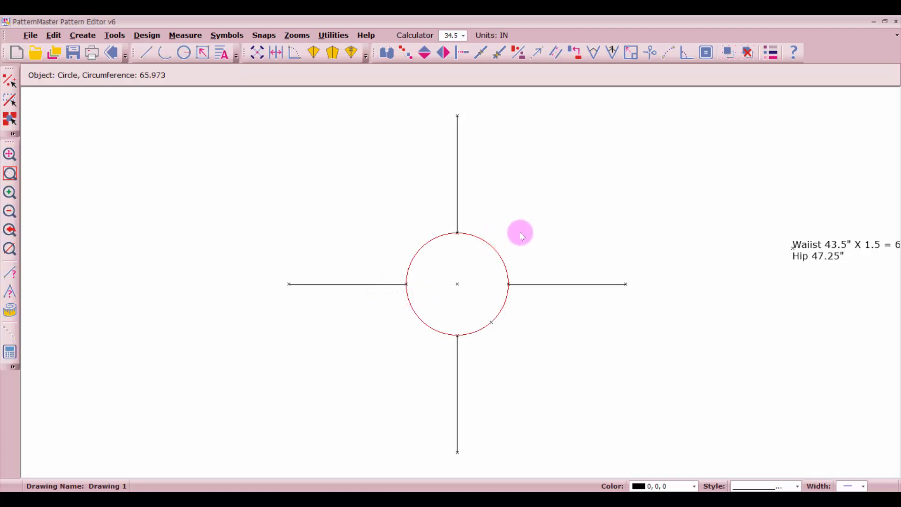
{"action": "key", "text": "Delete"}
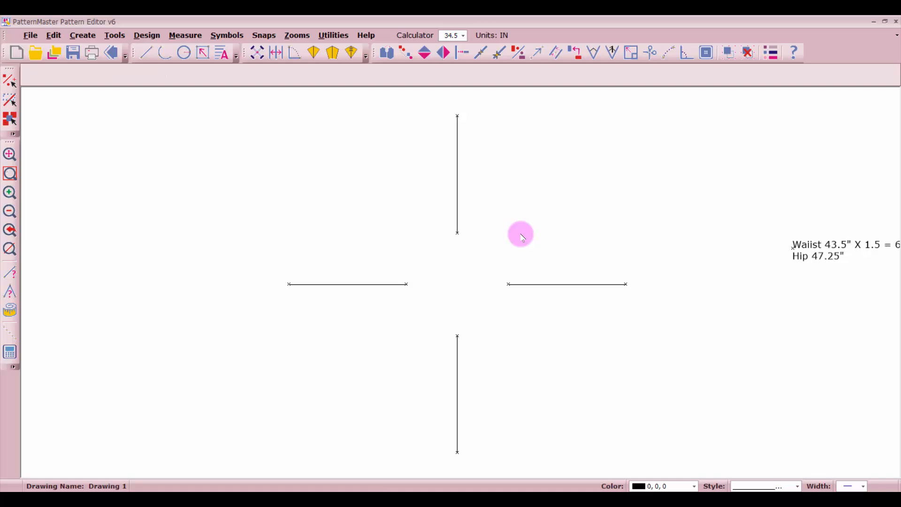
{"action": "left_click", "coordinate": [165, 54]}
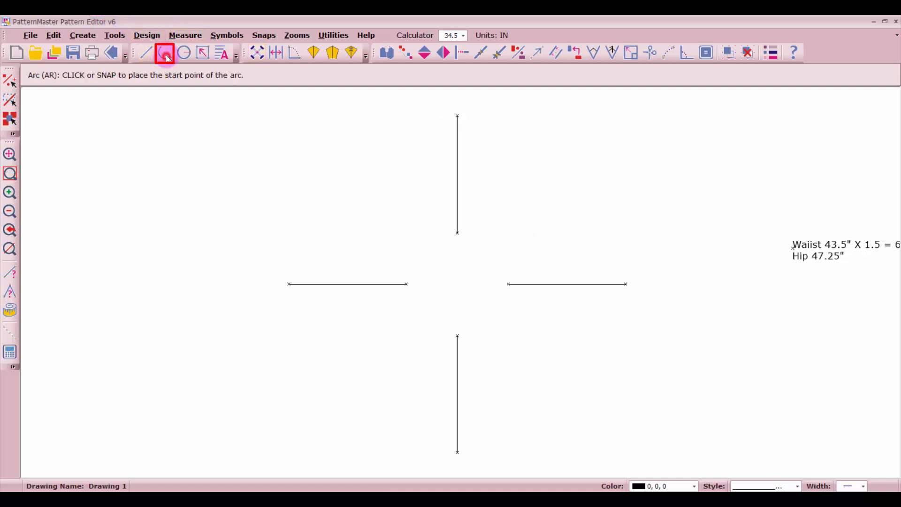
{"action": "left_click", "coordinate": [406, 284]}
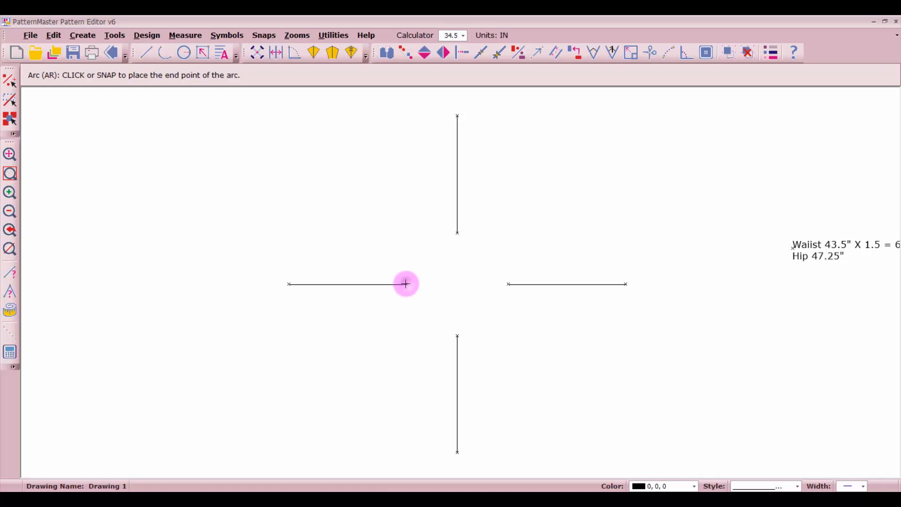
{"action": "left_click", "coordinate": [508, 283]}
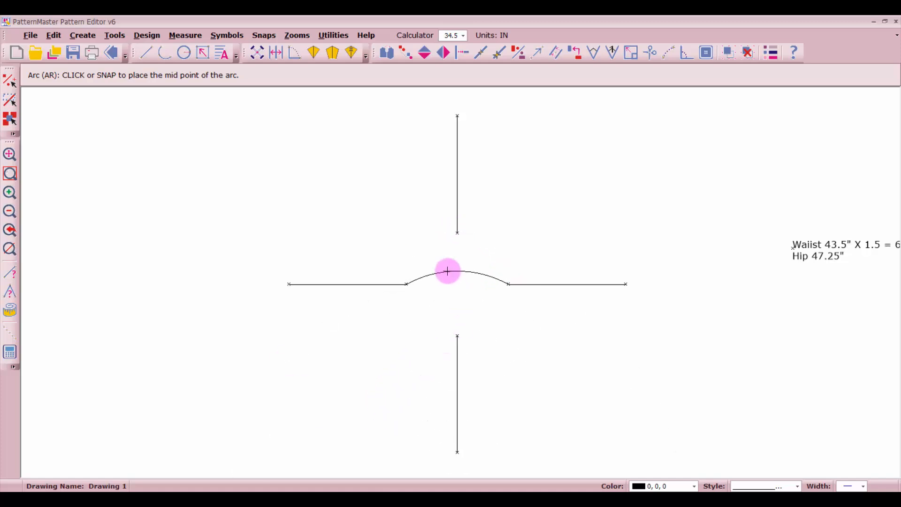
{"action": "left_click", "coordinate": [455, 234]}
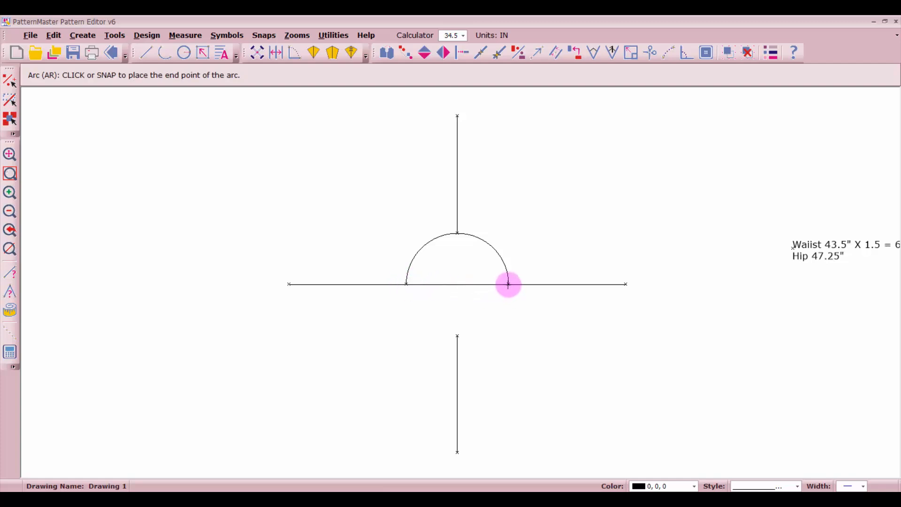
{"action": "left_click", "coordinate": [508, 283]}
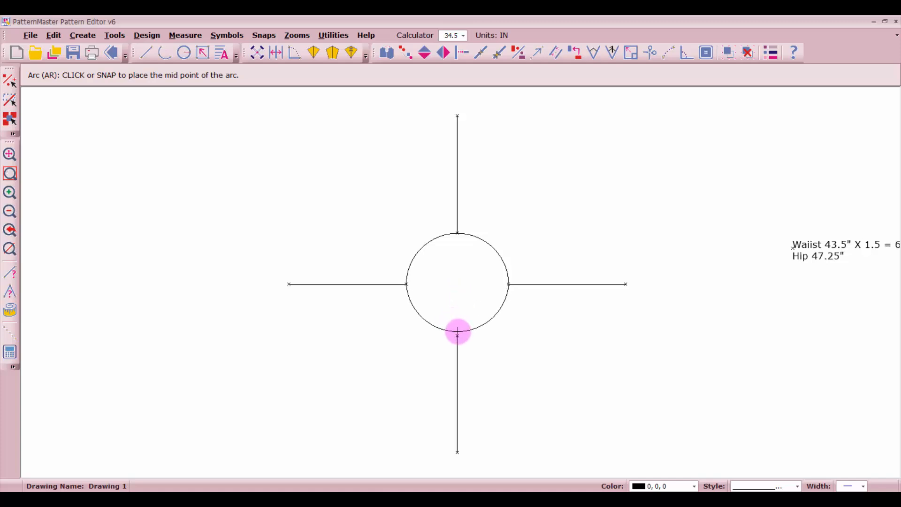
{"action": "left_click", "coordinate": [457, 334]}
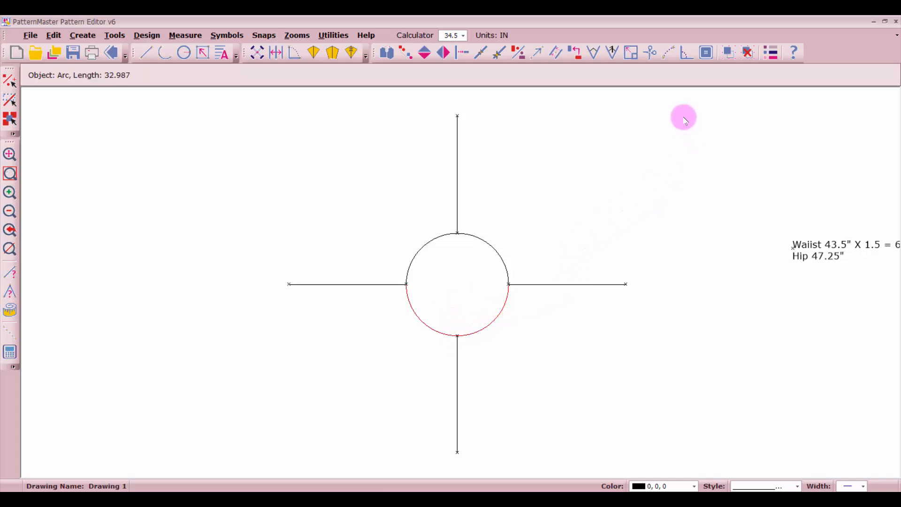
- Break the lower and upper waist arcs into quarters with Scissors where they meet the vertical lines
{"action": "left_click", "coordinate": [651, 50]}
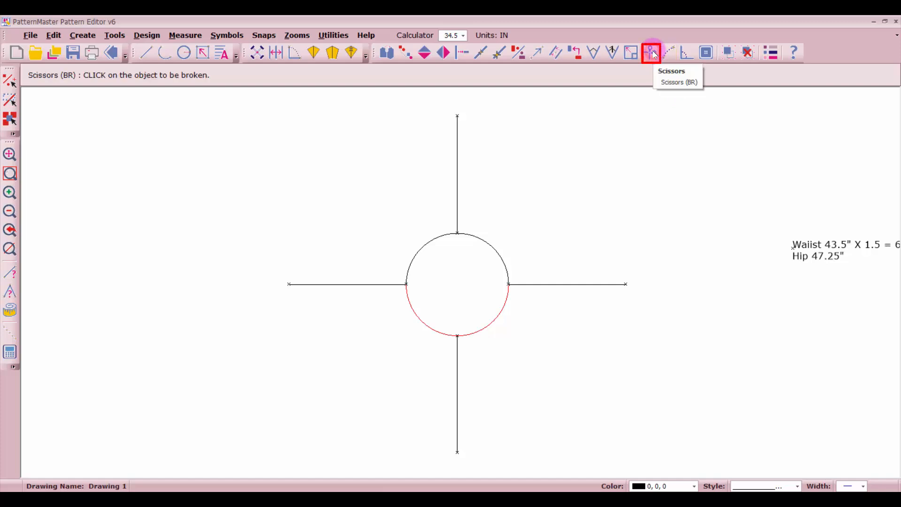
{"action": "left_click", "coordinate": [491, 321]}
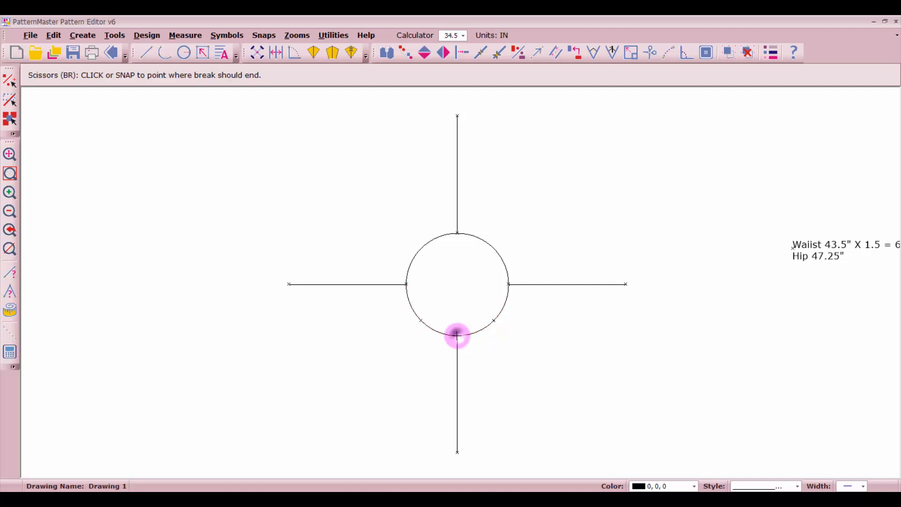
{"action": "left_click", "coordinate": [457, 335]}
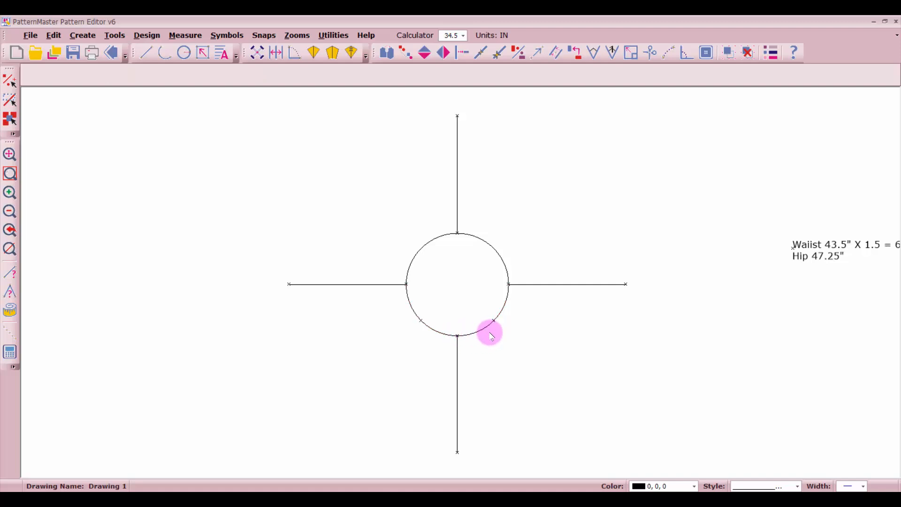
{"action": "key", "text": "Return"}
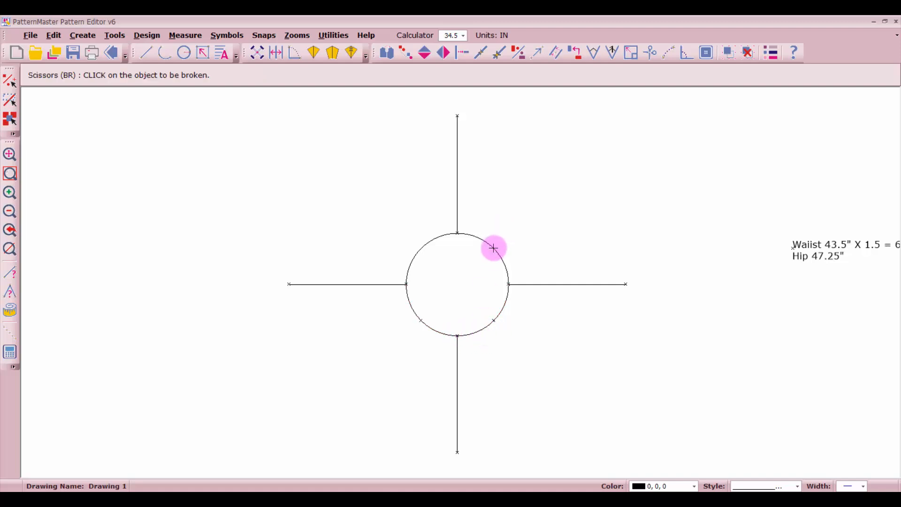
{"action": "left_click", "coordinate": [494, 247]}
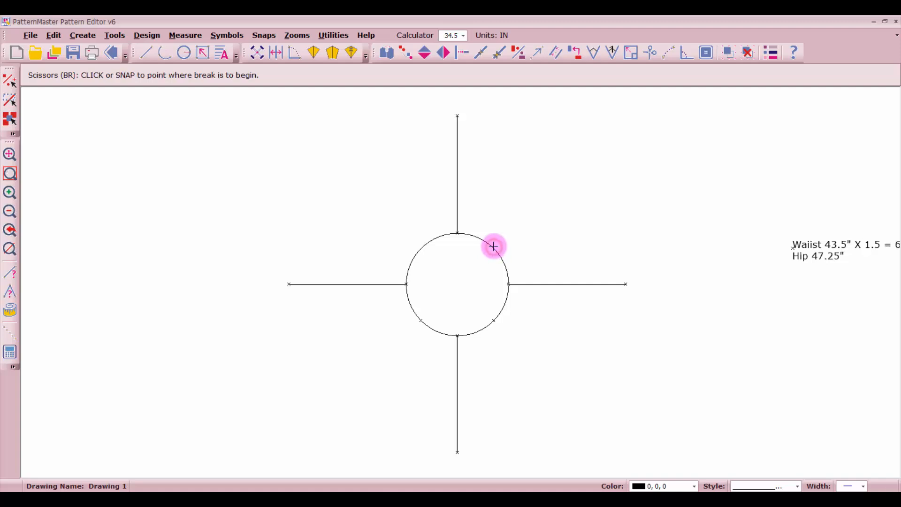
{"action": "left_click", "coordinate": [457, 232]}
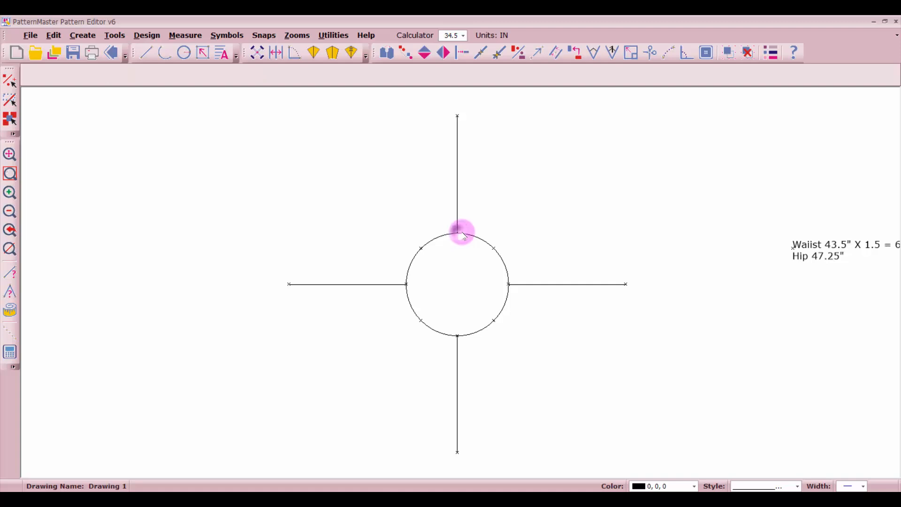
- Check the lengths of the quarter waist arcs
{"action": "left_click", "coordinate": [489, 244]}
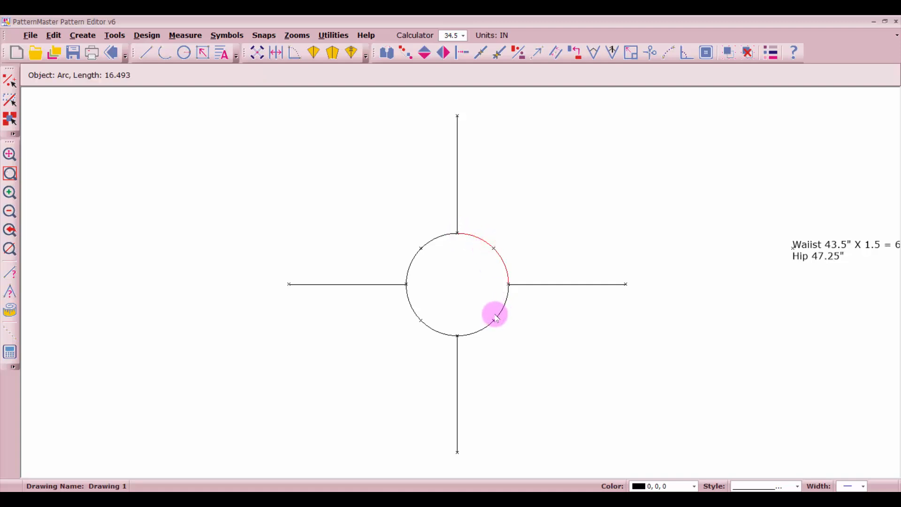
{"action": "left_click", "coordinate": [493, 313]}
{"action": "left_click", "coordinate": [422, 319]}
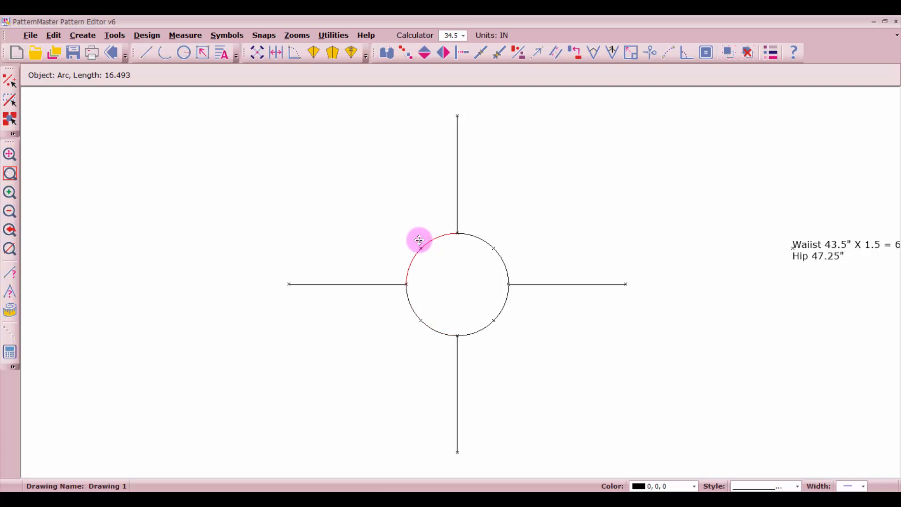
- Draw an upper and a lower half-circle hem arc through the outer ends of the four lines
{"action": "left_click", "coordinate": [163, 54]}
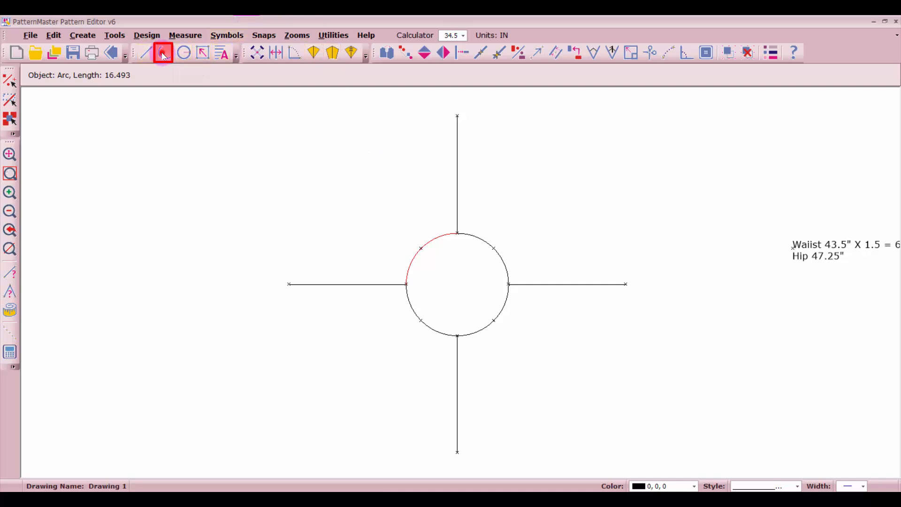
{"action": "left_click", "coordinate": [629, 284]}
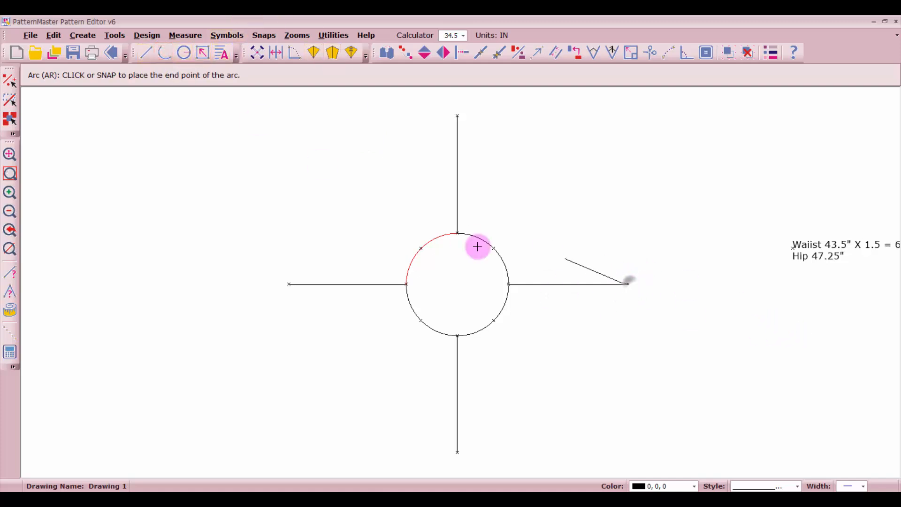
{"action": "left_click", "coordinate": [288, 283]}
{"action": "left_click", "coordinate": [457, 117]}
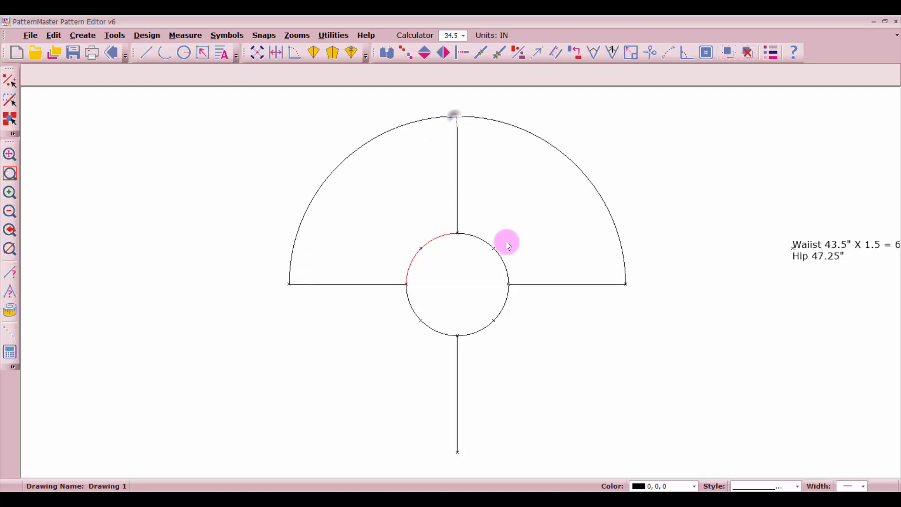
{"action": "left_click", "coordinate": [626, 283]}
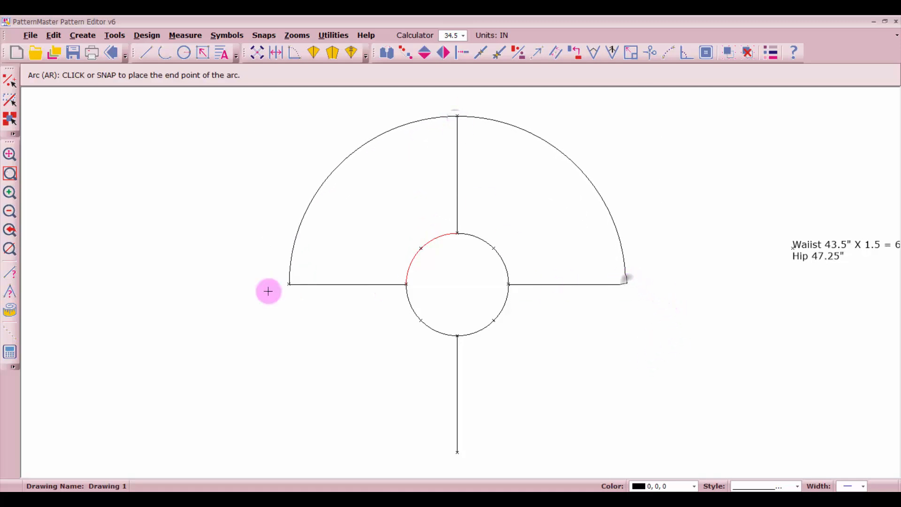
{"action": "left_click", "coordinate": [287, 282]}
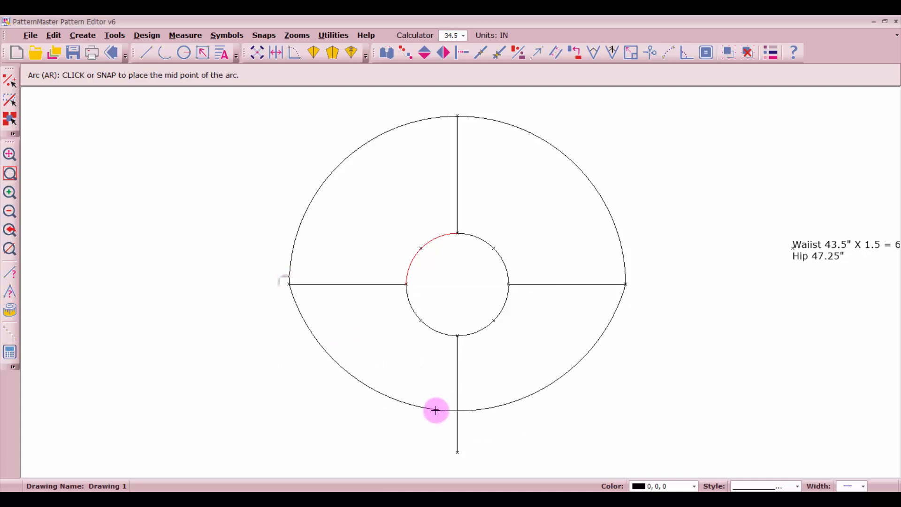
{"action": "left_click", "coordinate": [456, 447]}
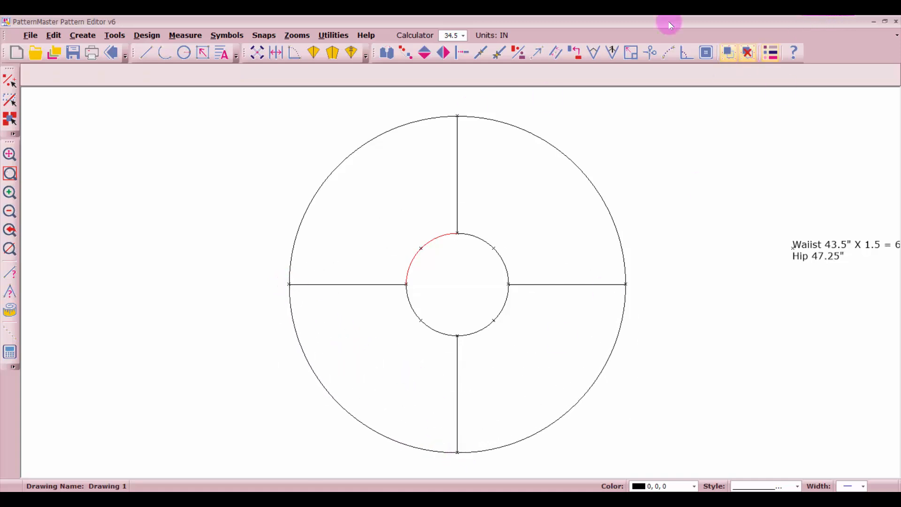
- Break the upper and lower hem arcs into quarters with Scissors where they meet the vertical lines
{"action": "left_click", "coordinate": [651, 52]}
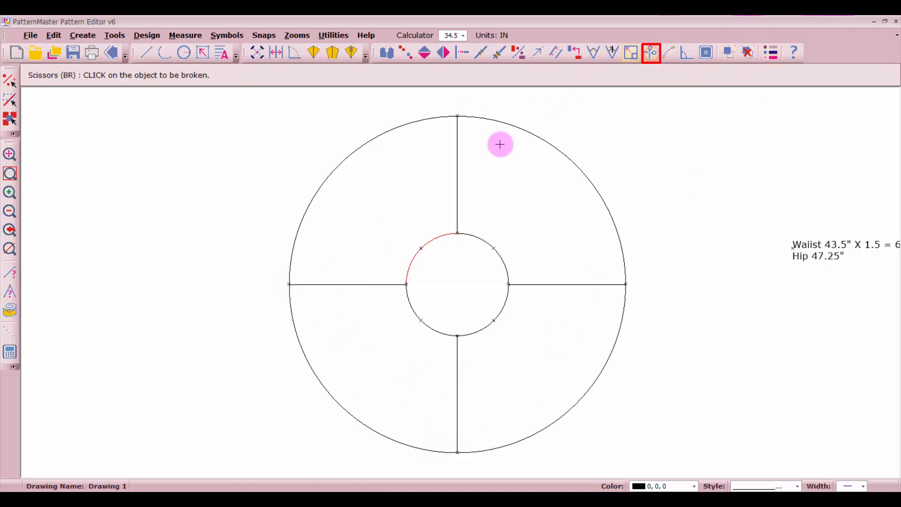
{"action": "left_click", "coordinate": [513, 125]}
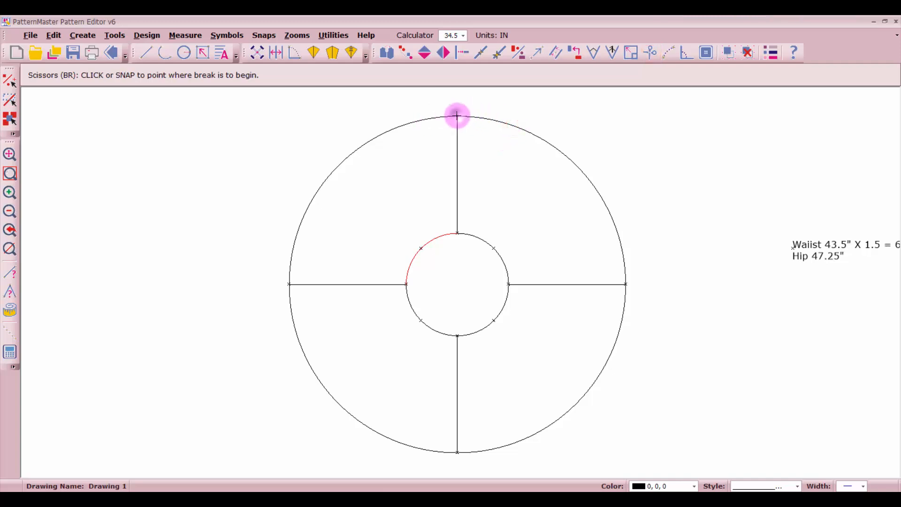
{"action": "left_click", "coordinate": [457, 115]}
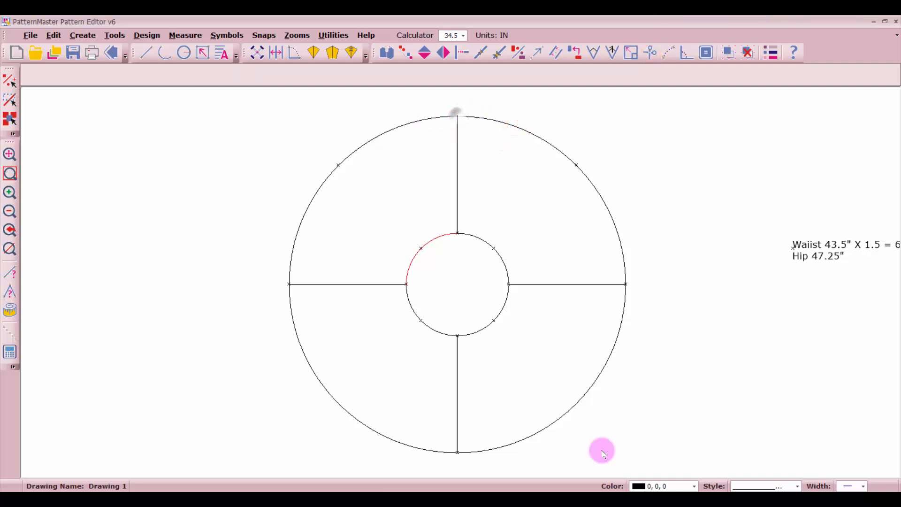
{"action": "left_click", "coordinate": [540, 431]}
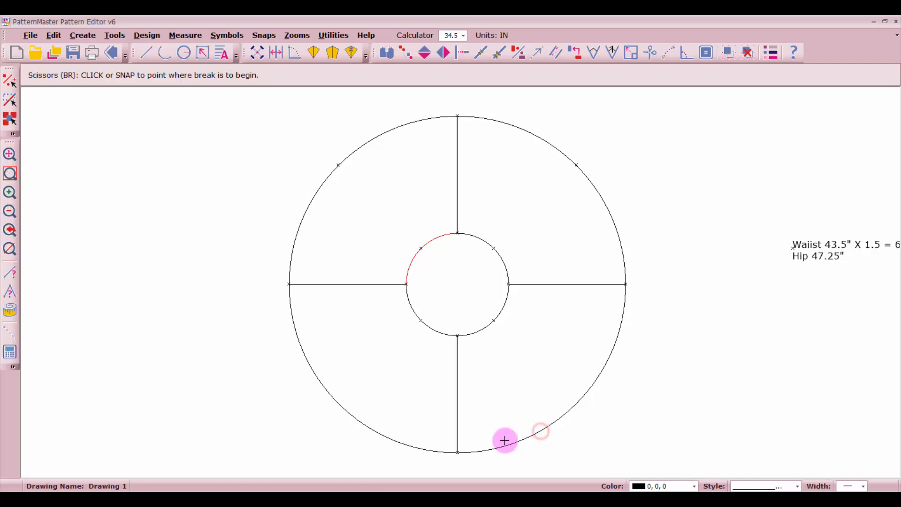
{"action": "left_click", "coordinate": [456, 450]}
{"action": "left_click", "coordinate": [458, 450]}
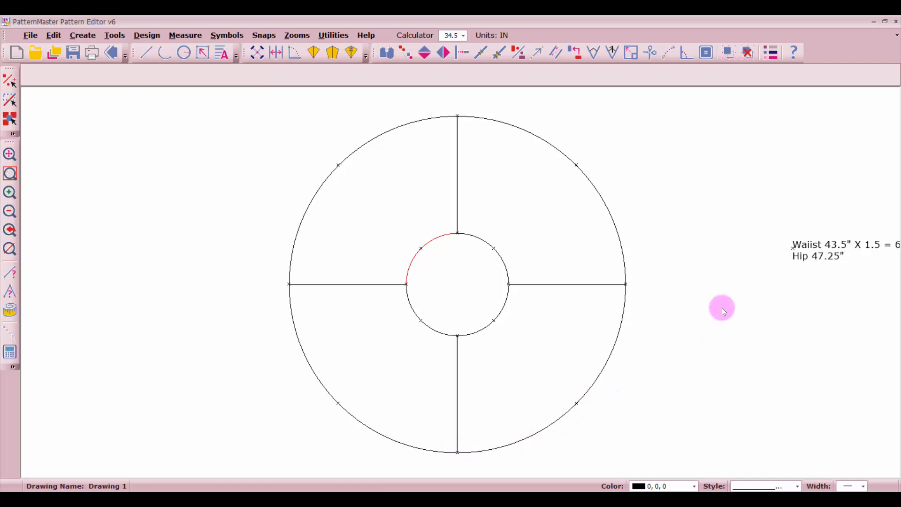
- Move the waist and hip measurement note to just above the skirt circle
{"action": "scroll", "coordinate": [721, 308], "scroll_direction": "down", "scroll_amount": 2}
{"action": "left_click_drag", "start_coordinate": [481, 204], "coordinate": [591, 320]}
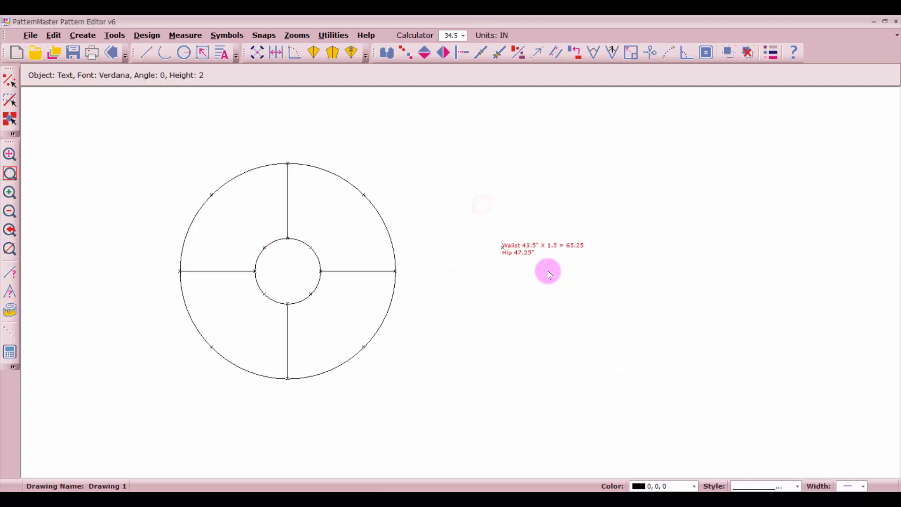
{"action": "left_click_drag", "start_coordinate": [521, 256], "coordinate": [447, 262]}
{"action": "left_click_drag", "start_coordinate": [486, 229], "coordinate": [587, 291]}
{"action": "left_click_drag", "start_coordinate": [518, 252], "coordinate": [277, 120]}
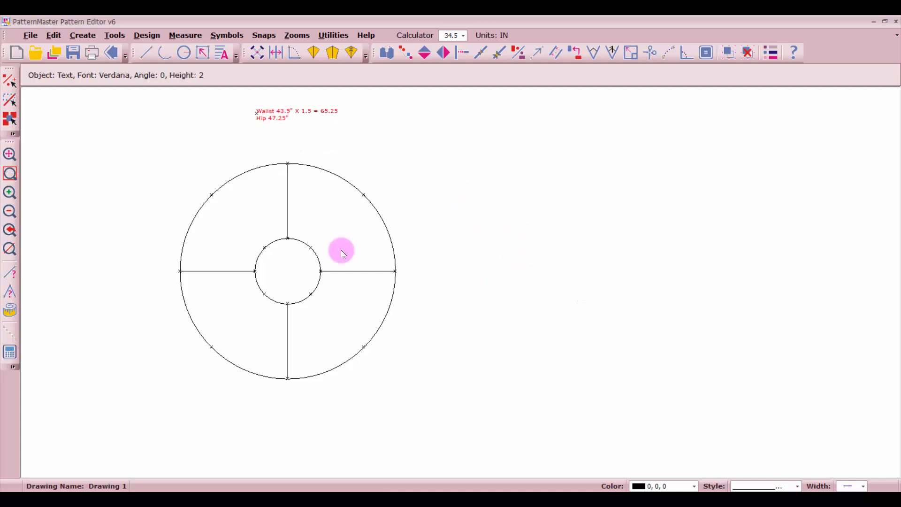
- Make one copy of the upper half of the skirt circle and place it to the right of the circle
{"action": "left_click_drag", "start_coordinate": [158, 162], "coordinate": [426, 275]}
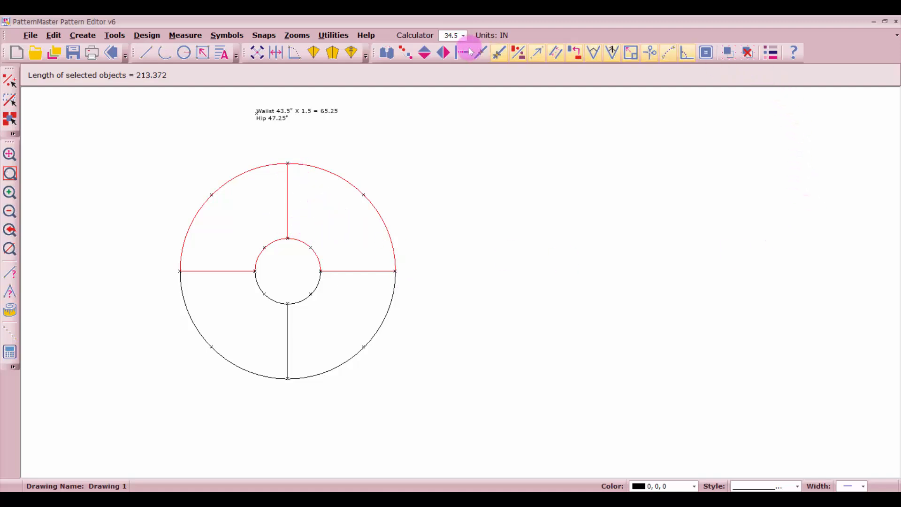
{"action": "left_click", "coordinate": [405, 53]}
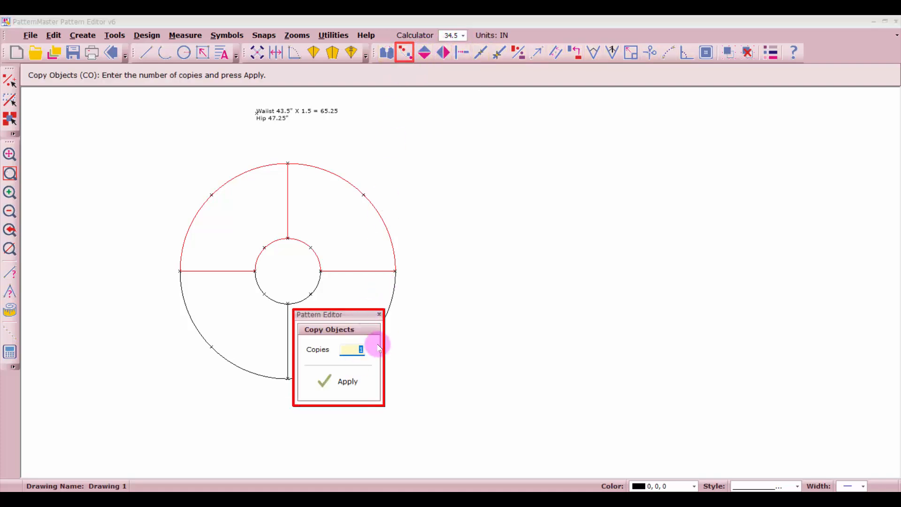
{"action": "left_click", "coordinate": [336, 375]}
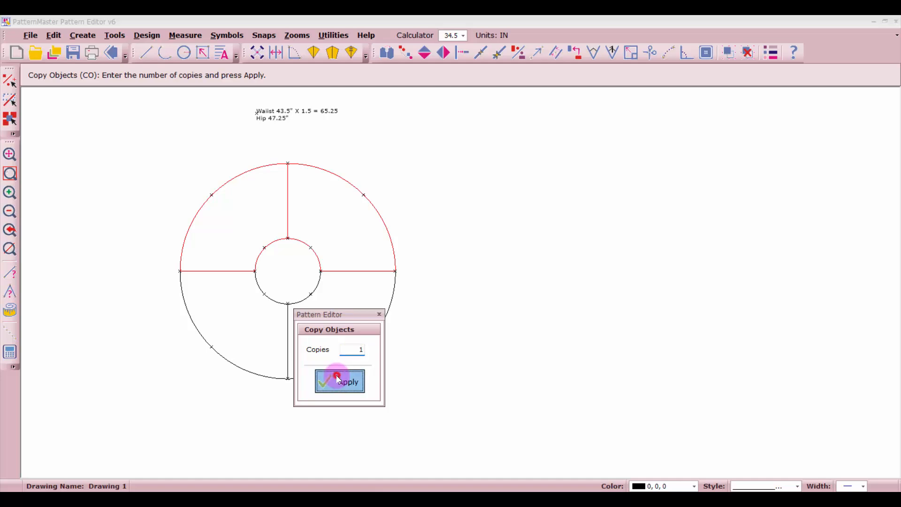
{"action": "left_click", "coordinate": [350, 243]}
{"action": "left_click", "coordinate": [655, 260]}
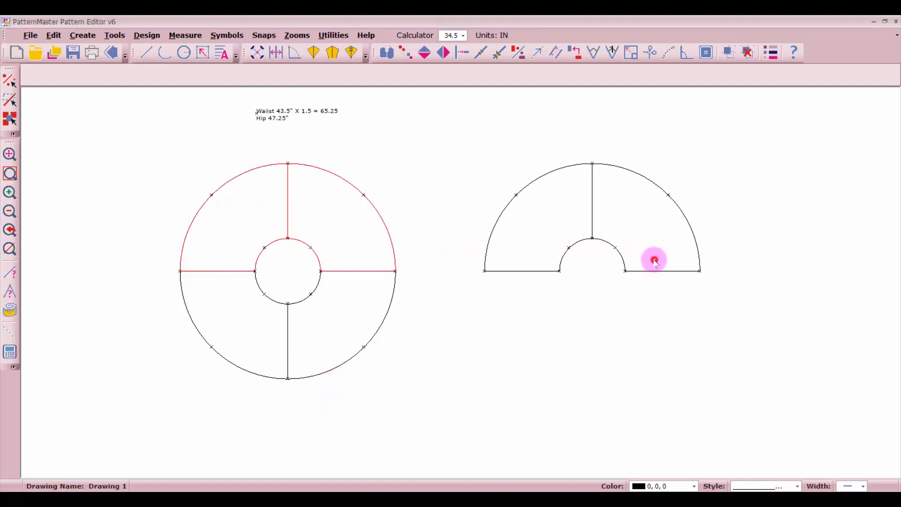
- Make one copy of the right quarter of the half-circle piece and offset it to the right
{"action": "left_click_drag", "start_coordinate": [581, 136], "coordinate": [717, 306]}
{"action": "left_click", "coordinate": [533, 18]}
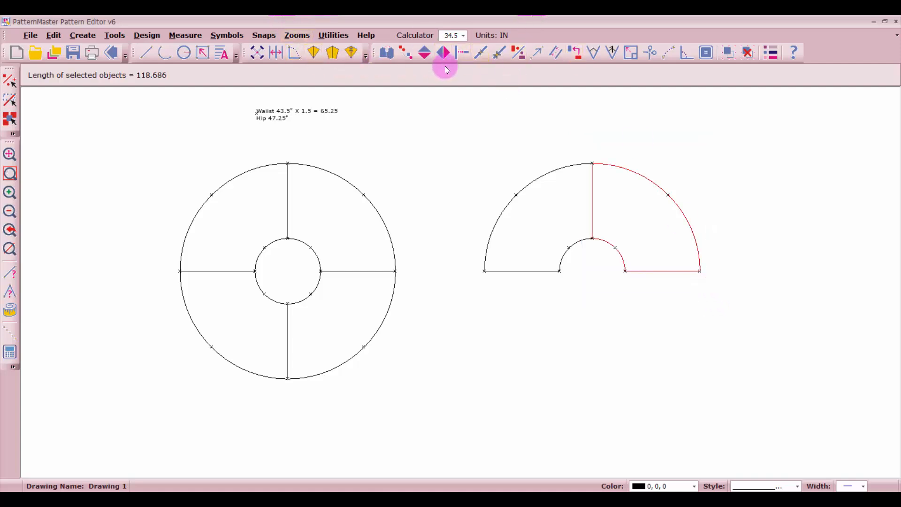
{"action": "left_click", "coordinate": [406, 60]}
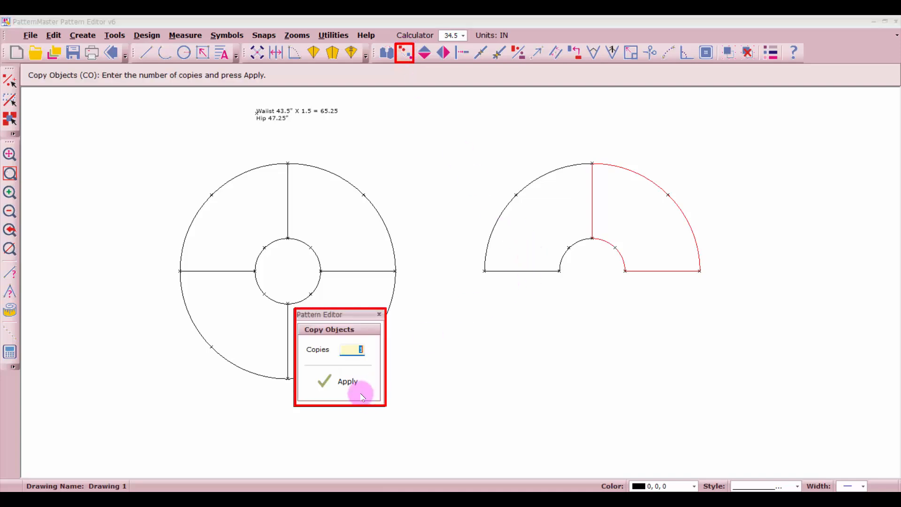
{"action": "left_click", "coordinate": [345, 375]}
{"action": "left_click", "coordinate": [641, 255]}
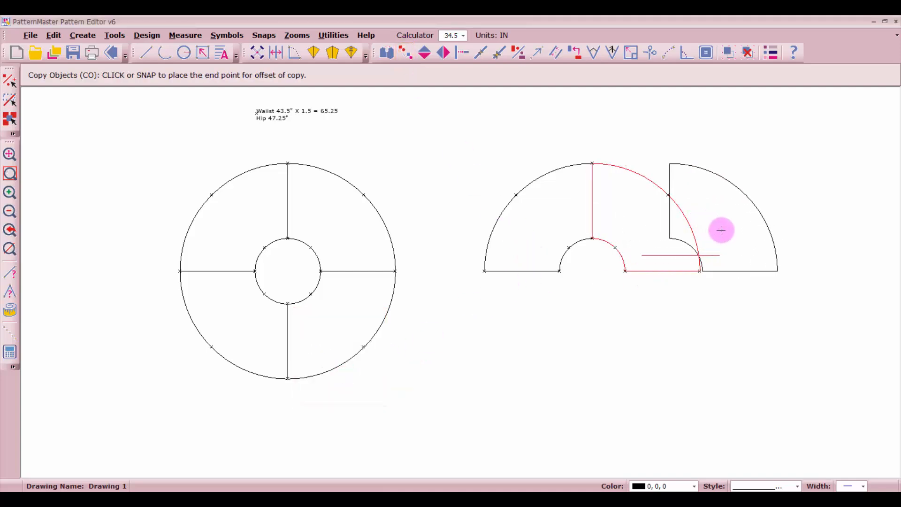
{"action": "left_click", "coordinate": [728, 233]}
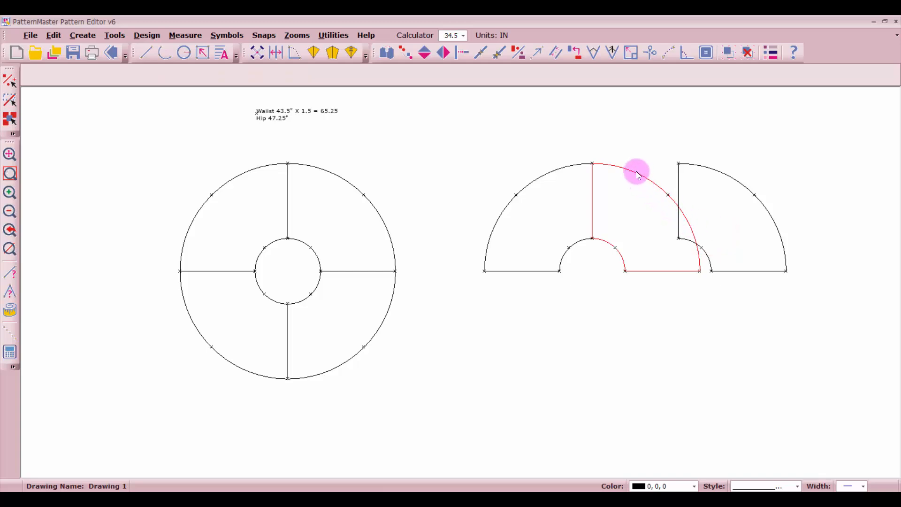
- Move the copied right quarter farther right so it stands clear of the half-circle piece
{"action": "left_click_drag", "start_coordinate": [655, 142], "coordinate": [805, 325]}
{"action": "left_click", "coordinate": [736, 251]}
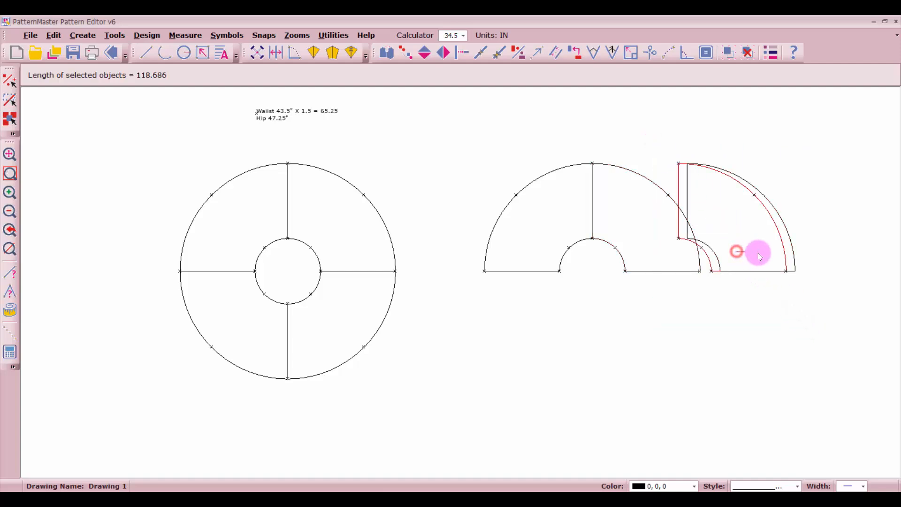
{"action": "left_click", "coordinate": [810, 252]}
- Make one copy of the half-circle piece's left quarter and place it below the separate right quarter
{"action": "left_click", "coordinate": [592, 187]}
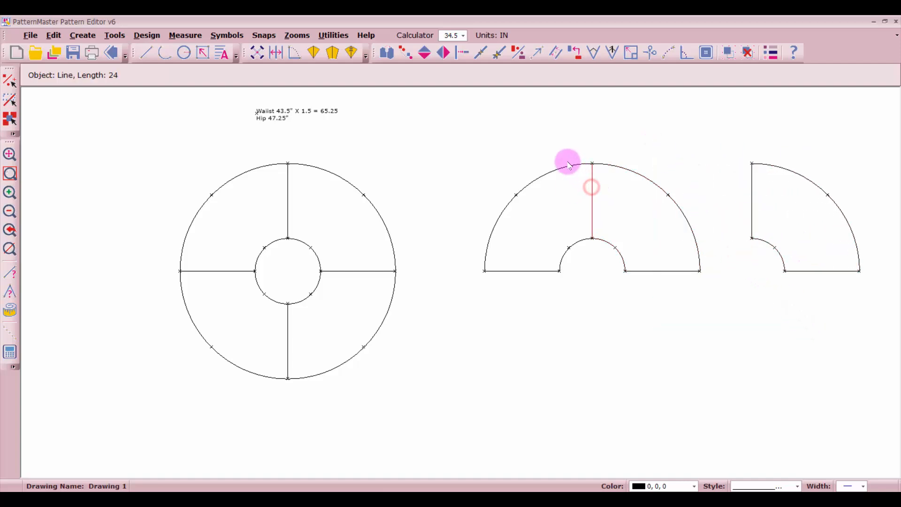
{"action": "left_click", "coordinate": [568, 164]}
{"action": "left_click", "coordinate": [520, 272]}
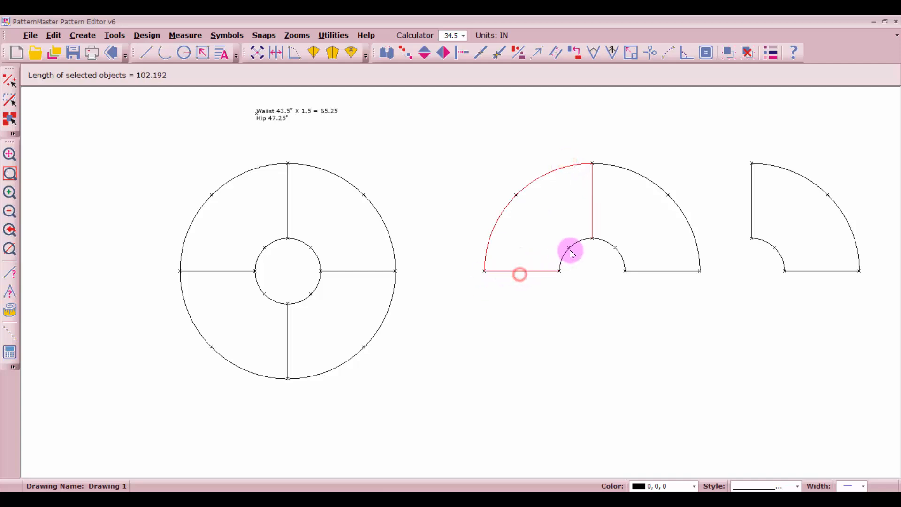
{"action": "left_click", "coordinate": [568, 247]}
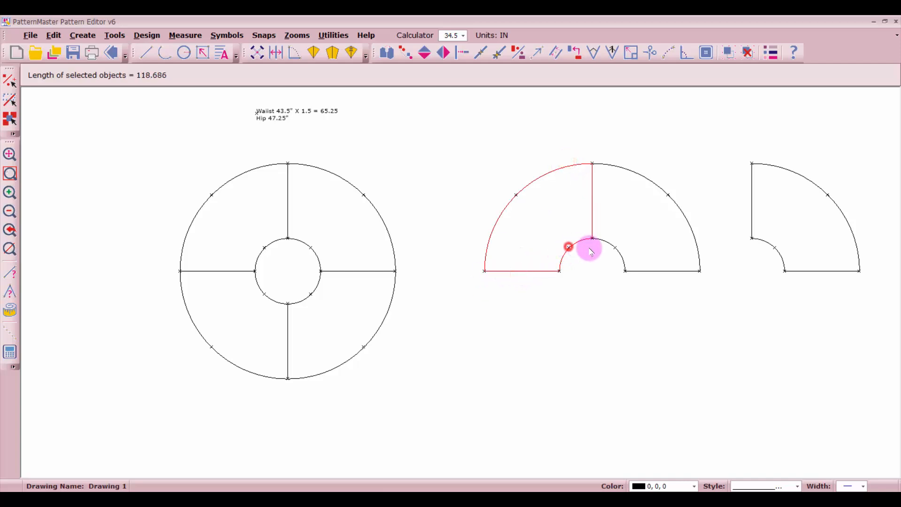
{"action": "left_click", "coordinate": [406, 52]}
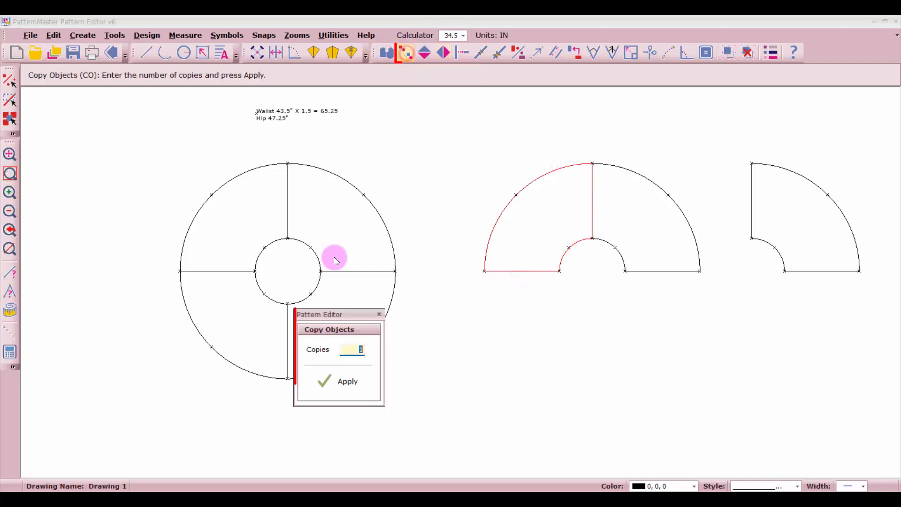
{"action": "left_click", "coordinate": [339, 379]}
{"action": "left_click", "coordinate": [541, 221]}
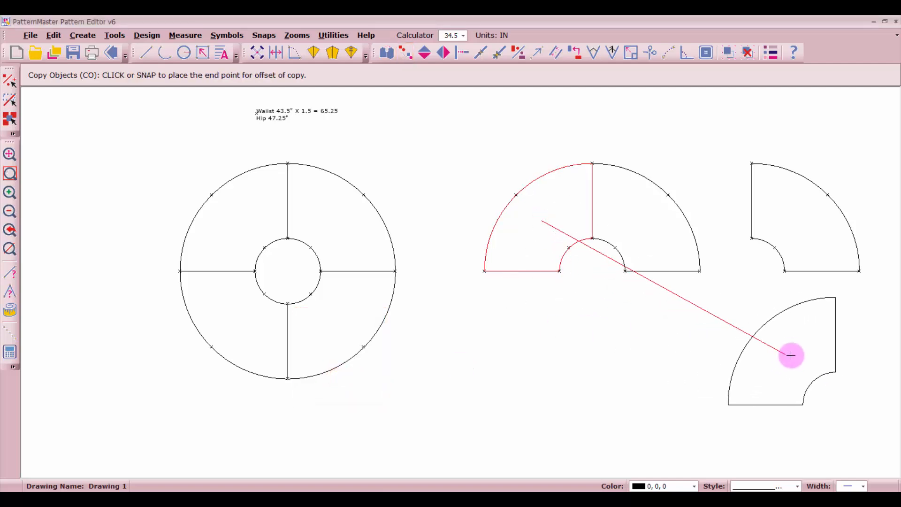
{"action": "left_click", "coordinate": [803, 354]}
- Add the text "Center front Place on fold" with height 1 just above the separate right quarter's horizontal line
{"action": "scroll", "coordinate": [840, 317], "scroll_direction": "up", "scroll_amount": 2}
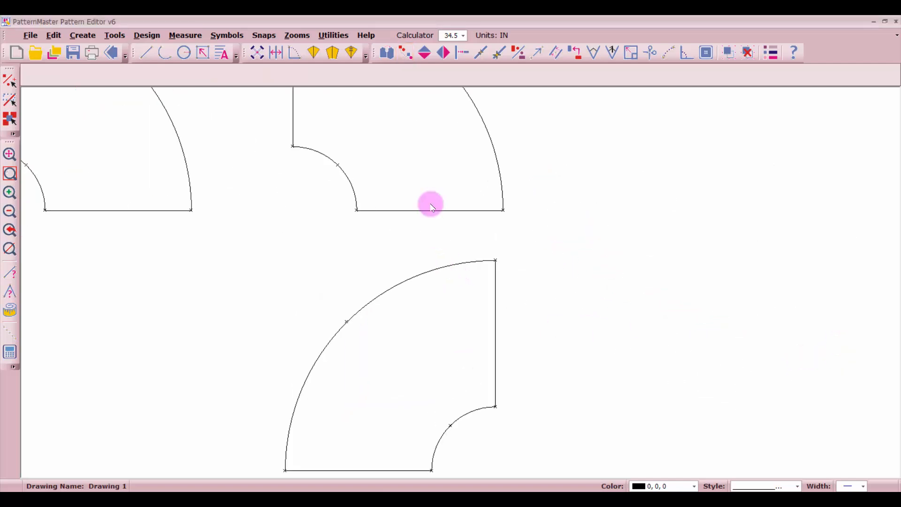
{"action": "scroll", "coordinate": [459, 281], "scroll_direction": "down", "scroll_amount": 1}
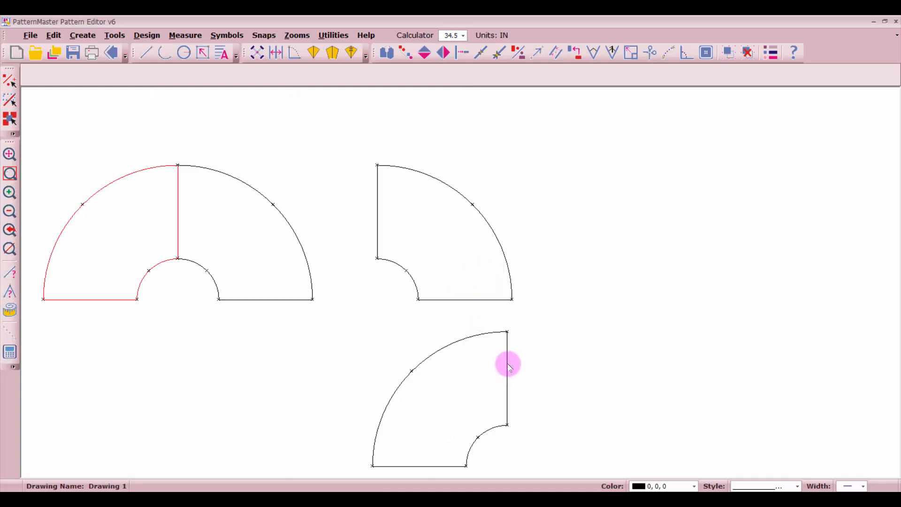
{"action": "left_click", "coordinate": [475, 299]}
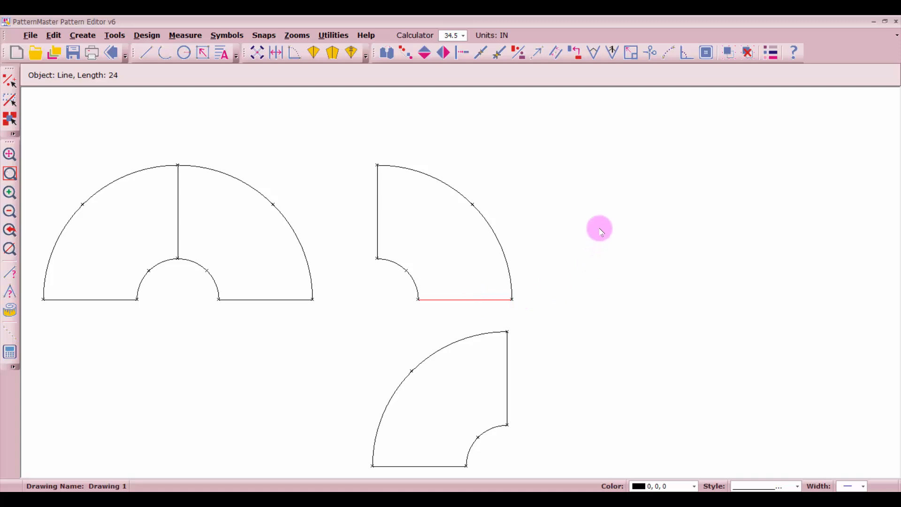
{"action": "left_click", "coordinate": [223, 53]}
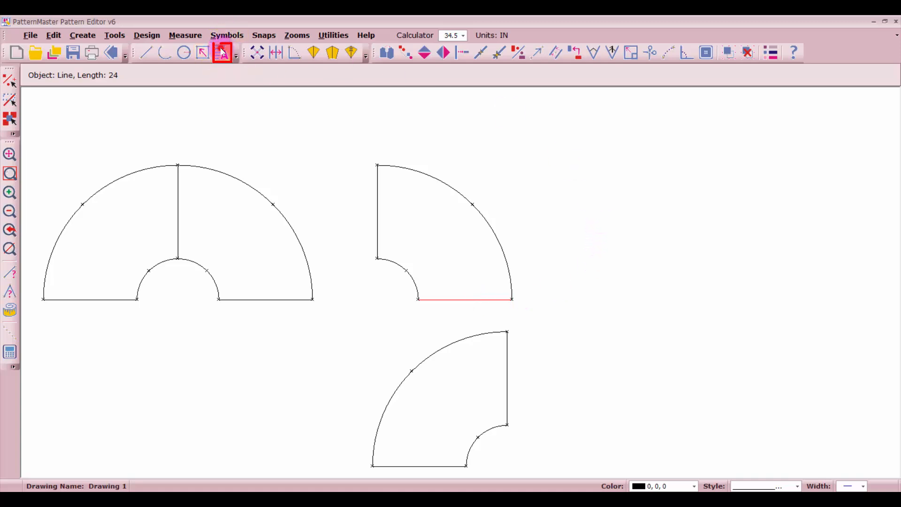
{"action": "left_click", "coordinate": [433, 296]}
{"action": "left_click", "coordinate": [667, 317]}
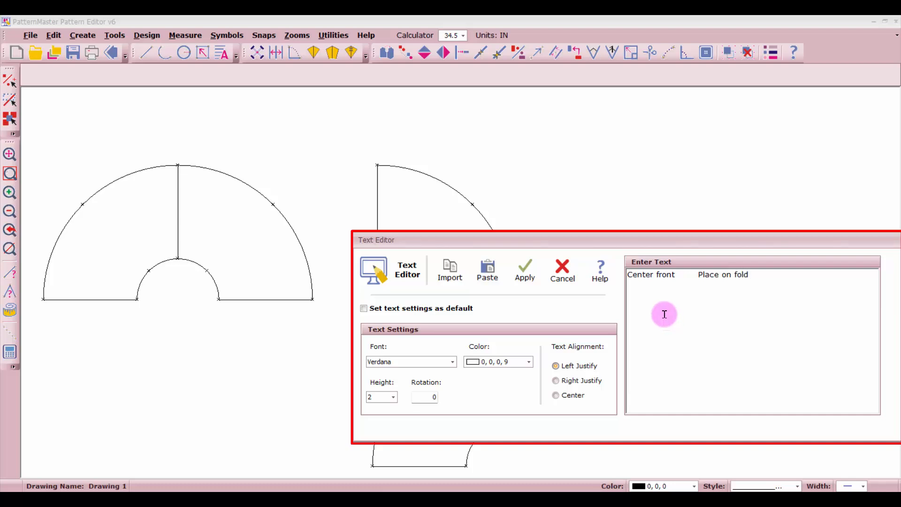
{"action": "left_click", "coordinate": [394, 396]}
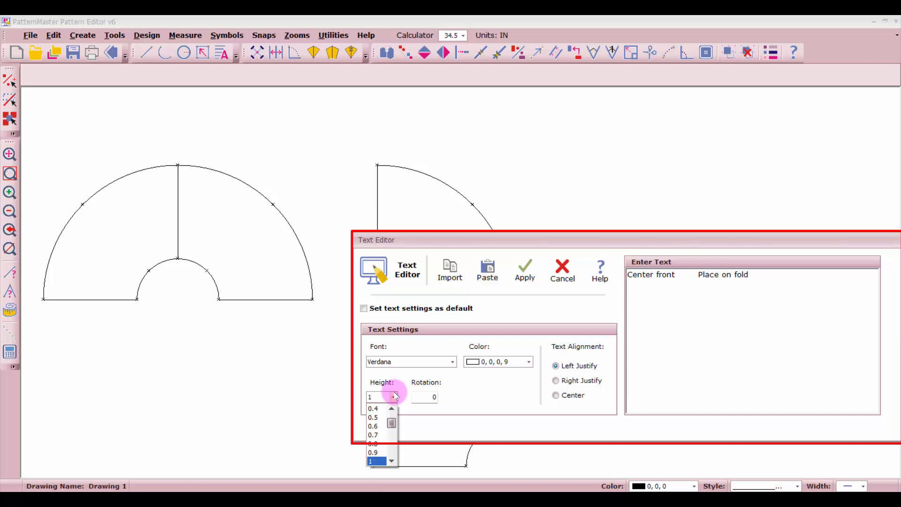
{"action": "left_click", "coordinate": [522, 268]}
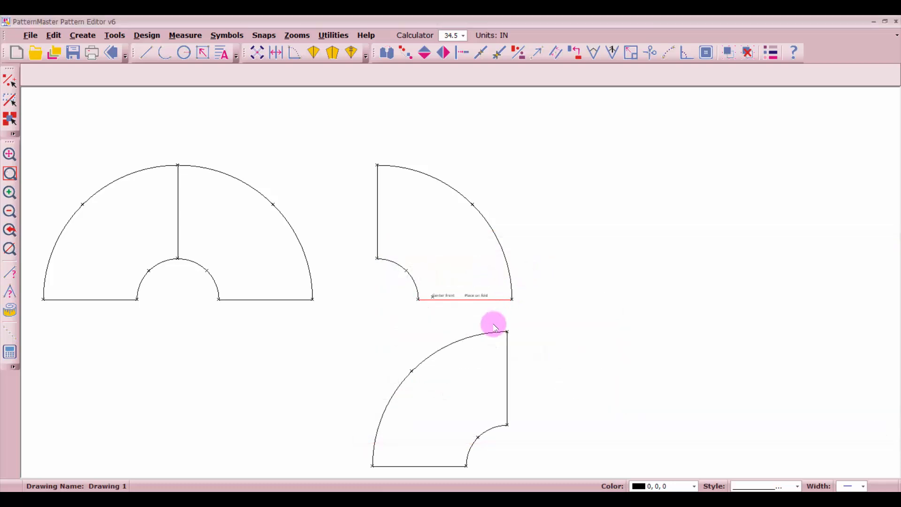
- Place a horizontal Place on Fold symbol with length 22 along the center front line
{"action": "scroll", "coordinate": [488, 310], "scroll_direction": "up", "scroll_amount": 3}
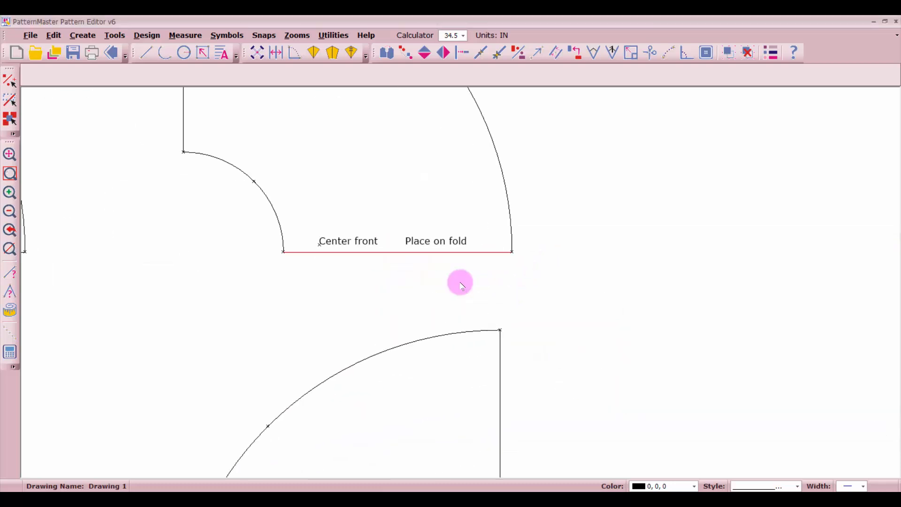
{"action": "left_click", "coordinate": [483, 244]}
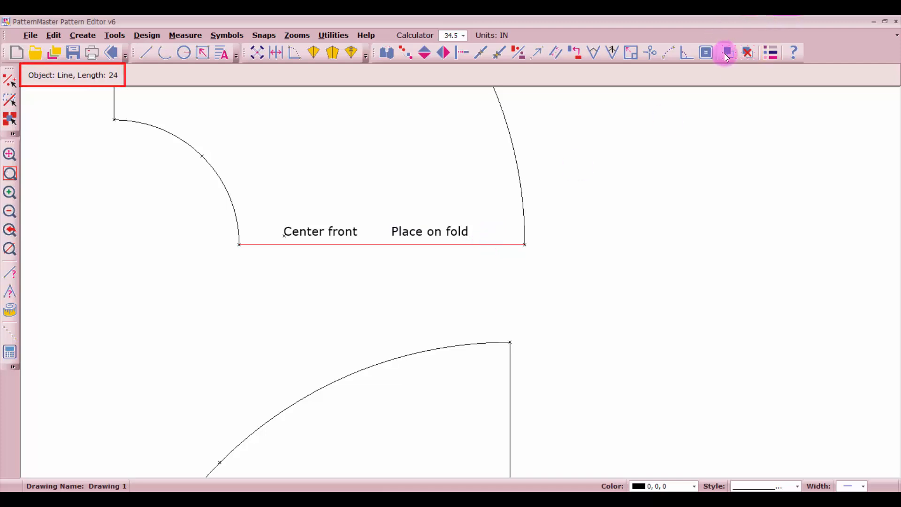
{"action": "left_click", "coordinate": [706, 52]}
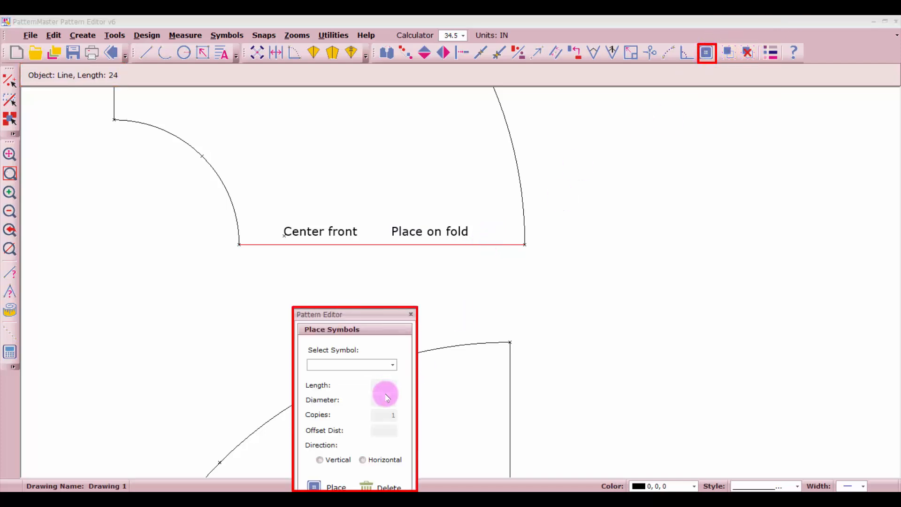
{"action": "left_click_drag", "start_coordinate": [375, 313], "coordinate": [760, 94]}
{"action": "left_click", "coordinate": [776, 145]}
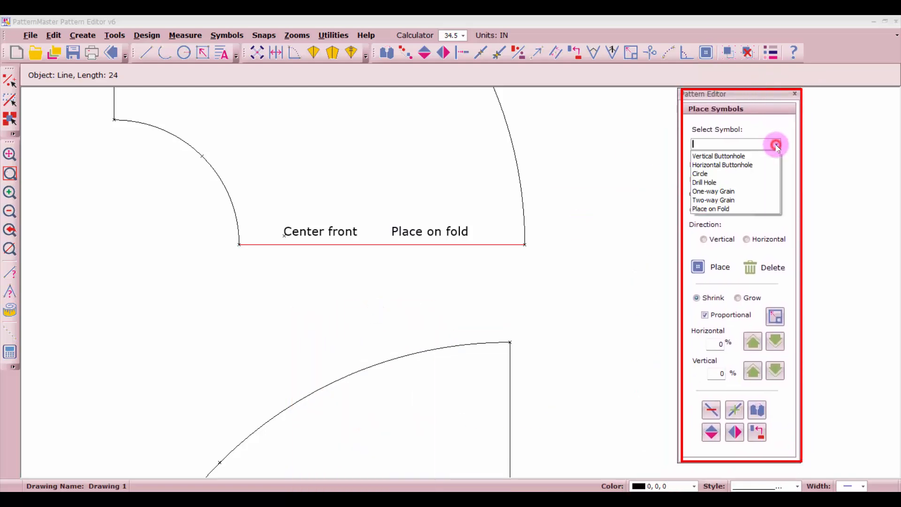
{"action": "left_click", "coordinate": [729, 207]}
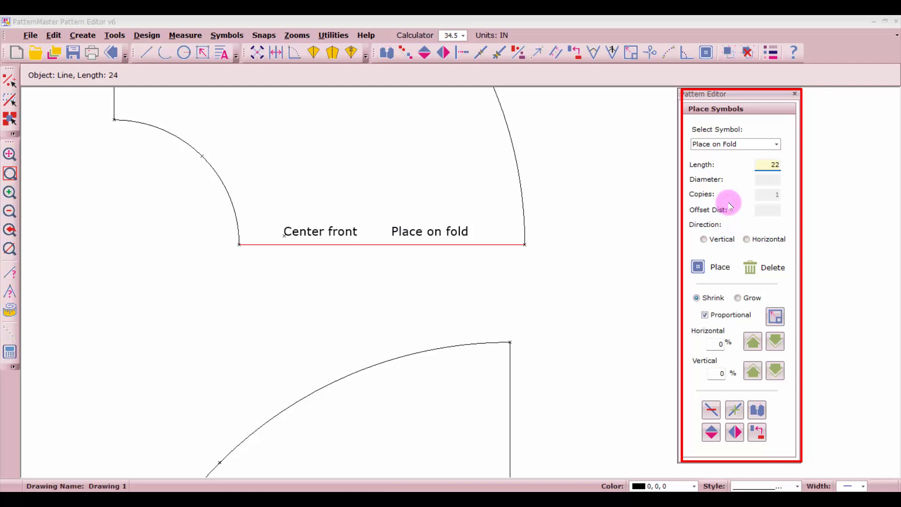
{"action": "left_click", "coordinate": [747, 239]}
{"action": "left_click", "coordinate": [716, 266]}
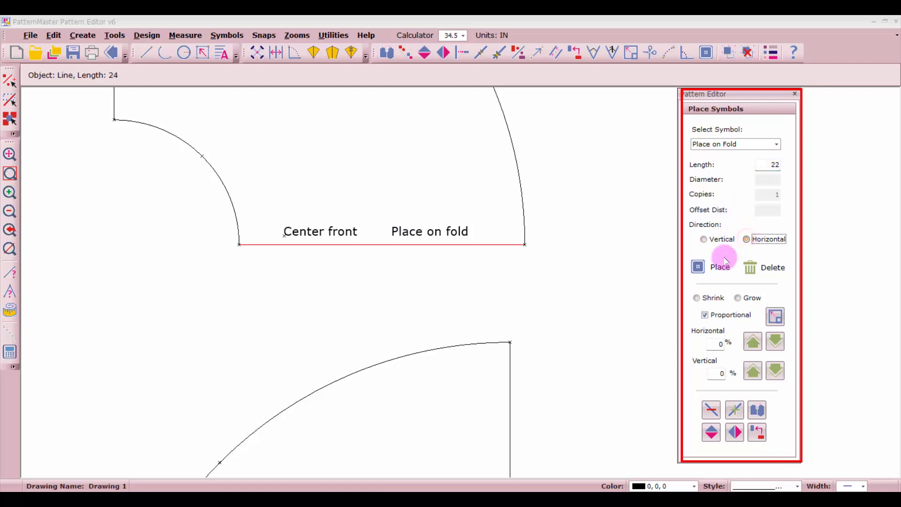
{"action": "left_click", "coordinate": [261, 244]}
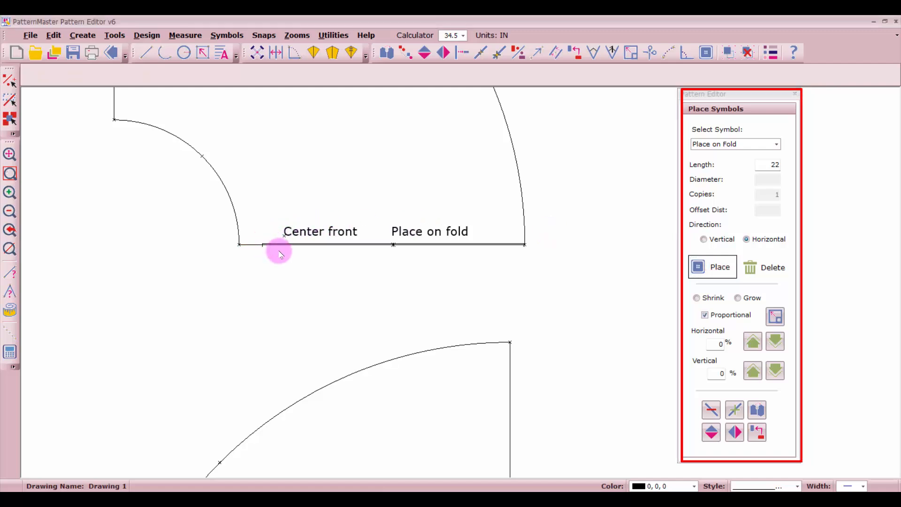
- Shift the Place on Fold symbol toward the waist curve so it fits within the upper quarter's center front line
{"action": "key", "text": "Escape"}
{"action": "scroll", "coordinate": [280, 254], "scroll_direction": "up", "scroll_amount": 5}
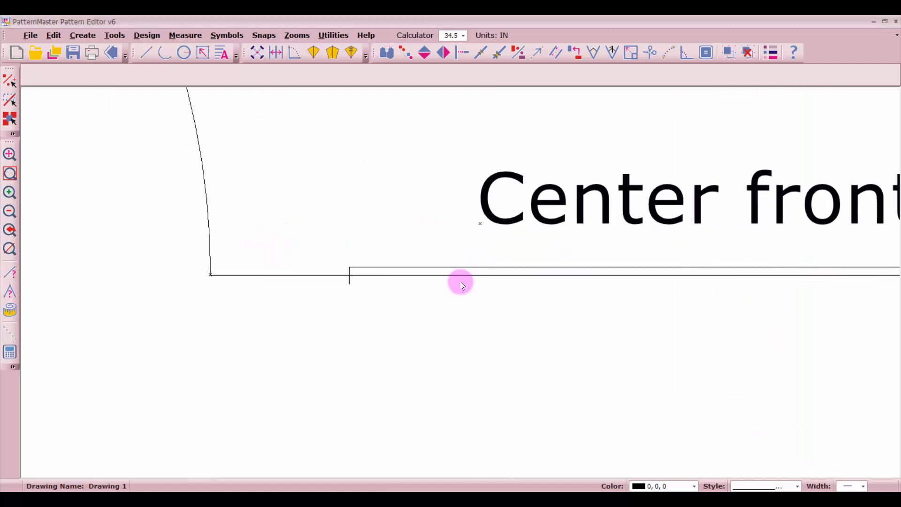
{"action": "scroll", "coordinate": [462, 284], "scroll_direction": "up", "scroll_amount": 1}
{"action": "left_click_drag", "start_coordinate": [449, 264], "coordinate": [345, 254]}
{"action": "scroll", "coordinate": [460, 281], "scroll_direction": "down", "scroll_amount": 5}
{"action": "scroll", "coordinate": [459, 283], "scroll_direction": "down", "scroll_amount": 4}
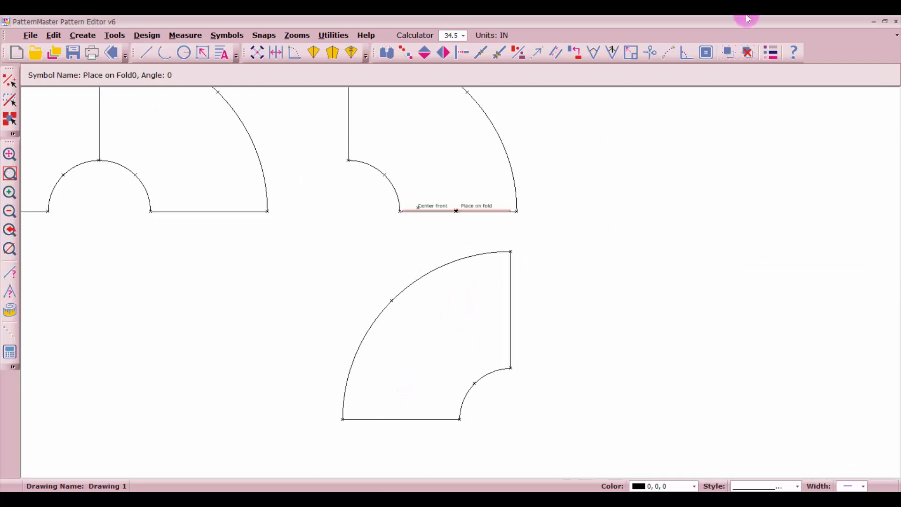
- Place a horizontal Two-way Grain symbol with length 22 just above the lower quarter's horizontal edge, fitted inside the piece
{"action": "left_click", "coordinate": [707, 53]}
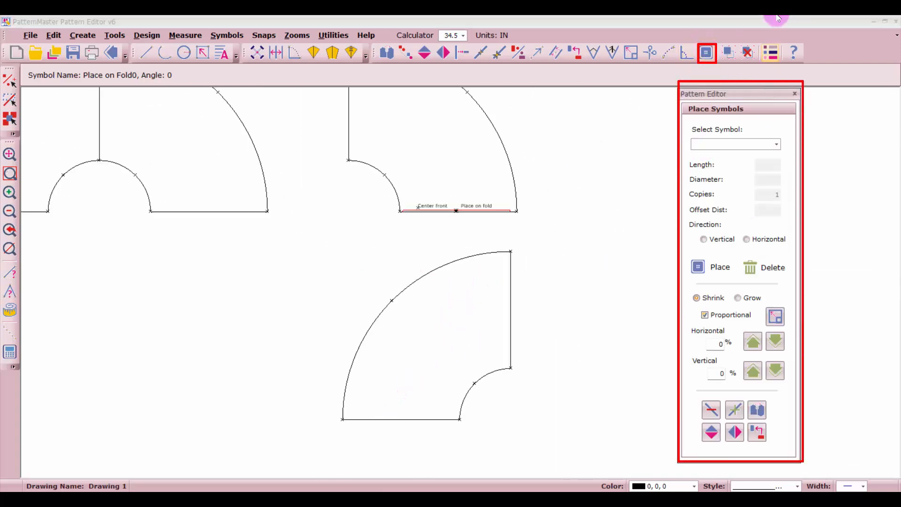
{"action": "left_click", "coordinate": [778, 145]}
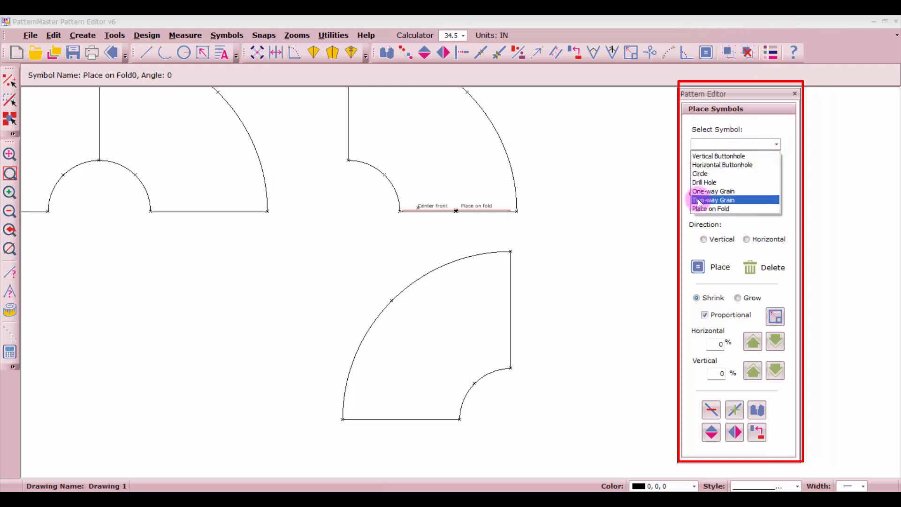
{"action": "left_click", "coordinate": [718, 200]}
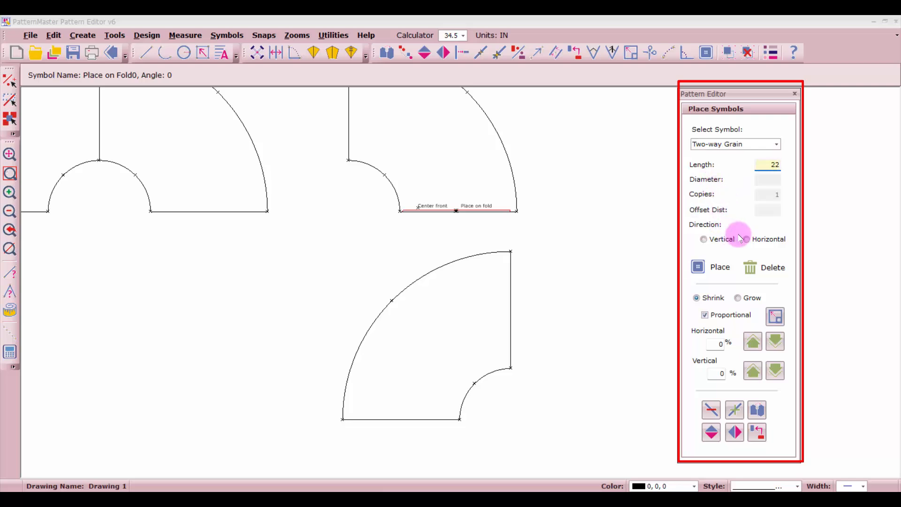
{"action": "left_click", "coordinate": [698, 266]}
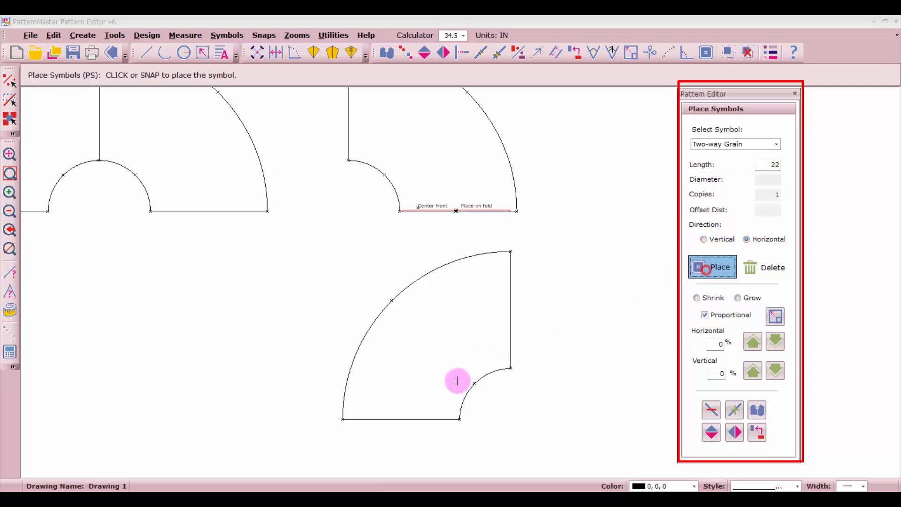
{"action": "left_click", "coordinate": [352, 406]}
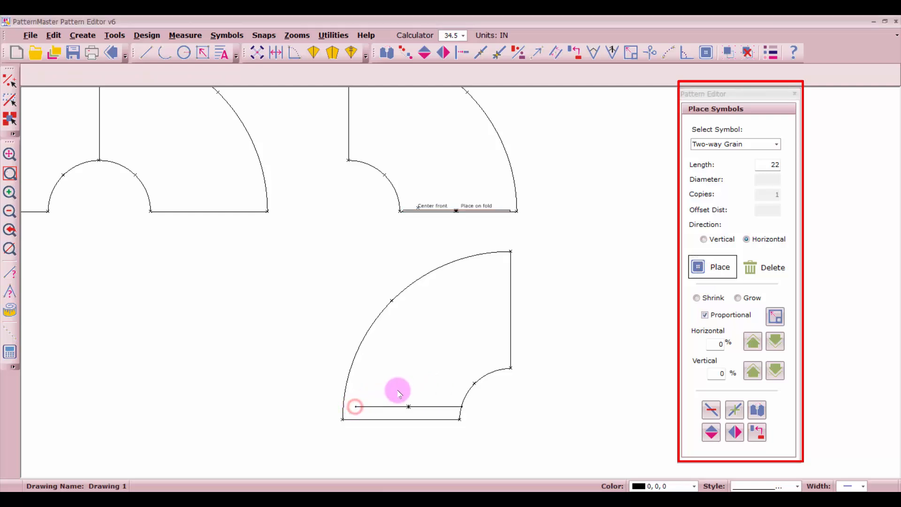
{"action": "left_click", "coordinate": [432, 407]}
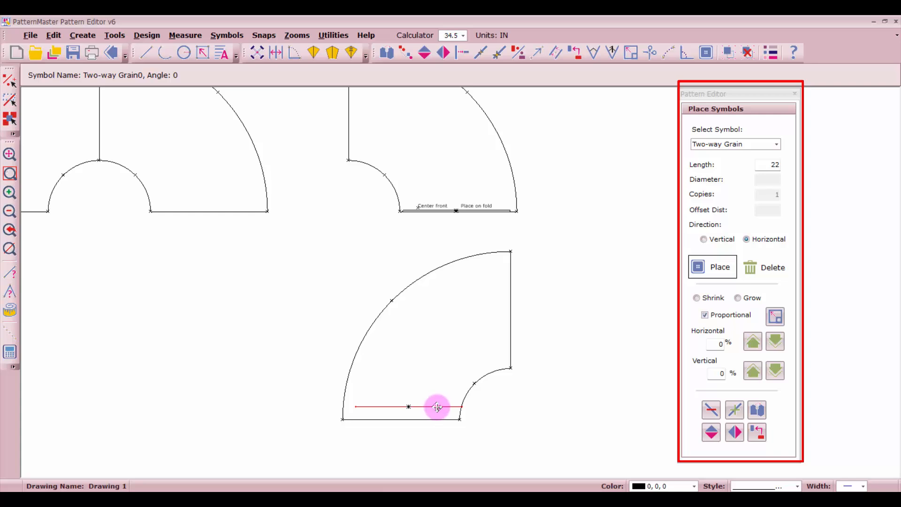
{"action": "left_click_drag", "start_coordinate": [438, 406], "coordinate": [430, 406]}
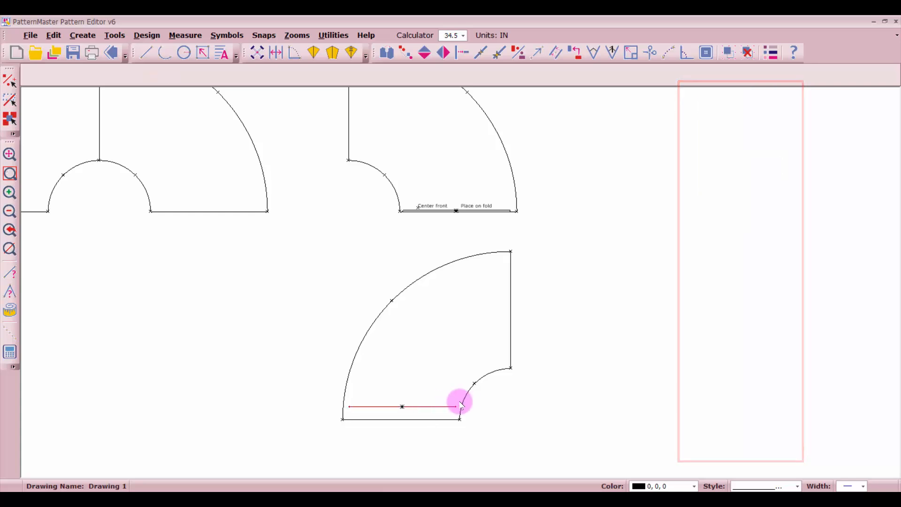
- Change the lower quarter's two straight edges and waist arc, plus the upper quarter's vertical edge, to a dashed line style
{"action": "left_click", "coordinate": [512, 315]}
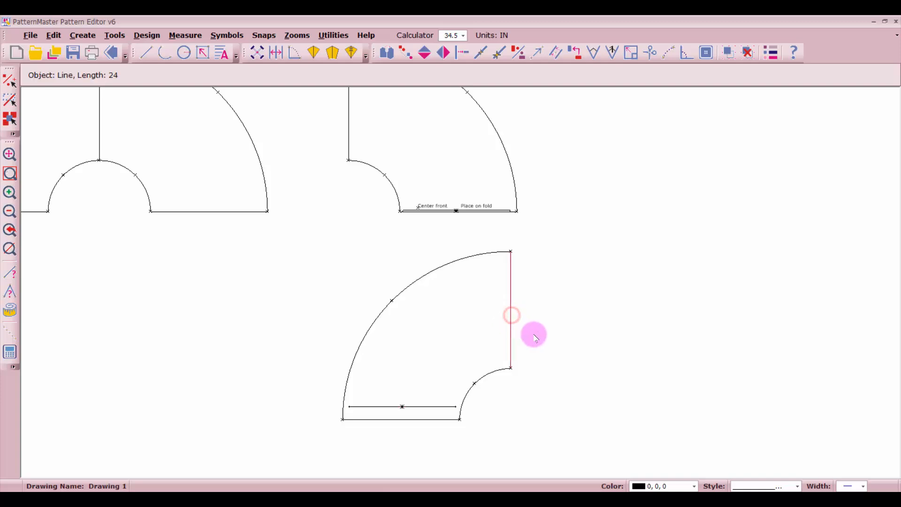
{"action": "left_click", "coordinate": [485, 378], "text": "shift"}
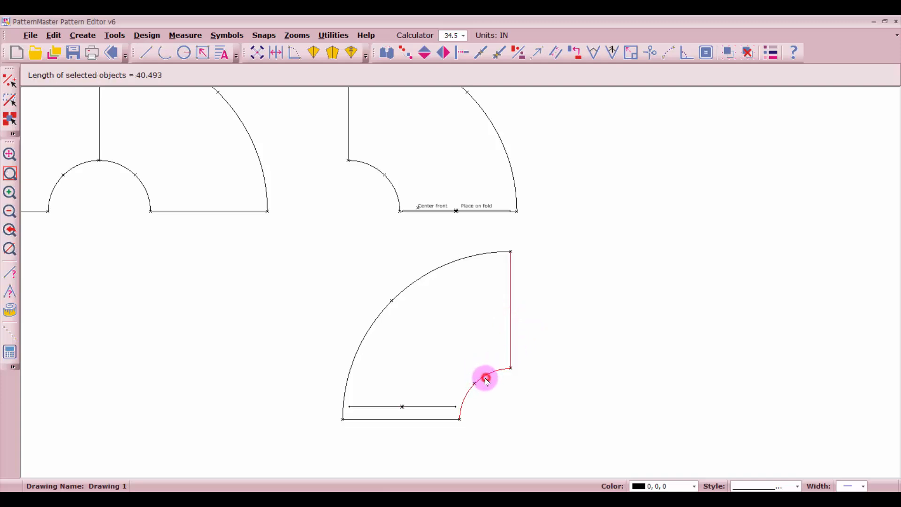
{"action": "left_click", "coordinate": [413, 419], "text": "shift"}
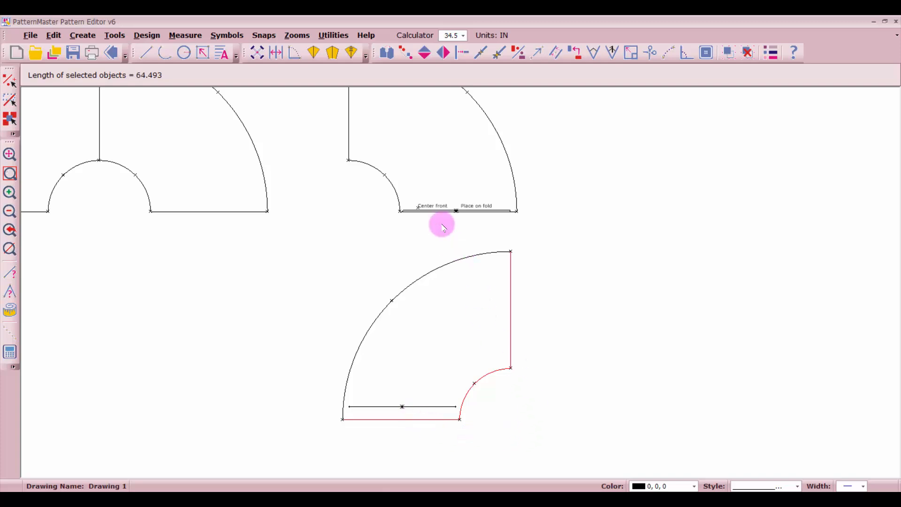
{"action": "scroll", "coordinate": [378, 174], "scroll_direction": "up", "scroll_amount": 1}
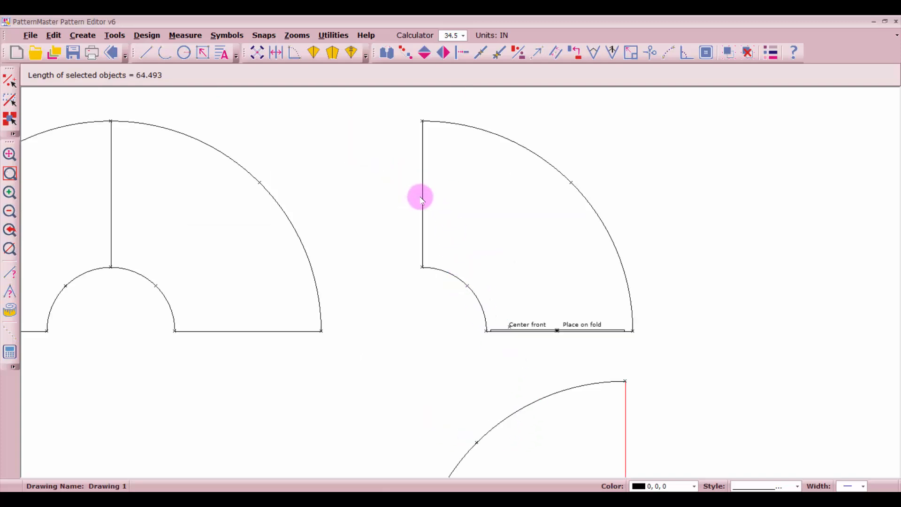
{"action": "left_click", "coordinate": [421, 197], "text": "shift"}
{"action": "scroll", "coordinate": [459, 281], "scroll_direction": "down", "scroll_amount": 3}
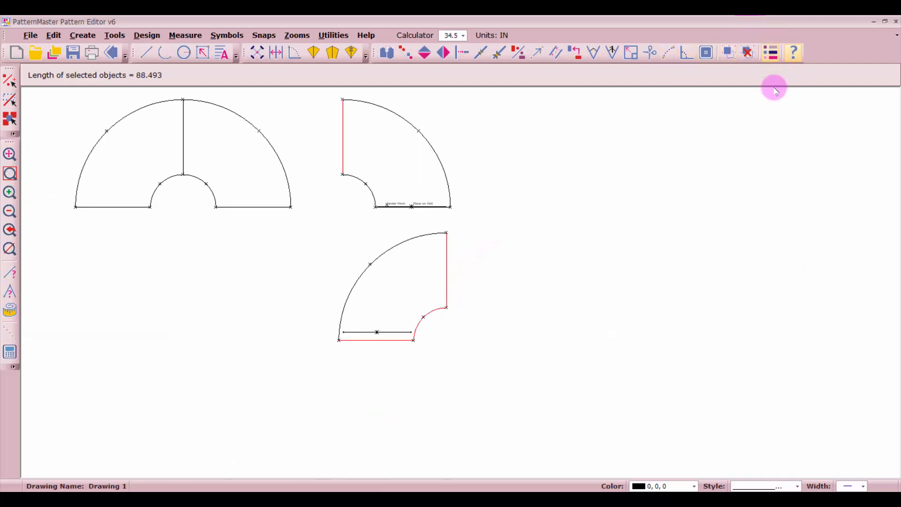
{"action": "left_click", "coordinate": [770, 51]}
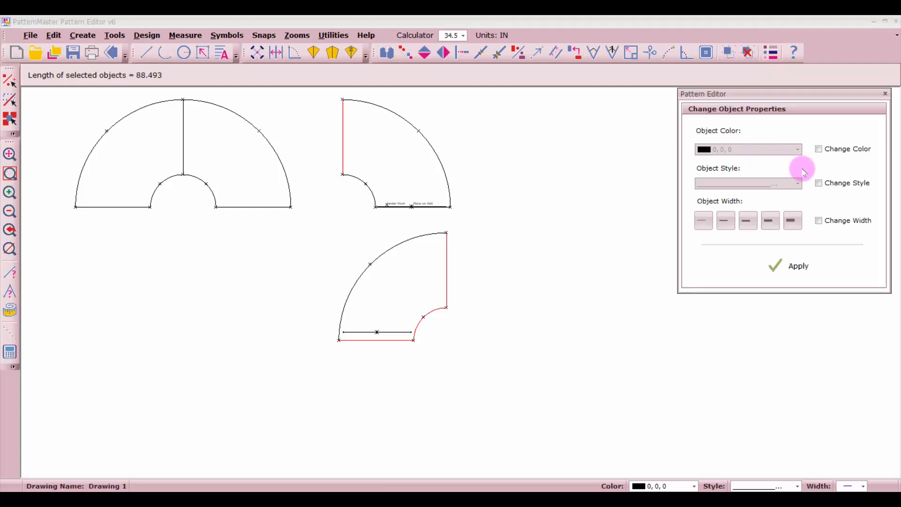
{"action": "left_click", "coordinate": [819, 182]}
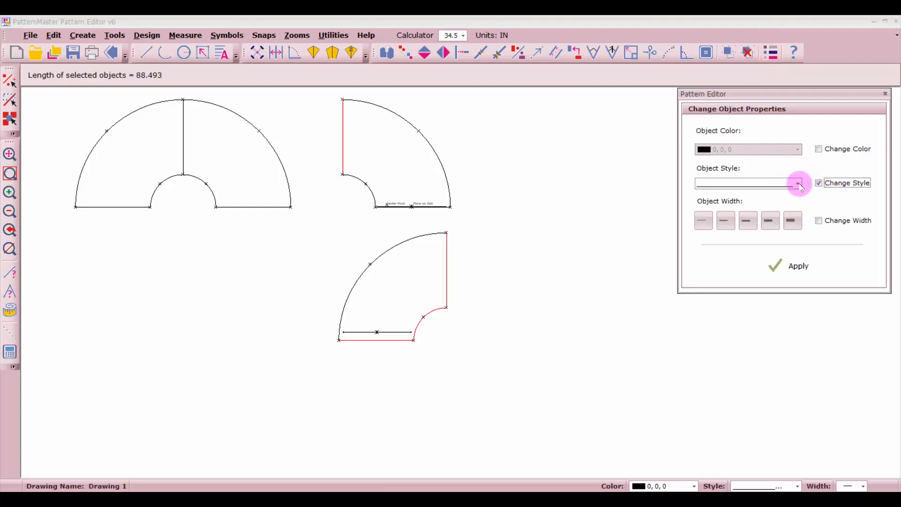
{"action": "left_click", "coordinate": [798, 183]}
{"action": "left_click", "coordinate": [786, 205]}
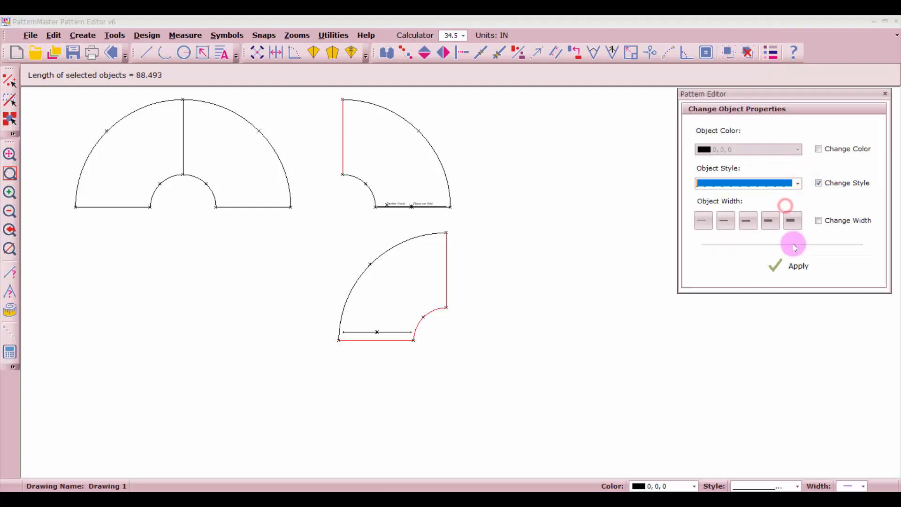
{"action": "left_click", "coordinate": [796, 262]}
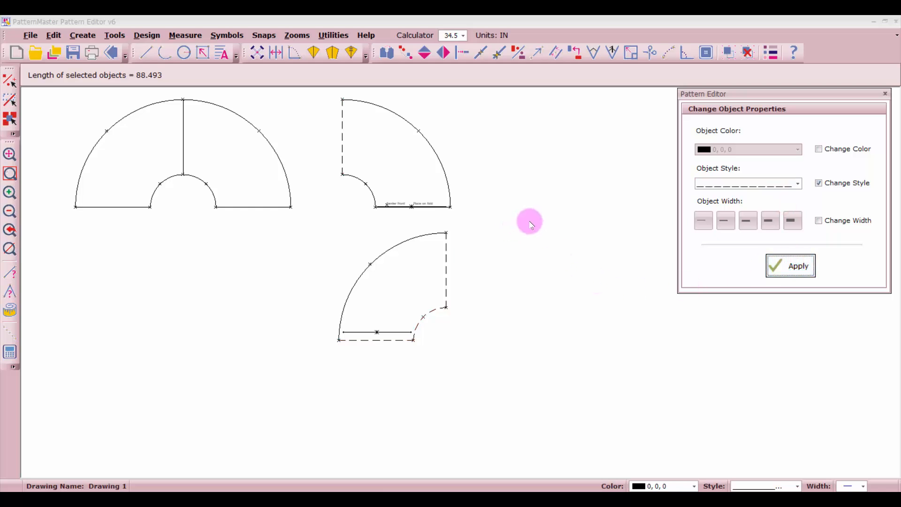
- Apply the same dashed line style to the upper quarter's waist arc and close the object properties
{"action": "left_click", "coordinate": [360, 181]}
{"action": "left_click", "coordinate": [794, 267]}
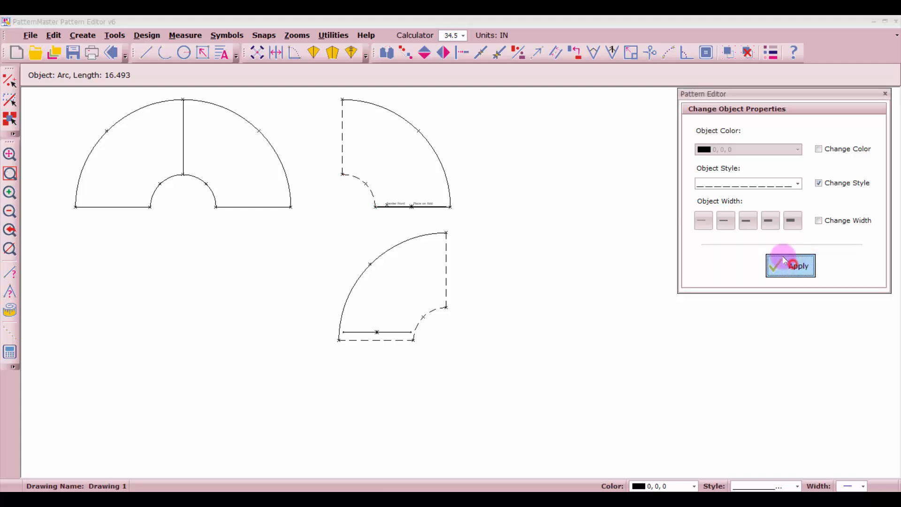
{"action": "left_click", "coordinate": [558, 187]}
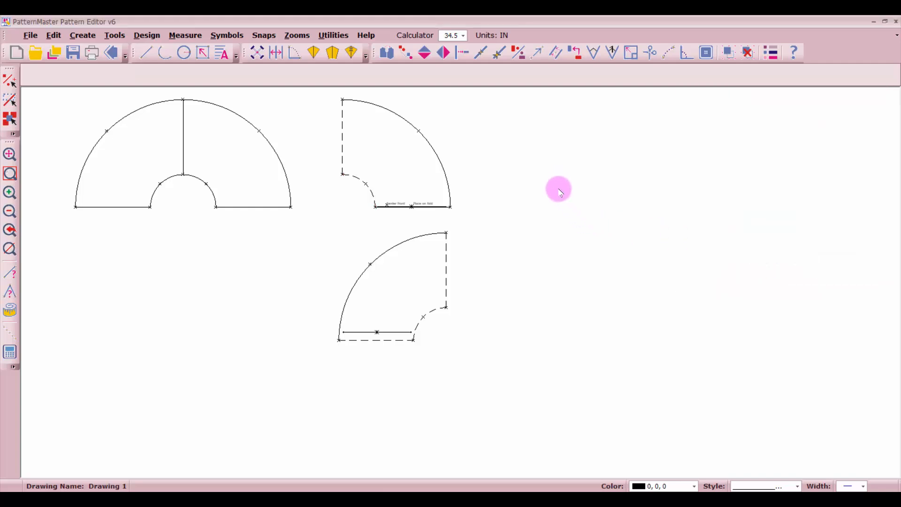
- Offset the outer hem arcs of both quarter pieces outward by 1 inch
{"action": "left_click", "coordinate": [556, 54]}
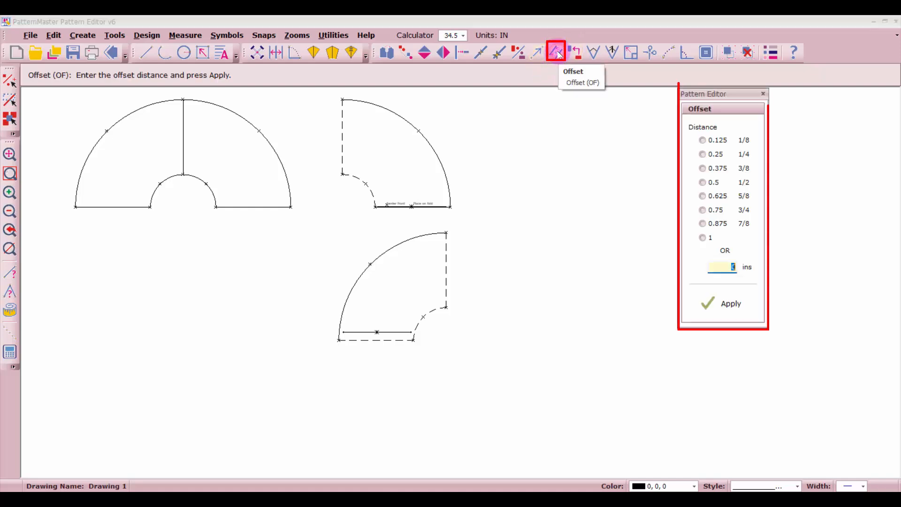
{"action": "left_click", "coordinate": [702, 237]}
{"action": "left_click", "coordinate": [728, 303]}
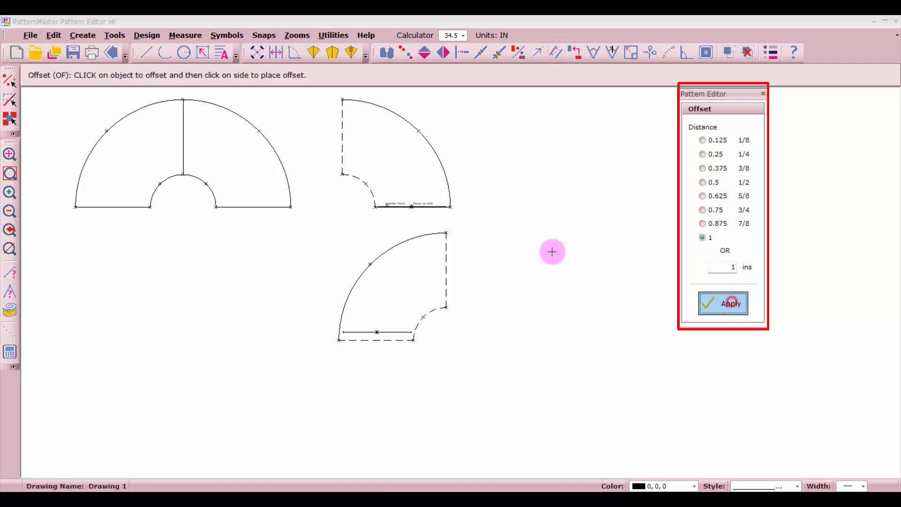
{"action": "left_click", "coordinate": [409, 236]}
{"action": "left_click", "coordinate": [435, 145]}
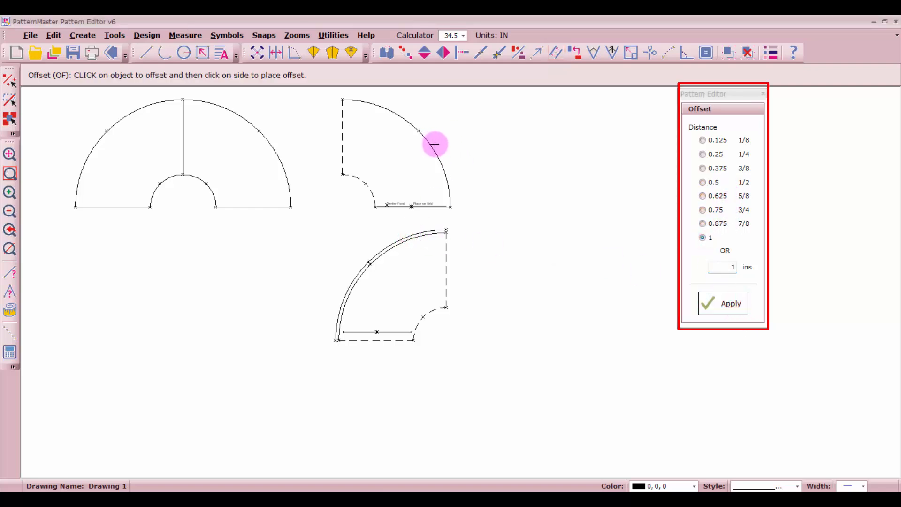
- Offset the upper quarter's vertical edge and the lower quarter's two straight edges outward by 0.625 inch
{"action": "left_click", "coordinate": [714, 195]}
{"action": "left_click", "coordinate": [727, 303]}
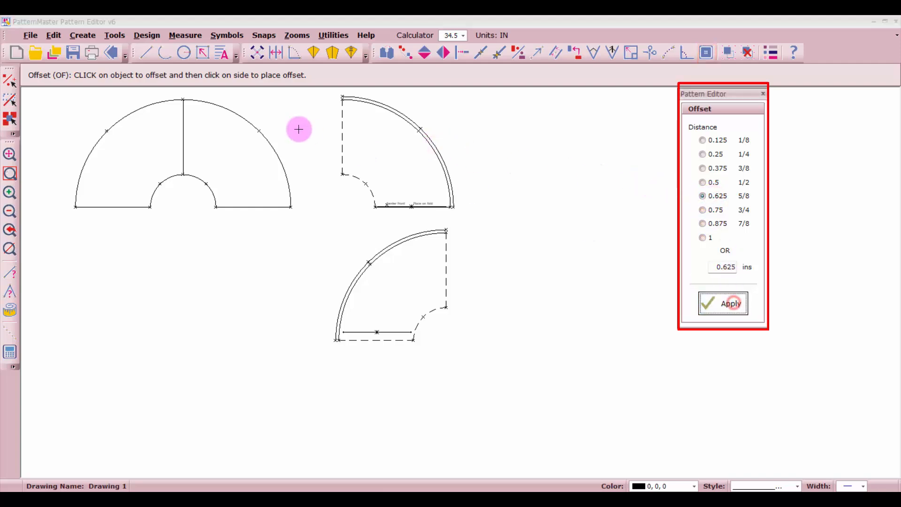
{"action": "left_click", "coordinate": [339, 124]}
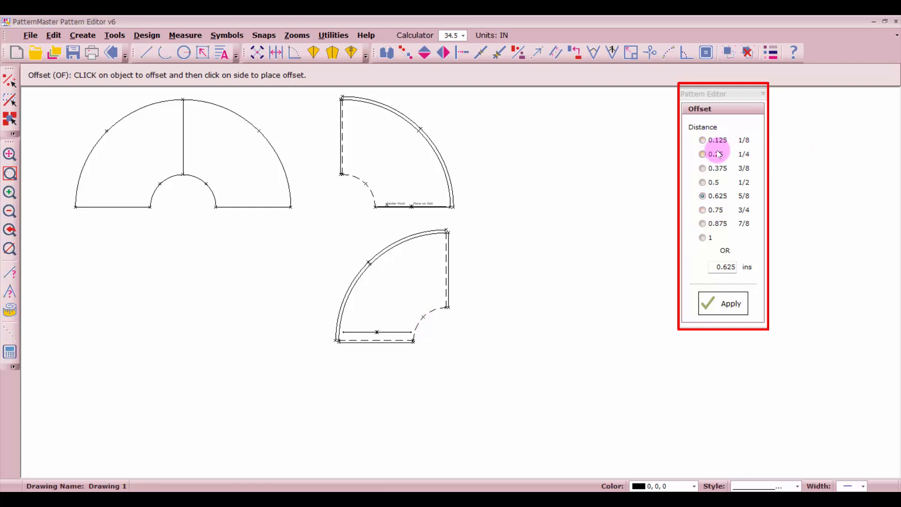
- Offset the dashed waist arcs of both quarter pieces by 1.375 inches, away from the skirt body
{"action": "left_click", "coordinate": [703, 237]}
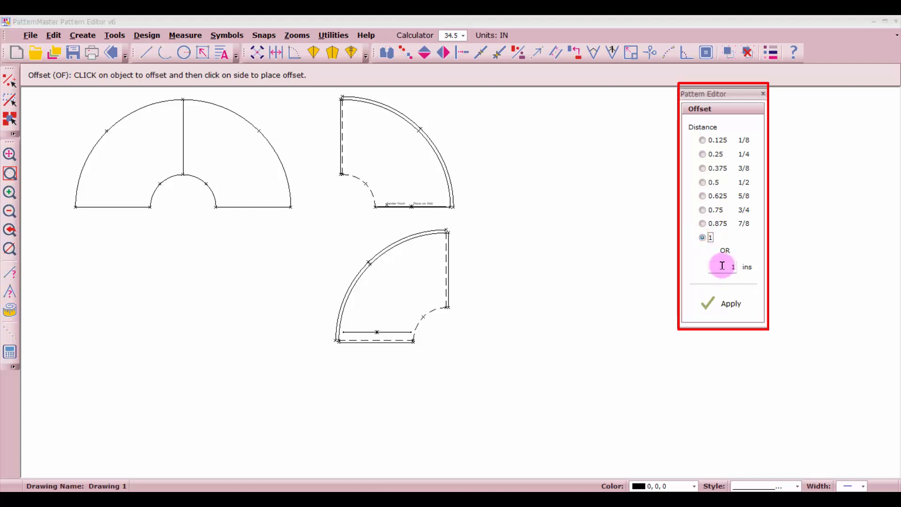
{"action": "left_click", "coordinate": [715, 240]}
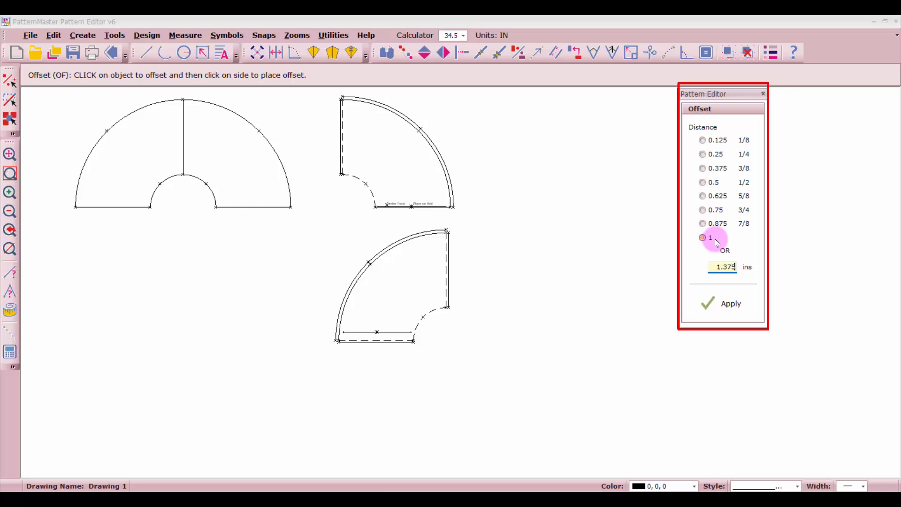
{"action": "left_click", "coordinate": [724, 310]}
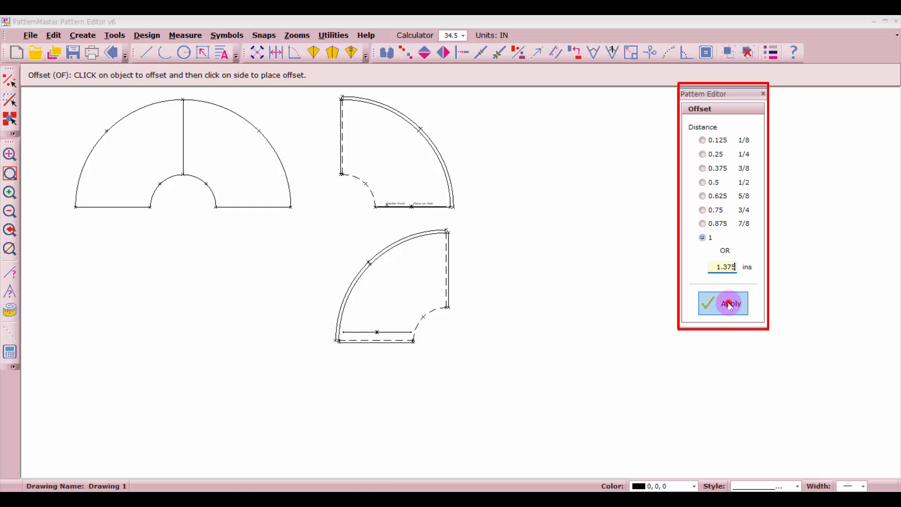
{"action": "left_click", "coordinate": [729, 304]}
{"action": "left_click", "coordinate": [425, 318]}
{"action": "left_click", "coordinate": [426, 318]}
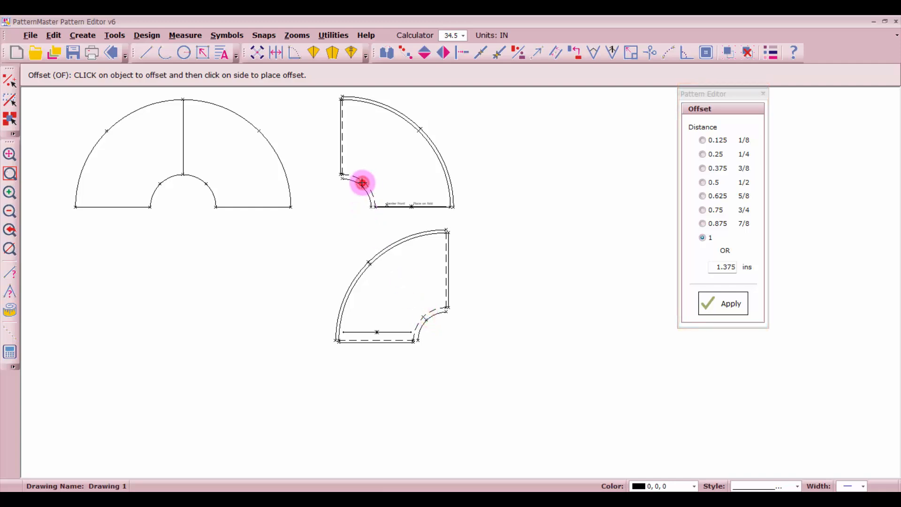
{"action": "key", "text": "Escape"}
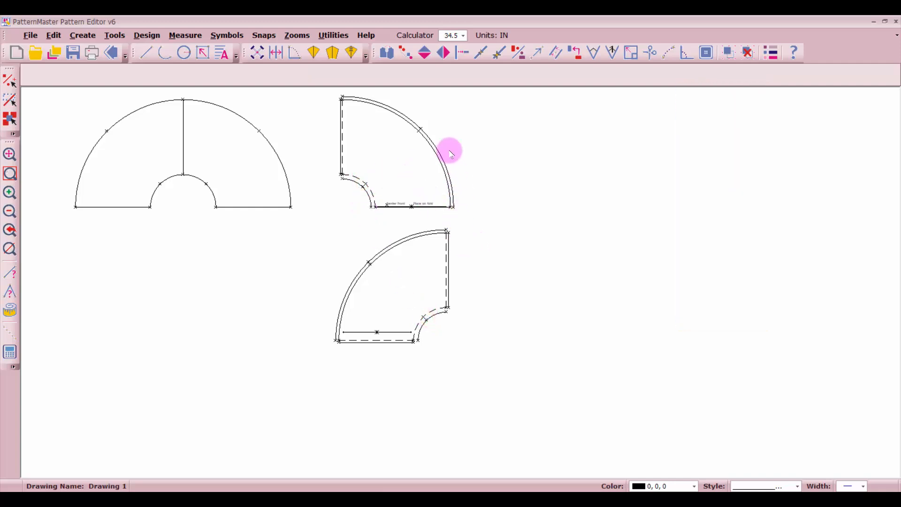
- Use Intersect to extend both ends of the center front line to the offset hem arc and the offset waist arc
{"action": "scroll", "coordinate": [440, 211], "scroll_direction": "up", "scroll_amount": 5}
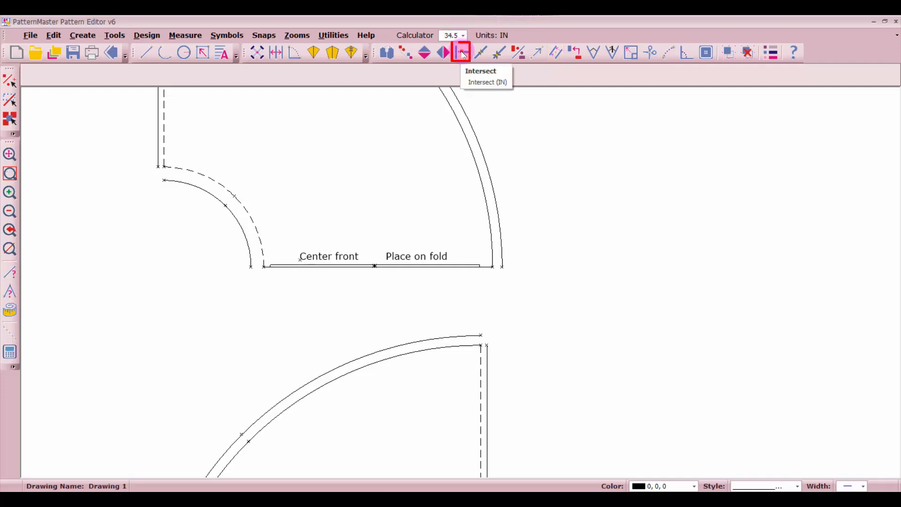
{"action": "left_click", "coordinate": [463, 55]}
{"action": "left_click", "coordinate": [494, 261]}
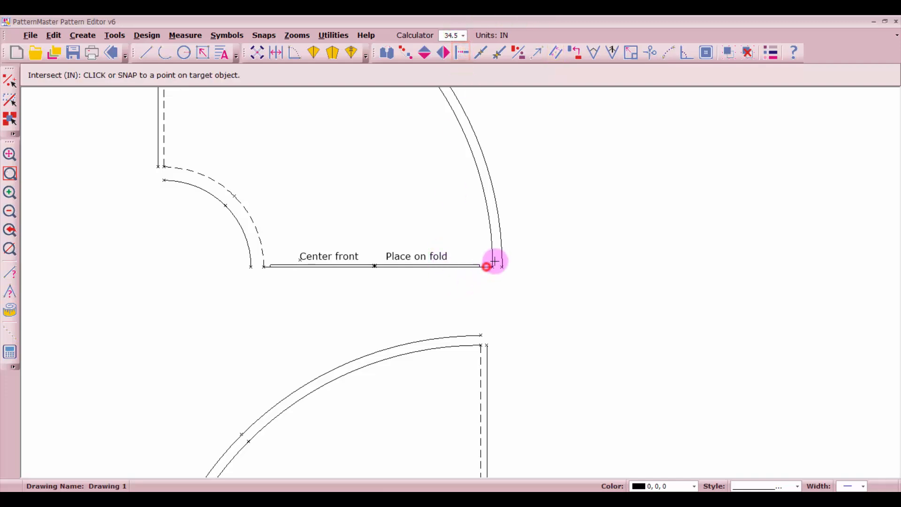
{"action": "left_click", "coordinate": [497, 254]}
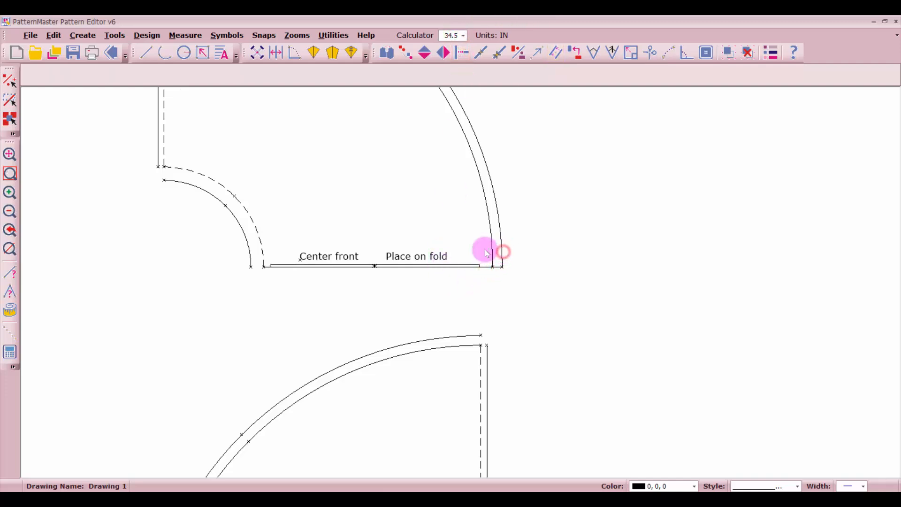
{"action": "left_click", "coordinate": [275, 265]}
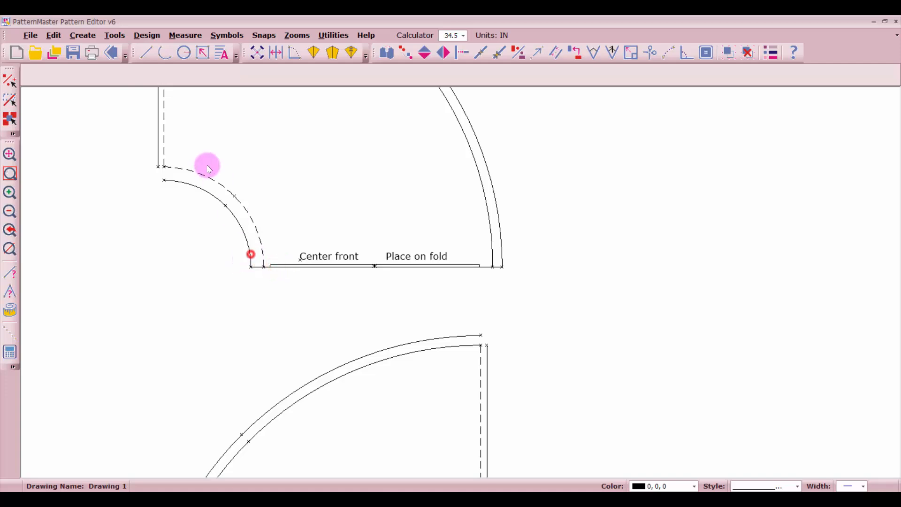
- Use Intersect to extend the upper quarter's vertical seam line and offset waist arc until they meet at a corner
{"action": "left_click", "coordinate": [168, 170]}
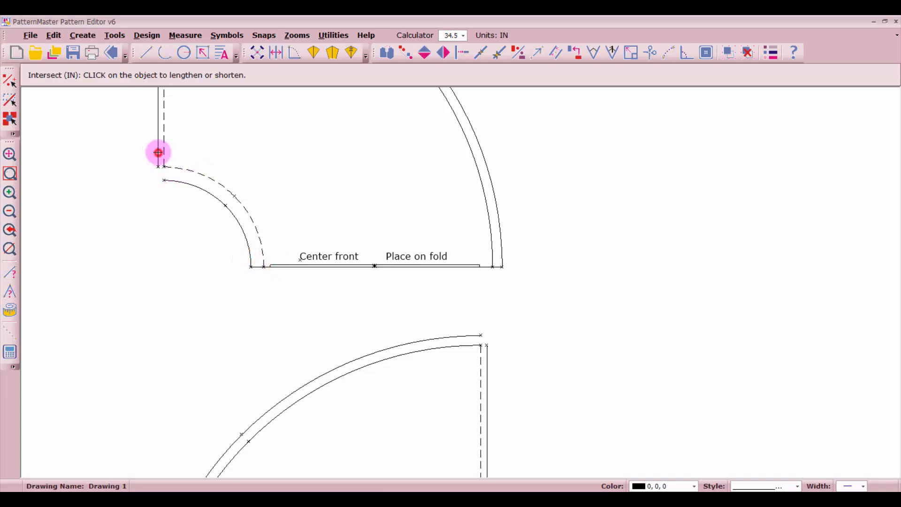
{"action": "left_click", "coordinate": [158, 153]}
{"action": "left_click", "coordinate": [170, 181]}
{"action": "left_click", "coordinate": [170, 181]}
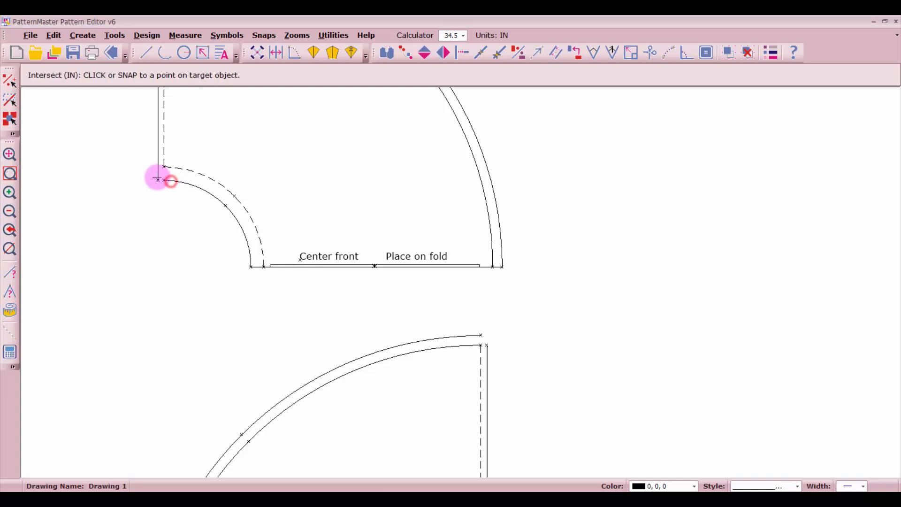
{"action": "left_click", "coordinate": [157, 177]}
- Use Intersect to extend the upper quarter's vertical seam line and offset hem arc until they meet at a corner
{"action": "scroll", "coordinate": [459, 277], "scroll_direction": "down", "scroll_amount": 2}
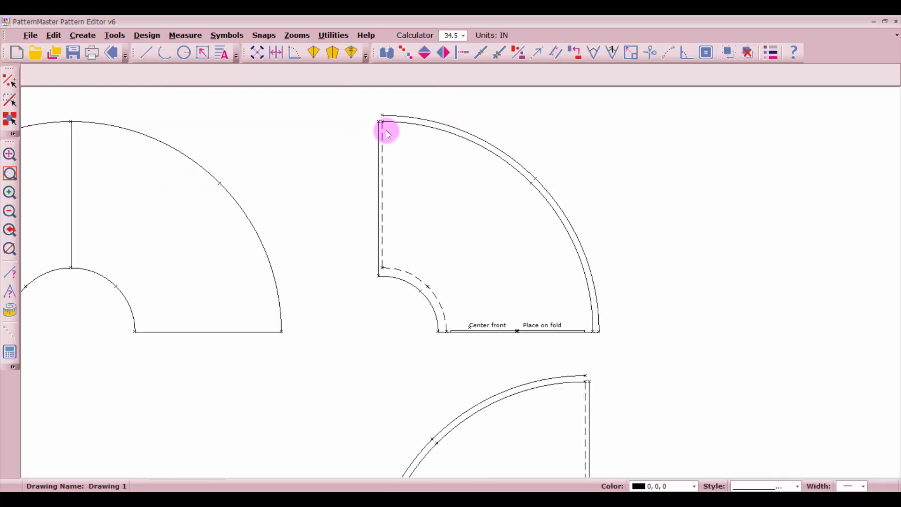
{"action": "scroll", "coordinate": [388, 134], "scroll_direction": "up", "scroll_amount": 2}
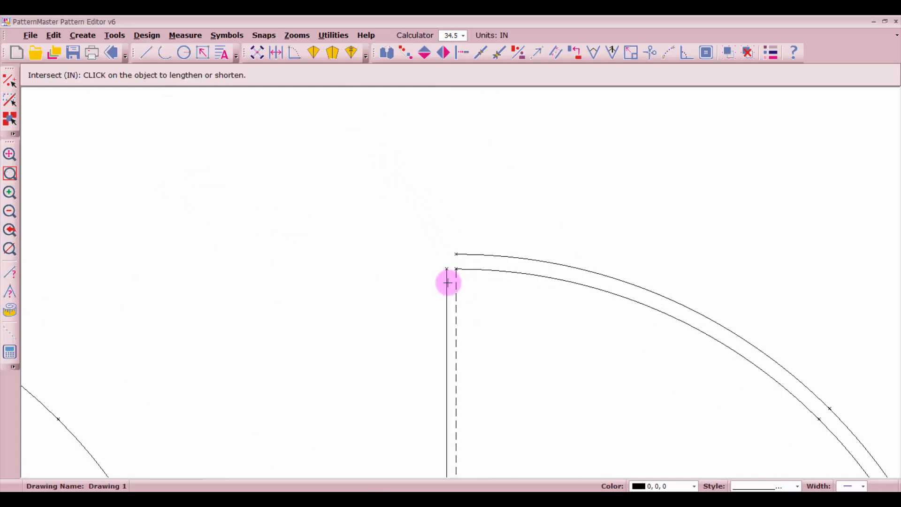
{"action": "left_click", "coordinate": [447, 282]}
{"action": "left_click", "coordinate": [478, 251]}
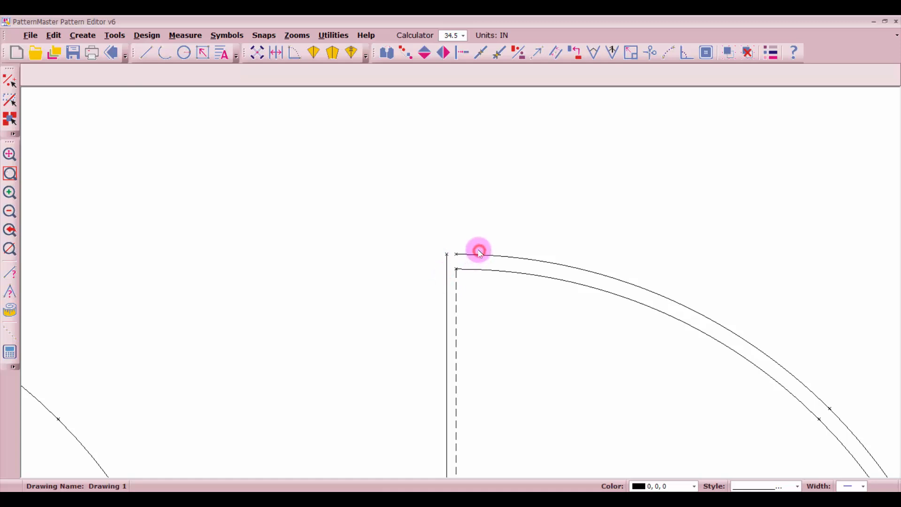
{"action": "left_click", "coordinate": [474, 254]}
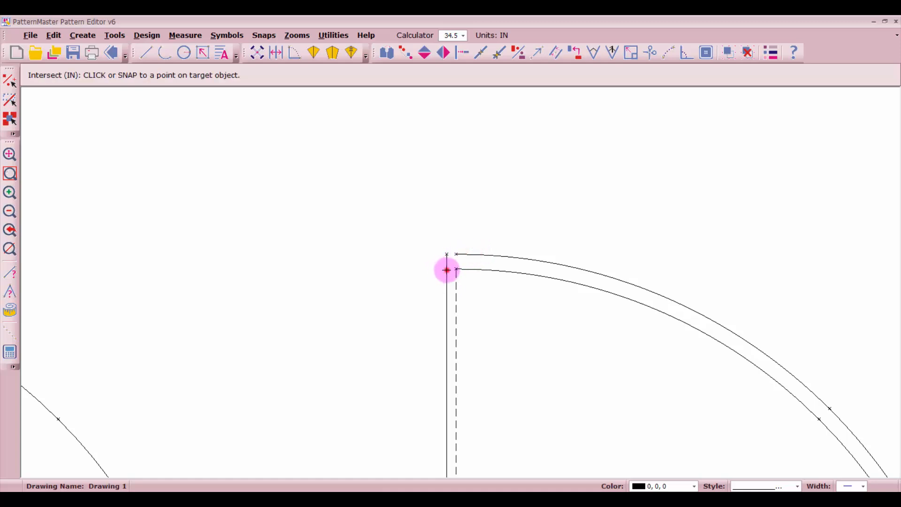
{"action": "left_click", "coordinate": [446, 270]}
- Use Intersect to extend the lower quarter's vertical seam line and offset hem arc until they meet at a corner
{"action": "scroll", "coordinate": [460, 287], "scroll_direction": "down", "scroll_amount": 3}
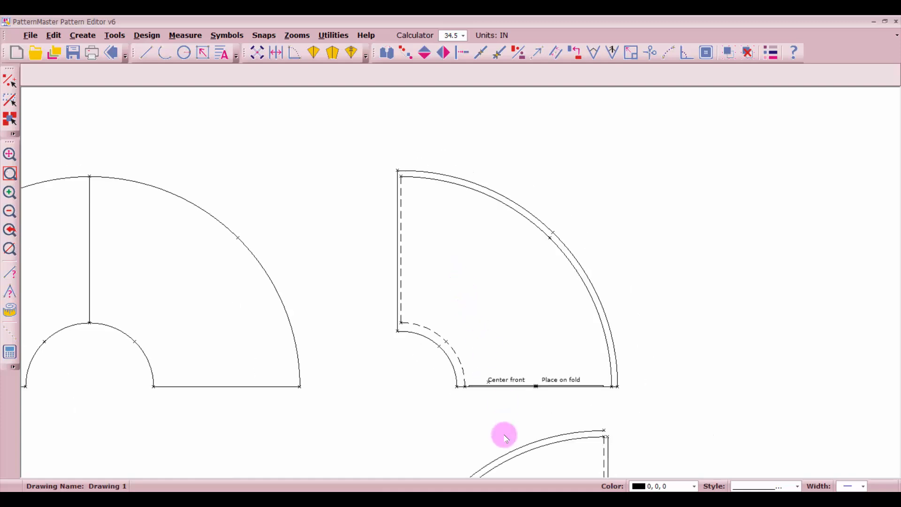
{"action": "scroll", "coordinate": [460, 281], "scroll_direction": "down", "scroll_amount": 1}
{"action": "scroll", "coordinate": [460, 277], "scroll_direction": "up", "scroll_amount": 2}
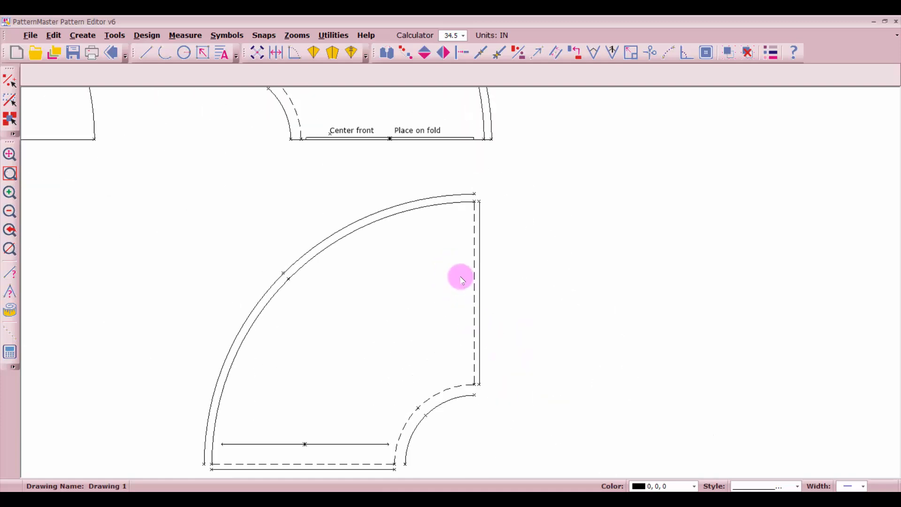
{"action": "right_click", "coordinate": [497, 164]}
{"action": "left_click", "coordinate": [491, 190]}
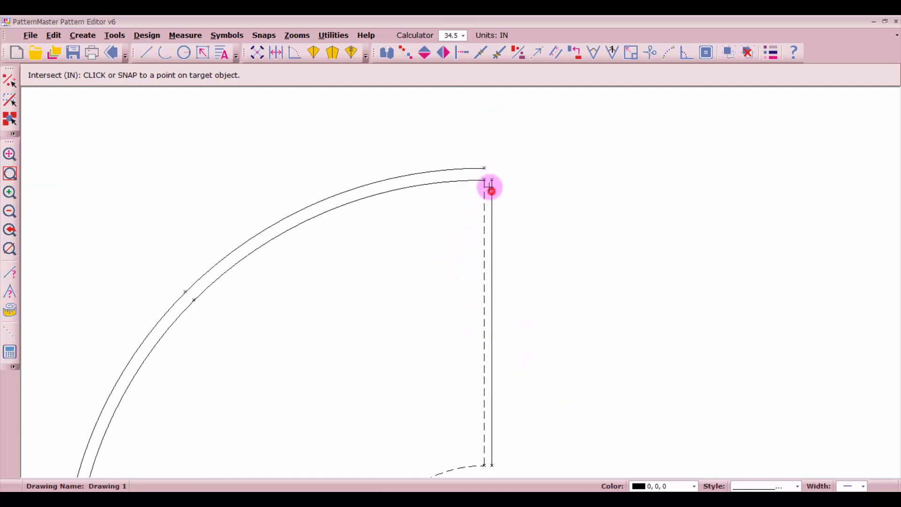
{"action": "left_click", "coordinate": [473, 166]}
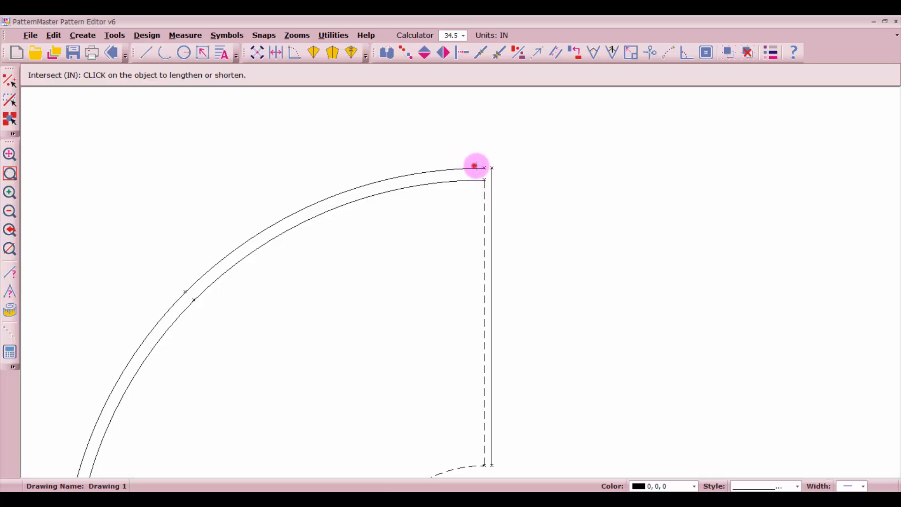
{"action": "left_click", "coordinate": [475, 166]}
{"action": "left_click", "coordinate": [492, 177]}
- Use Intersect to extend the lower quarter's vertical seam line to the level of the offset waist arc
{"action": "scroll", "coordinate": [446, 342], "scroll_direction": "down", "scroll_amount": 2}
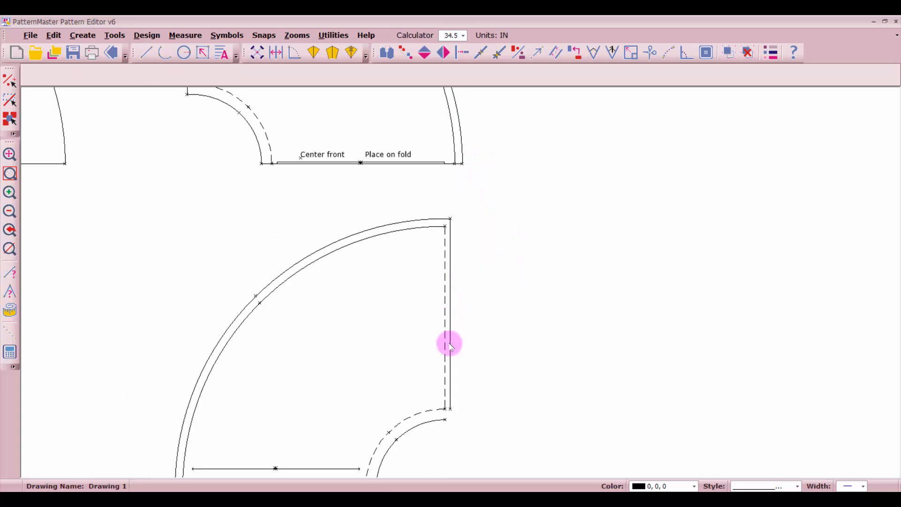
{"action": "scroll", "coordinate": [444, 449], "scroll_direction": "up", "scroll_amount": 2}
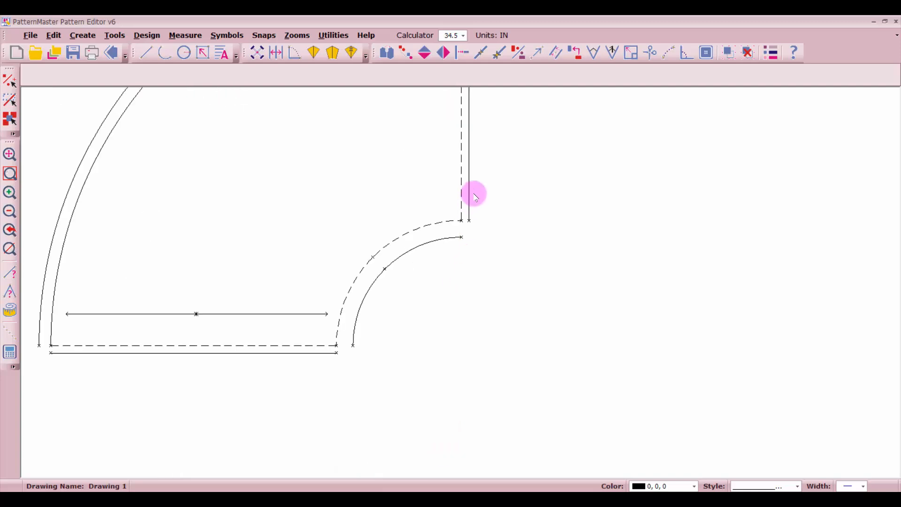
{"action": "right_click", "coordinate": [468, 189]}
{"action": "left_click", "coordinate": [468, 188]}
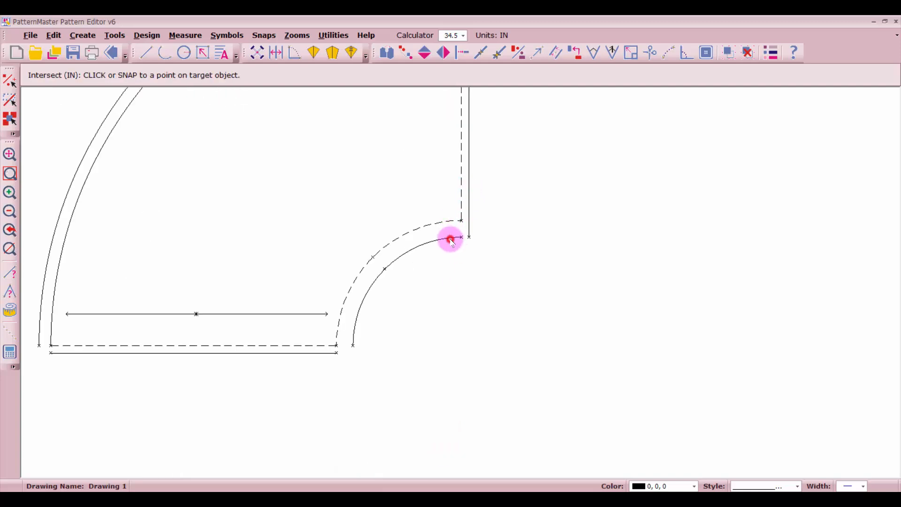
{"action": "left_click", "coordinate": [450, 240]}
- Use Intersect to extend the lower quarter's offset waist arc and horizontal seam line until they meet at a corner
{"action": "left_click", "coordinate": [353, 324]}
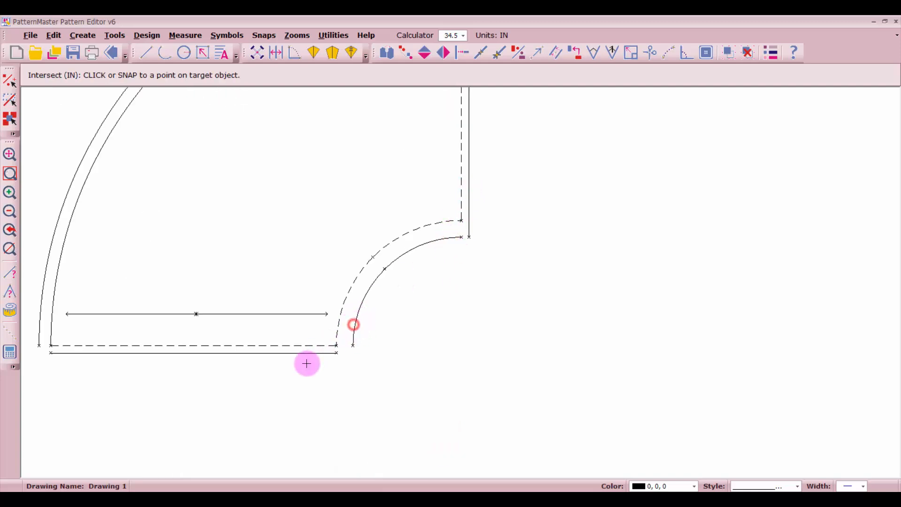
{"action": "left_click", "coordinate": [314, 356]}
{"action": "left_click", "coordinate": [357, 337]}
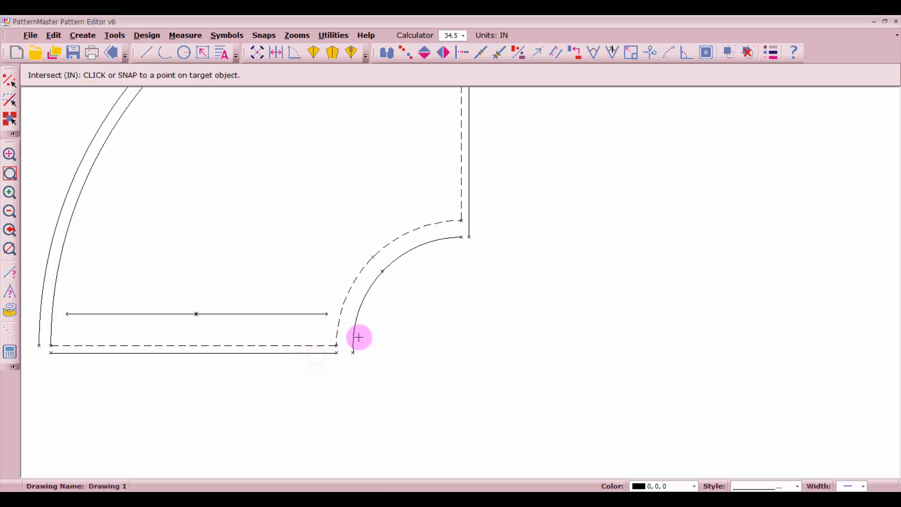
{"action": "left_click", "coordinate": [356, 337]}
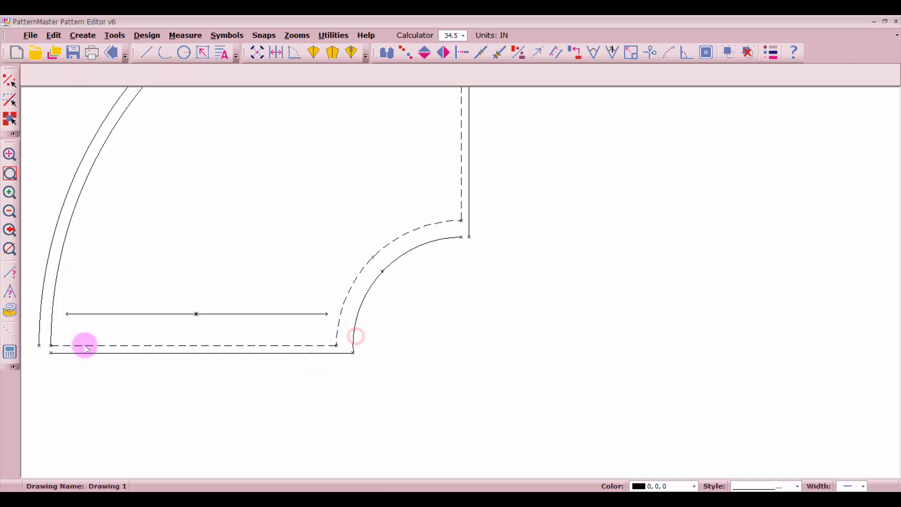
- Use Intersect to extend the lower quarter's horizontal seam line and offset hem arc until they meet at a corner
{"action": "left_click", "coordinate": [61, 355]}
{"action": "left_click", "coordinate": [37, 333]}
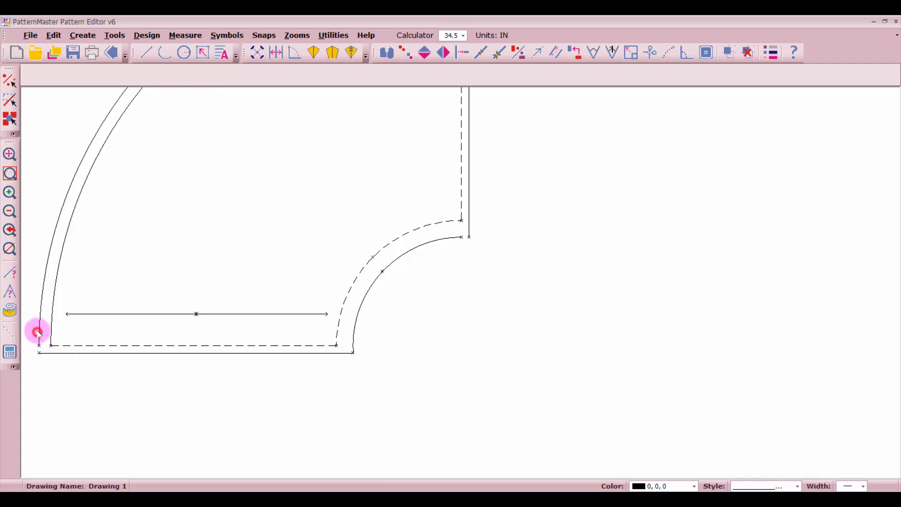
{"action": "left_click", "coordinate": [38, 327]}
{"action": "left_click", "coordinate": [59, 352]}
{"action": "key", "text": "Escape"}
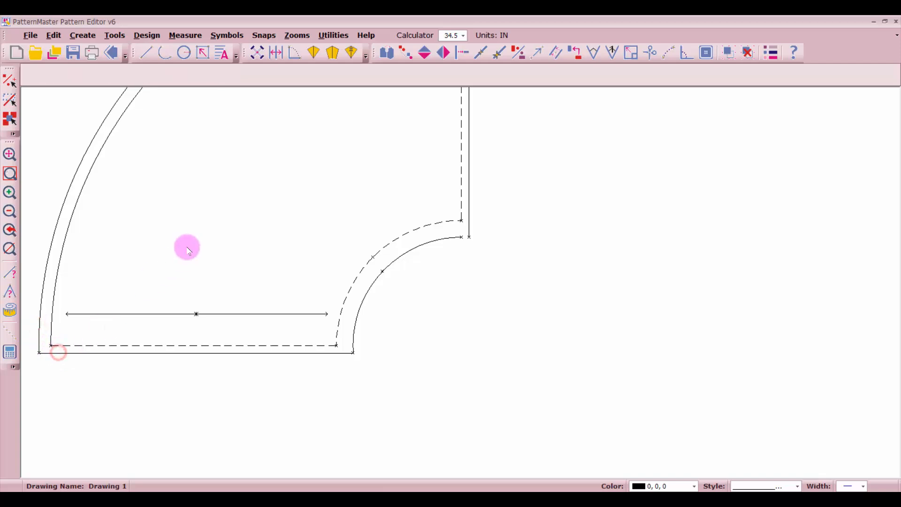
- Place the two-line text "Full elastic waist circle skirt" and "Cut 2" inside the lower quarter, above its grain line
{"action": "scroll", "coordinate": [187, 246], "scroll_direction": "down", "scroll_amount": 3}
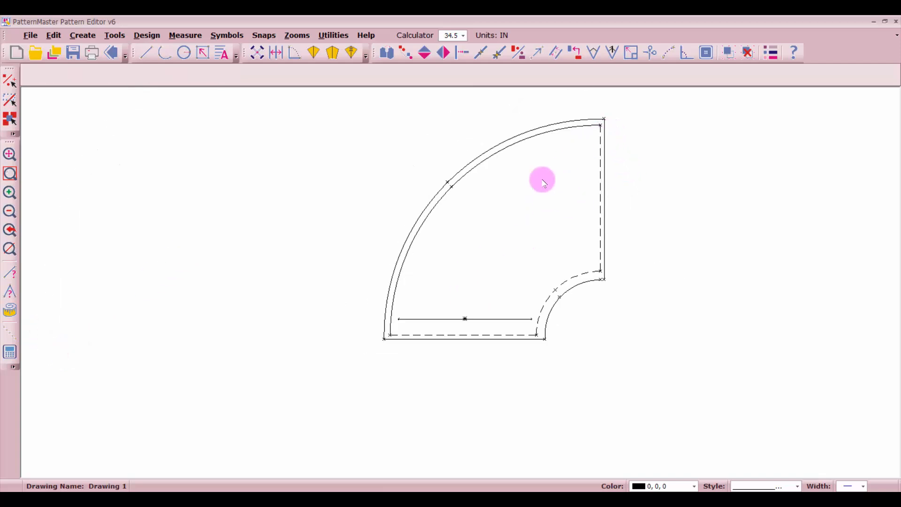
{"action": "scroll", "coordinate": [525, 140], "scroll_direction": "down", "scroll_amount": 3}
{"action": "scroll", "coordinate": [460, 282], "scroll_direction": "up", "scroll_amount": 1}
{"action": "scroll", "coordinate": [423, 226], "scroll_direction": "up", "scroll_amount": 4}
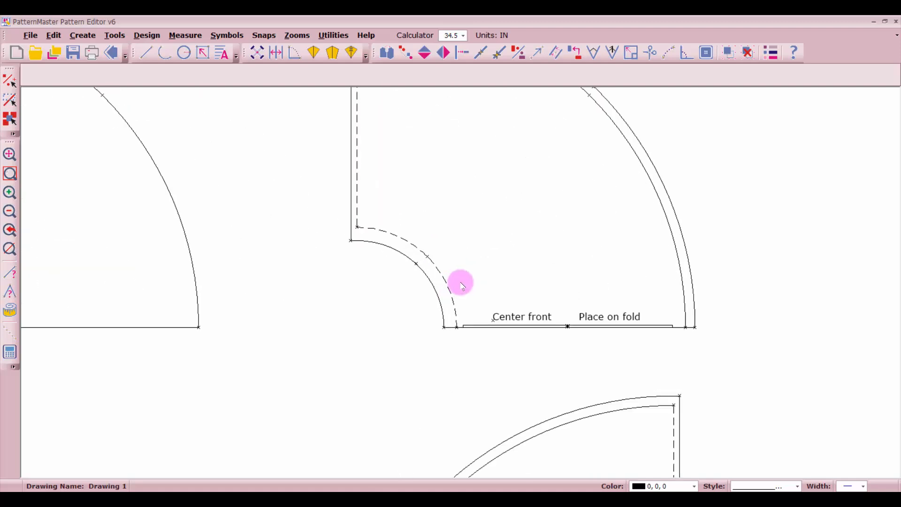
{"action": "scroll", "coordinate": [469, 303], "scroll_direction": "down", "scroll_amount": 1}
{"action": "scroll", "coordinate": [454, 155], "scroll_direction": "down", "scroll_amount": 1}
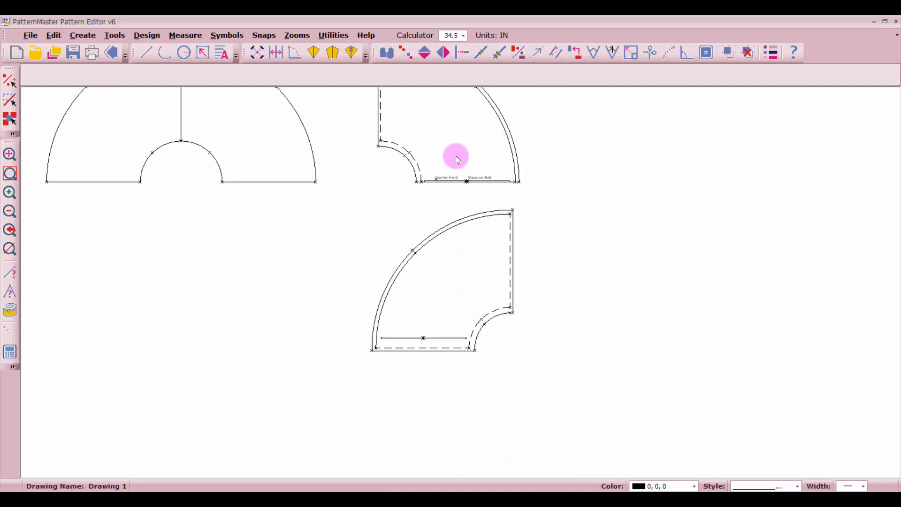
{"action": "left_click", "coordinate": [221, 53]}
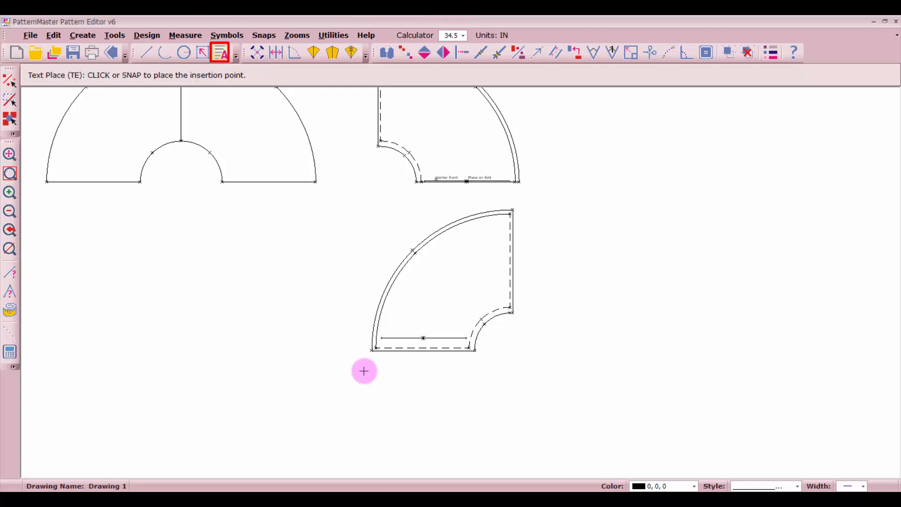
{"action": "left_click", "coordinate": [400, 305]}
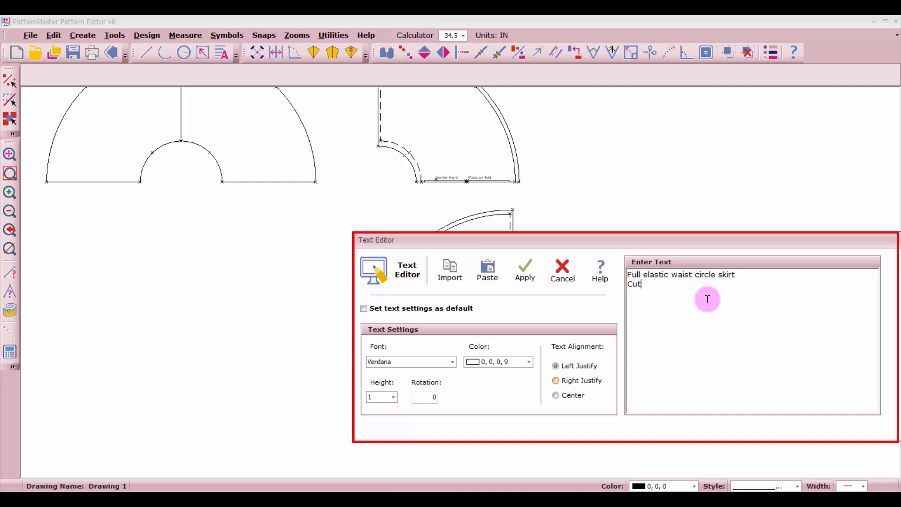
{"action": "type", "text": "2"}
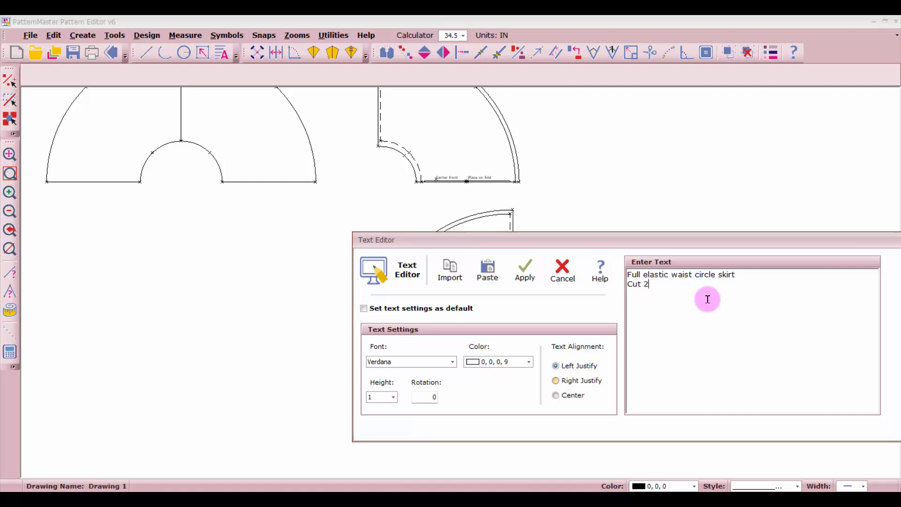
{"action": "left_click", "coordinate": [526, 265]}
- Copy the "Full elastic waist circle skirt" label once and place the copy inside the upper quarter
{"action": "scroll", "coordinate": [447, 206], "scroll_direction": "up", "scroll_amount": 2}
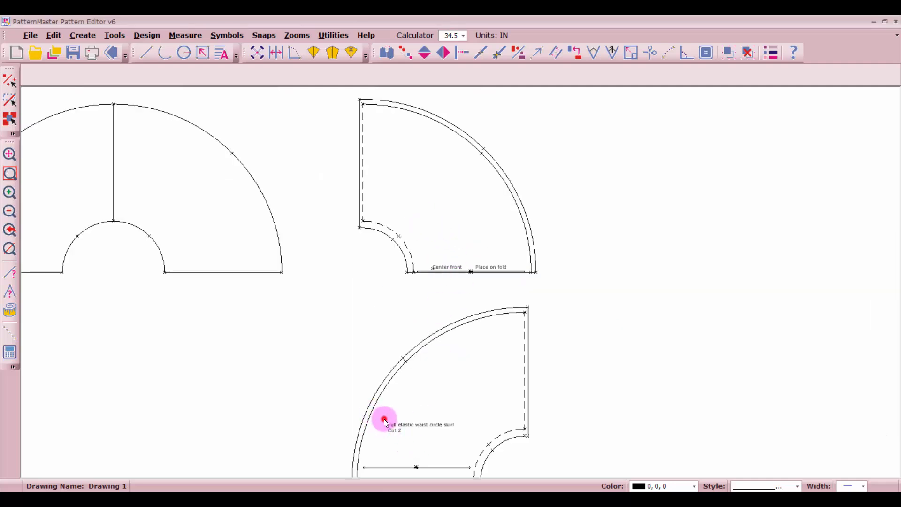
{"action": "left_click_drag", "start_coordinate": [384, 418], "coordinate": [407, 441]}
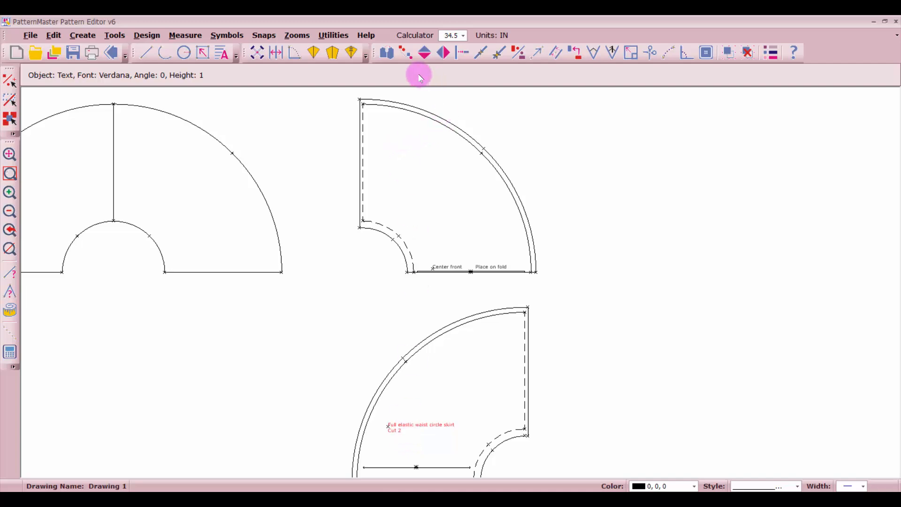
{"action": "left_click", "coordinate": [404, 47]}
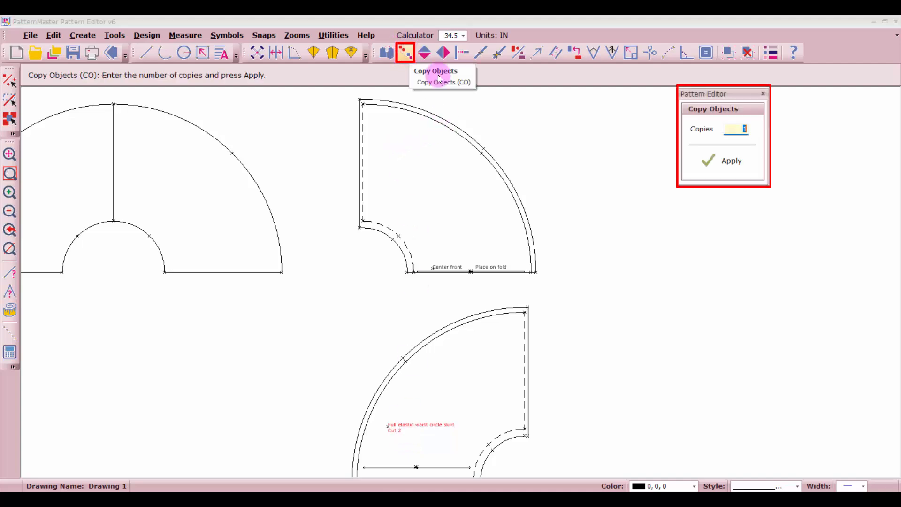
{"action": "left_click", "coordinate": [732, 163]}
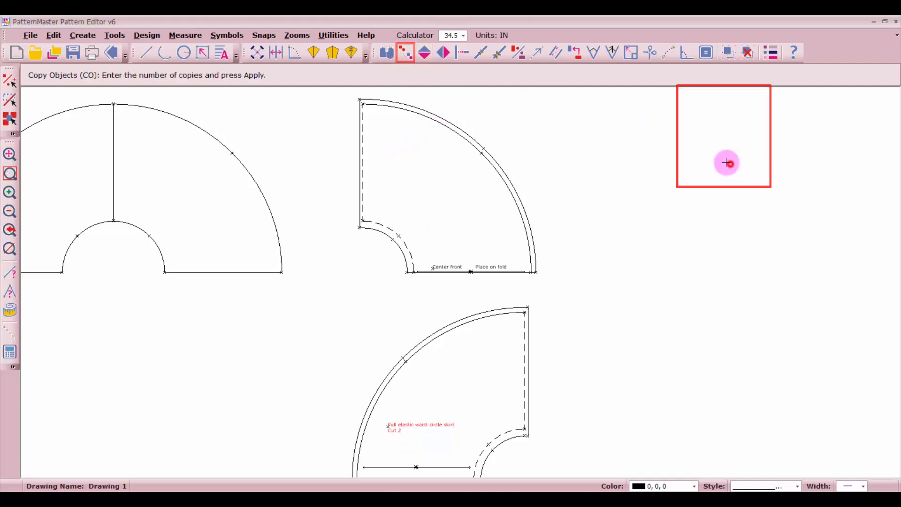
{"action": "left_click", "coordinate": [421, 433]}
{"action": "left_click", "coordinate": [435, 213]}
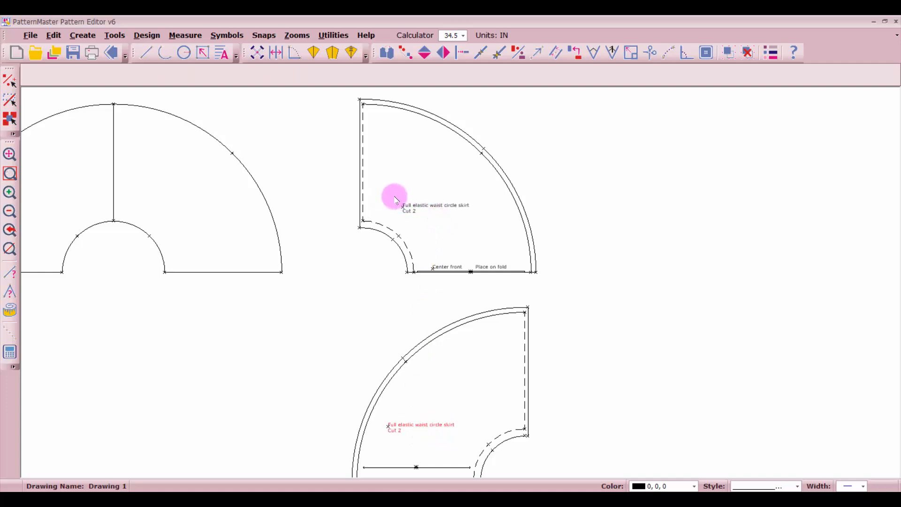
- Change the upper quarter's label to three lines: "Full elastic waist circle skirt", "Front pattern" and "Cut 1"
{"action": "left_click_drag", "start_coordinate": [395, 197], "coordinate": [417, 216]}
{"action": "scroll", "coordinate": [410, 212], "scroll_direction": "up", "scroll_amount": 5}
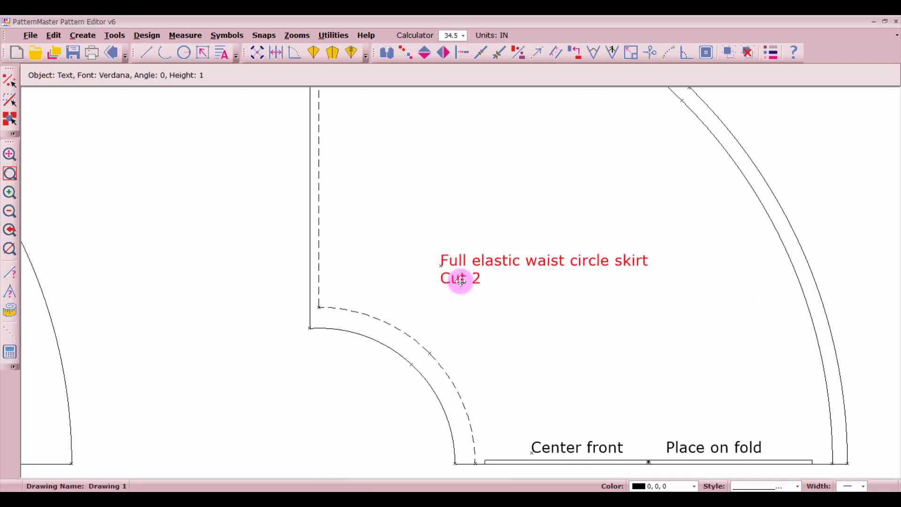
{"action": "scroll", "coordinate": [482, 345], "scroll_direction": "up", "scroll_amount": 3}
{"action": "left_click", "coordinate": [421, 229]}
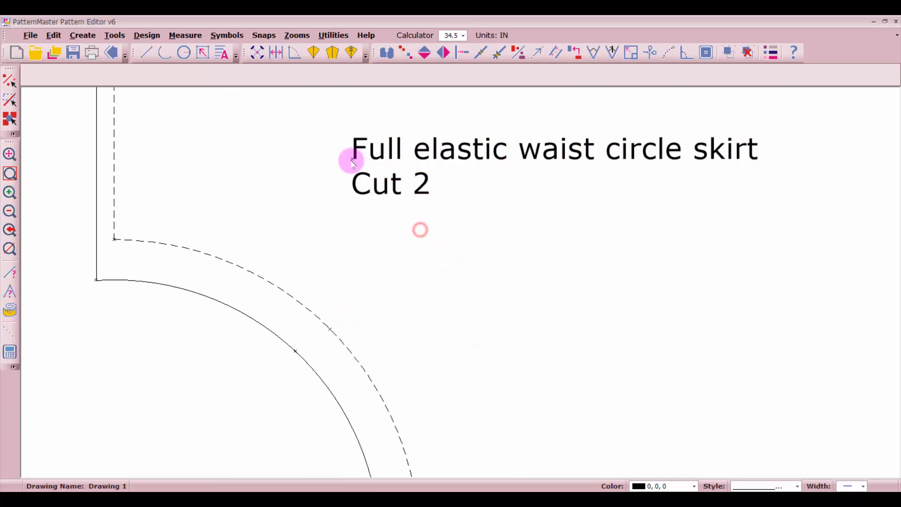
{"action": "scroll", "coordinate": [355, 162], "scroll_direction": "up", "scroll_amount": 2}
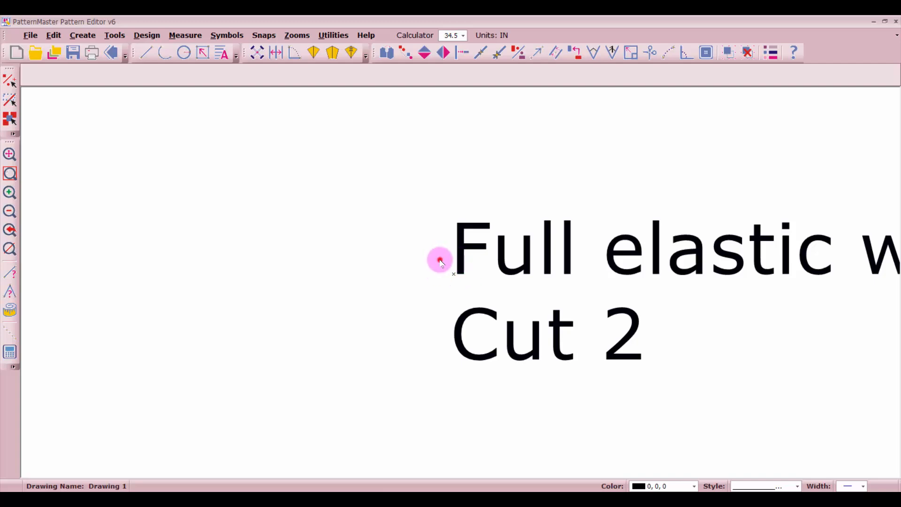
{"action": "left_click_drag", "start_coordinate": [440, 261], "coordinate": [466, 283]}
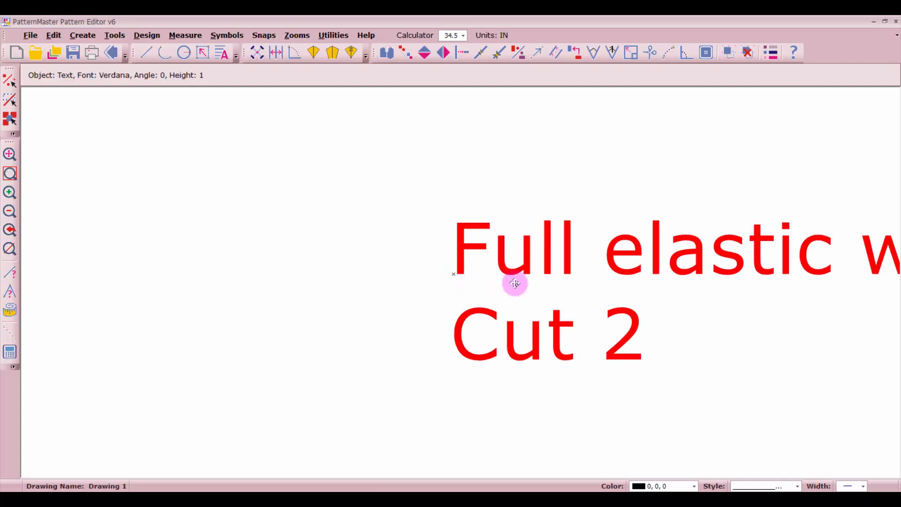
{"action": "scroll", "coordinate": [461, 282], "scroll_direction": "down", "scroll_amount": 3}
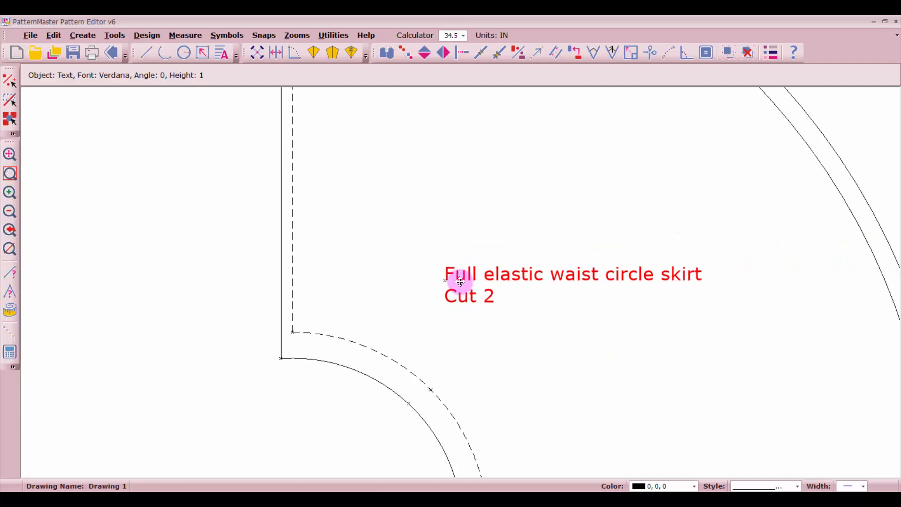
{"action": "double_click", "coordinate": [460, 282]}
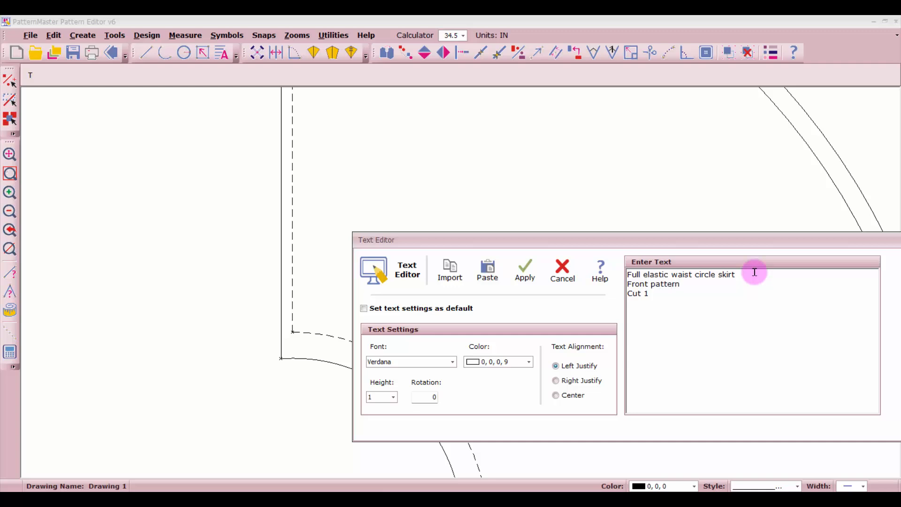
{"action": "left_click", "coordinate": [523, 270]}
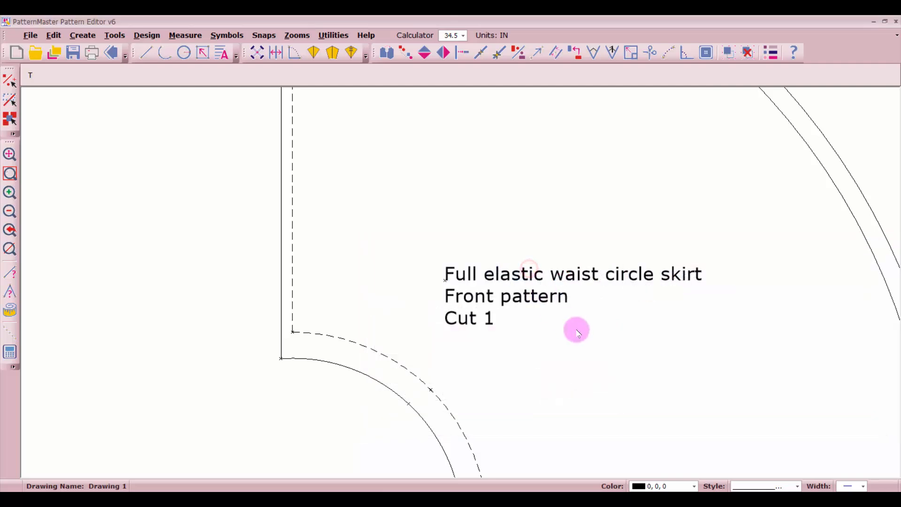
- Change the last line of the front pattern's label to "Cut 1 on fold"
{"action": "left_click_drag", "start_coordinate": [431, 266], "coordinate": [466, 296]}
{"action": "double_click", "coordinate": [466, 296]}
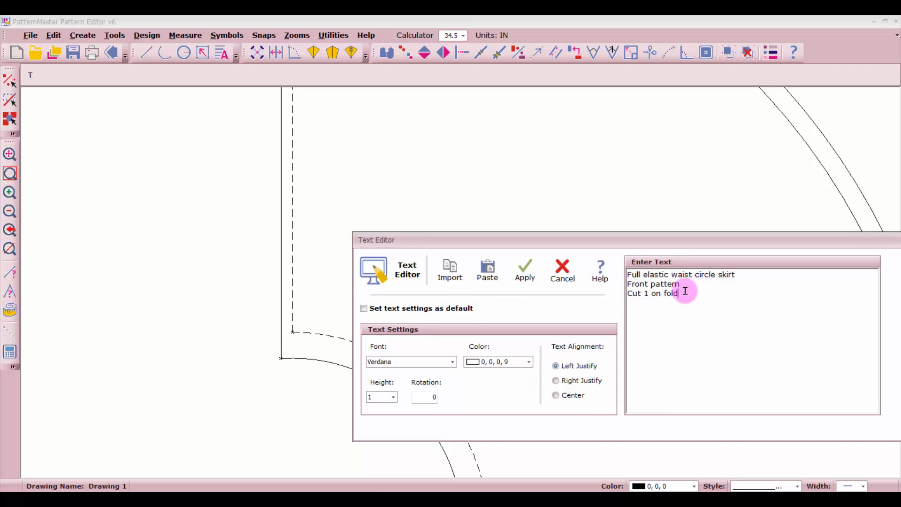
{"action": "left_click", "coordinate": [524, 270]}
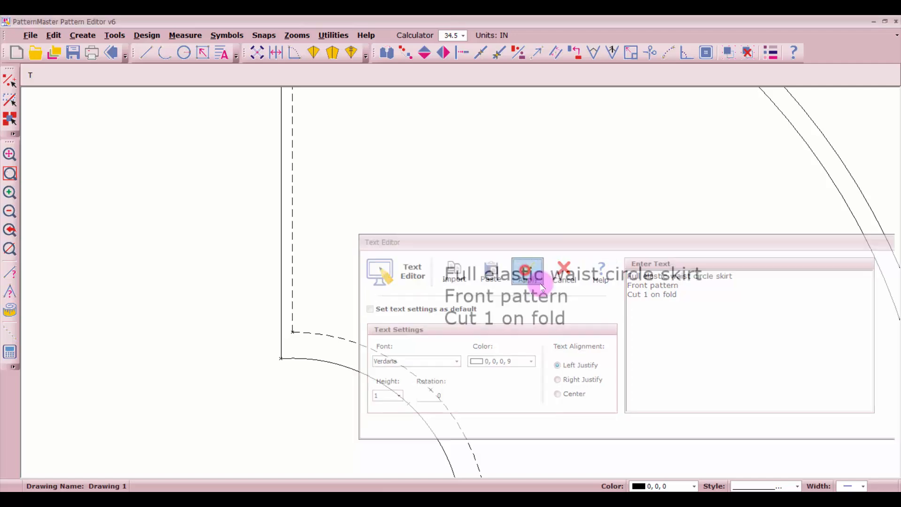
- Insert the line "back pattern" above "Cut 2" in the lower quarter's label
{"action": "scroll", "coordinate": [655, 351], "scroll_direction": "down", "scroll_amount": 5}
{"action": "scroll", "coordinate": [461, 319], "scroll_direction": "down", "scroll_amount": 1}
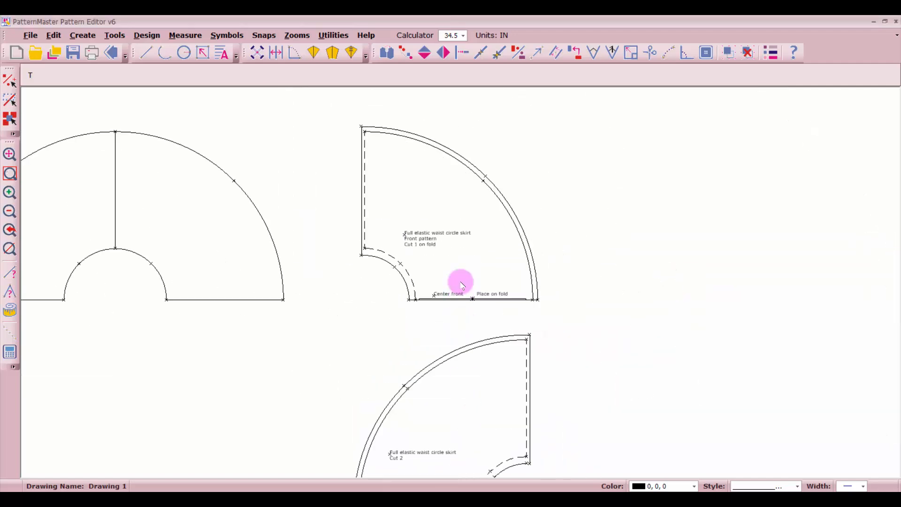
{"action": "scroll", "coordinate": [465, 415], "scroll_direction": "down", "scroll_amount": 1}
{"action": "scroll", "coordinate": [433, 311], "scroll_direction": "up", "scroll_amount": 1}
{"action": "scroll", "coordinate": [460, 282], "scroll_direction": "up", "scroll_amount": 3}
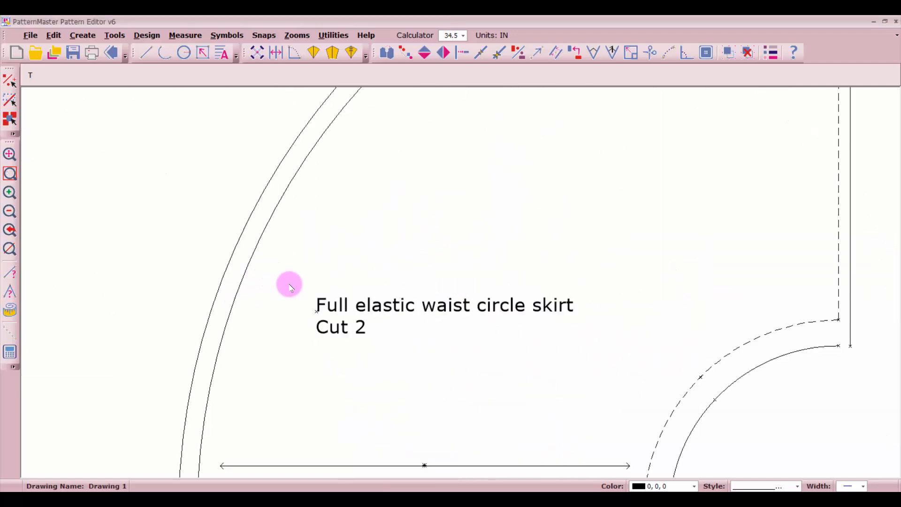
{"action": "left_click_drag", "start_coordinate": [291, 285], "coordinate": [385, 340]}
{"action": "double_click", "coordinate": [385, 340]}
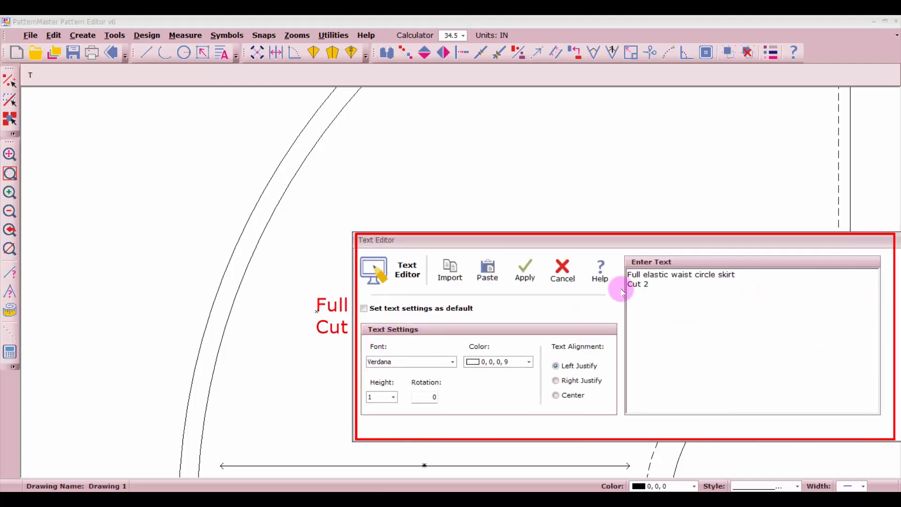
{"action": "left_click", "coordinate": [763, 273]}
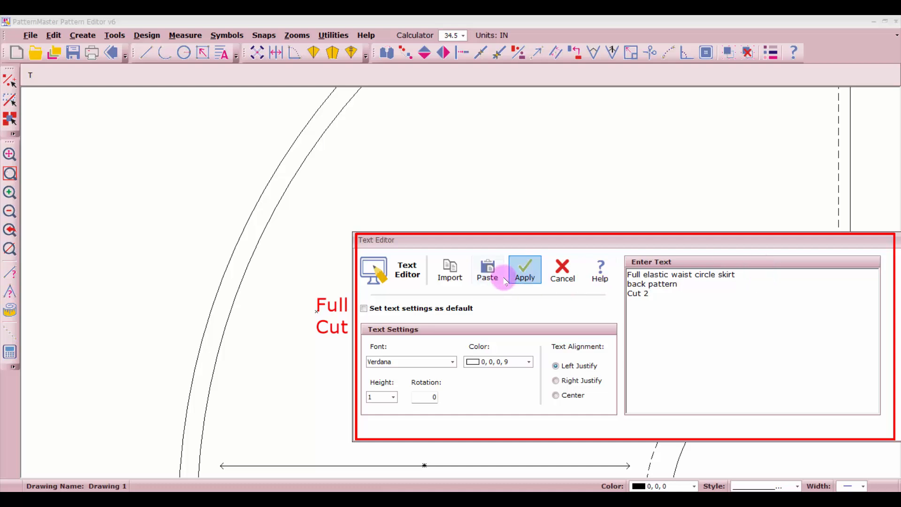
{"action": "left_click", "coordinate": [525, 269]}
{"action": "scroll", "coordinate": [459, 281], "scroll_direction": "down", "scroll_amount": 3}
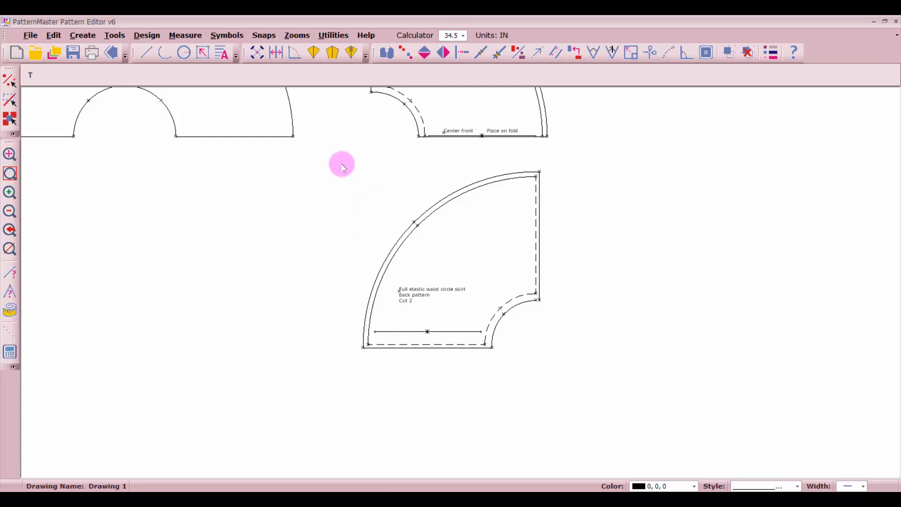
- Group all lines, symbols and text of the back quarter into one object, and those of the front quarter into another
{"action": "left_click_drag", "start_coordinate": [343, 166], "coordinate": [593, 383]}
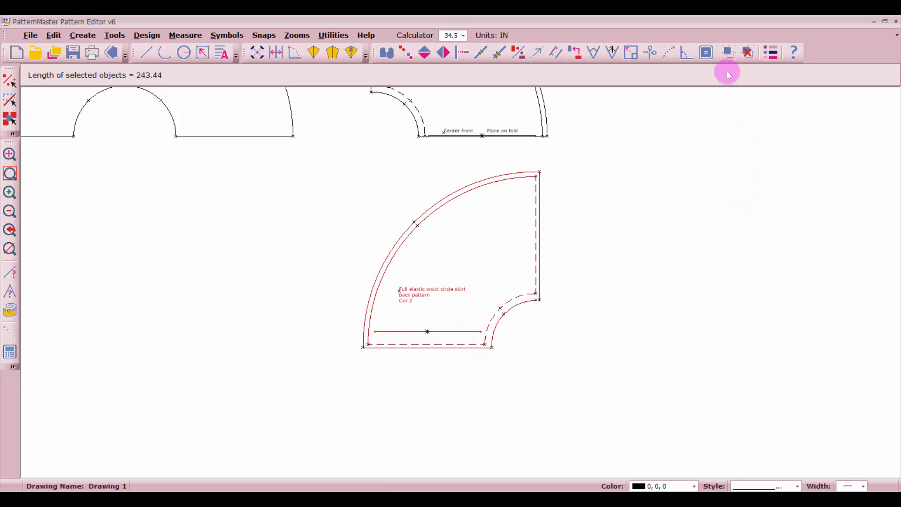
{"action": "left_click", "coordinate": [728, 53]}
{"action": "scroll", "coordinate": [537, 219], "scroll_direction": "down", "scroll_amount": 3}
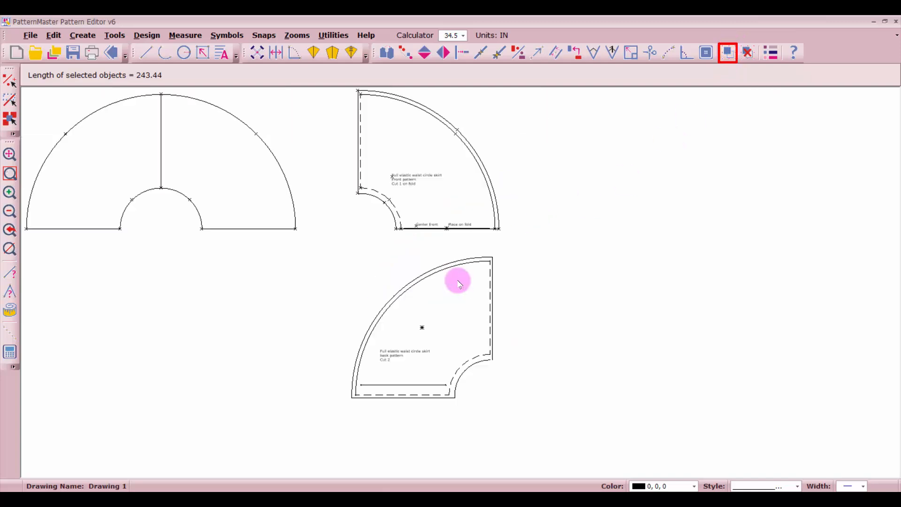
{"action": "left_click_drag", "start_coordinate": [388, 136], "coordinate": [553, 265]}
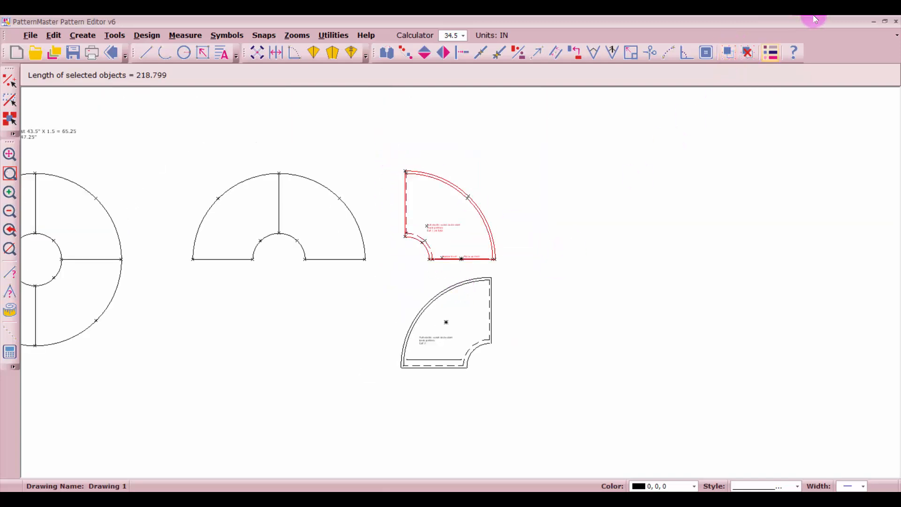
{"action": "left_click", "coordinate": [728, 52]}
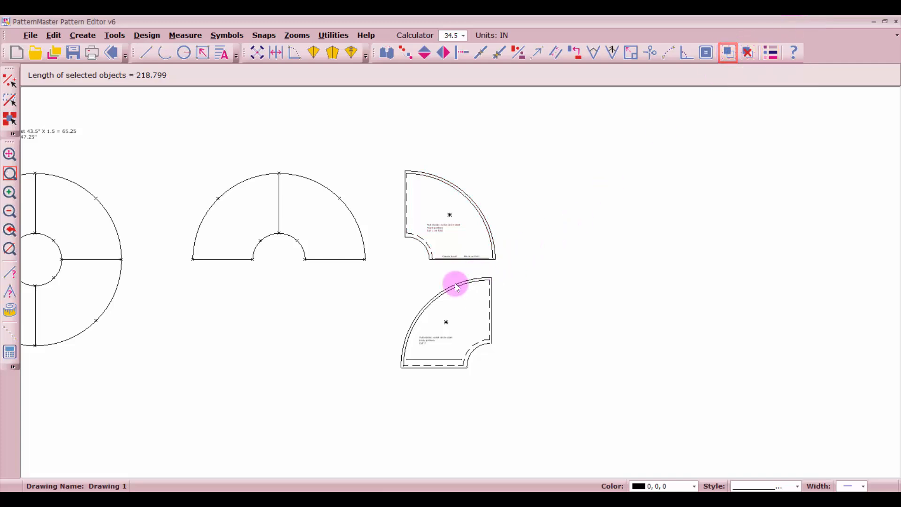
{"action": "left_click", "coordinate": [460, 324]}
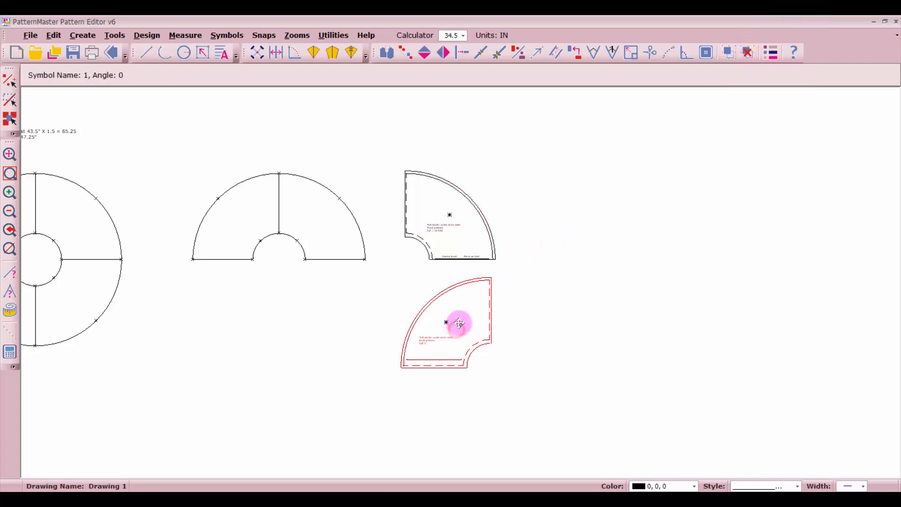
- Move the grouped front pattern further right and place the grouped back pattern beside it on its left
{"action": "left_click", "coordinate": [456, 230]}
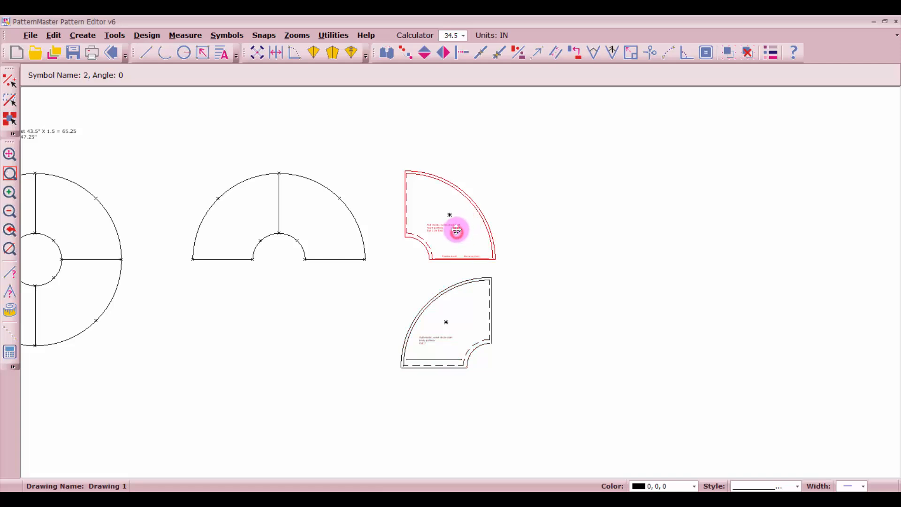
{"action": "left_click", "coordinate": [555, 233]}
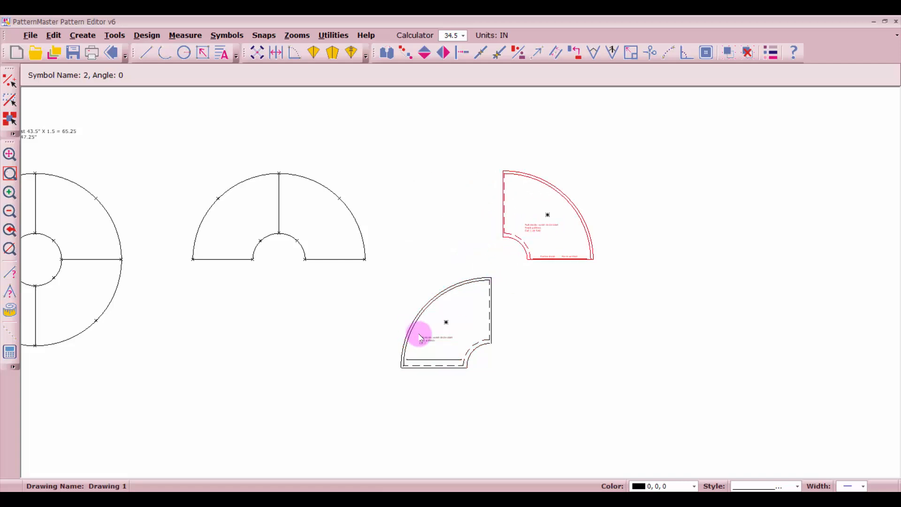
{"action": "left_click", "coordinate": [434, 332]}
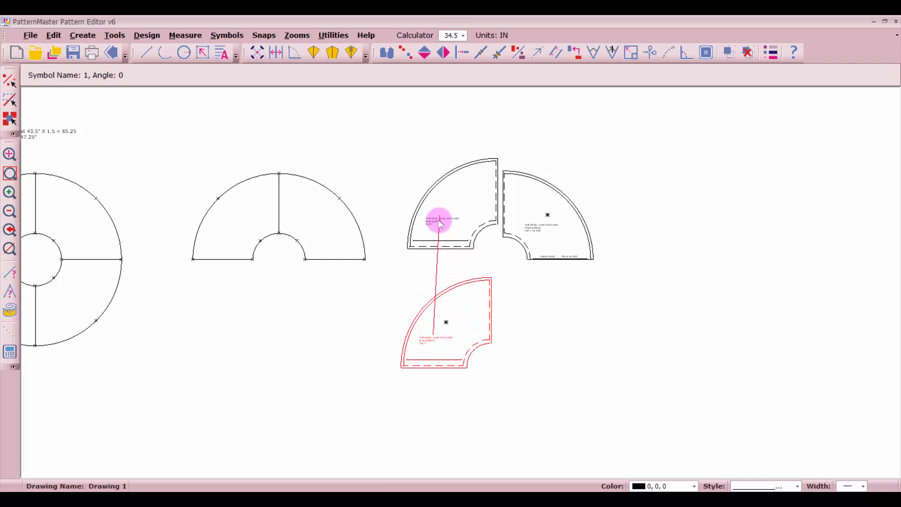
{"action": "left_click", "coordinate": [437, 227]}
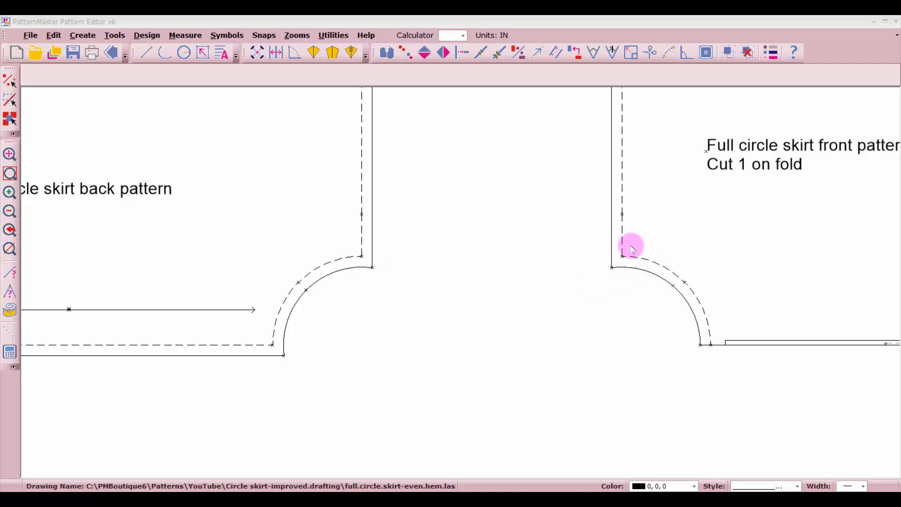
- Offset the dashed waist seam arcs of the back and front patterns 2.5 inches into the skirt to draw the facing edges
{"action": "left_click", "coordinate": [557, 53]}
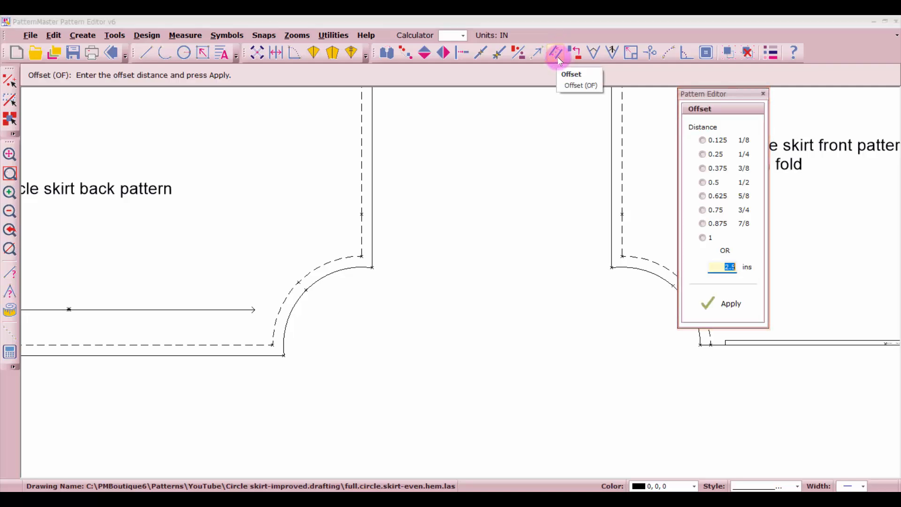
{"action": "type", "text": "2"}
{"action": "key", "text": "Return"}
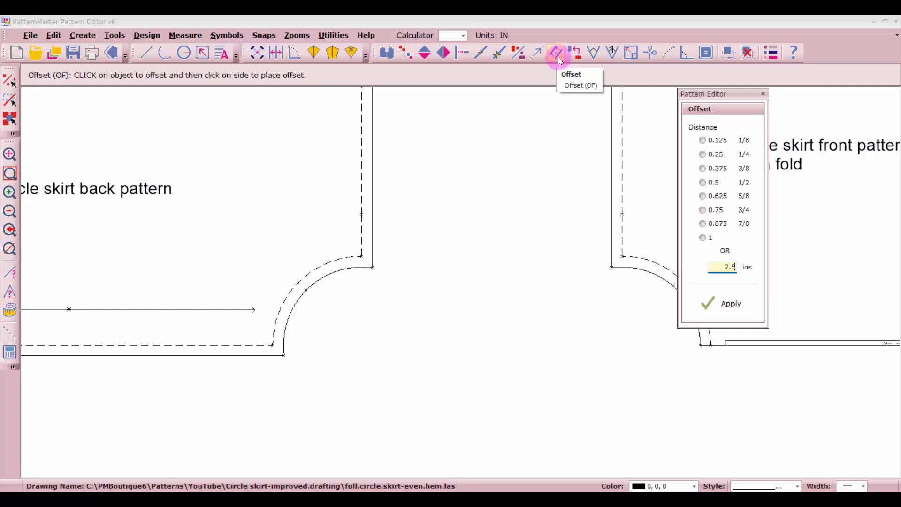
{"action": "left_click", "coordinate": [334, 257]}
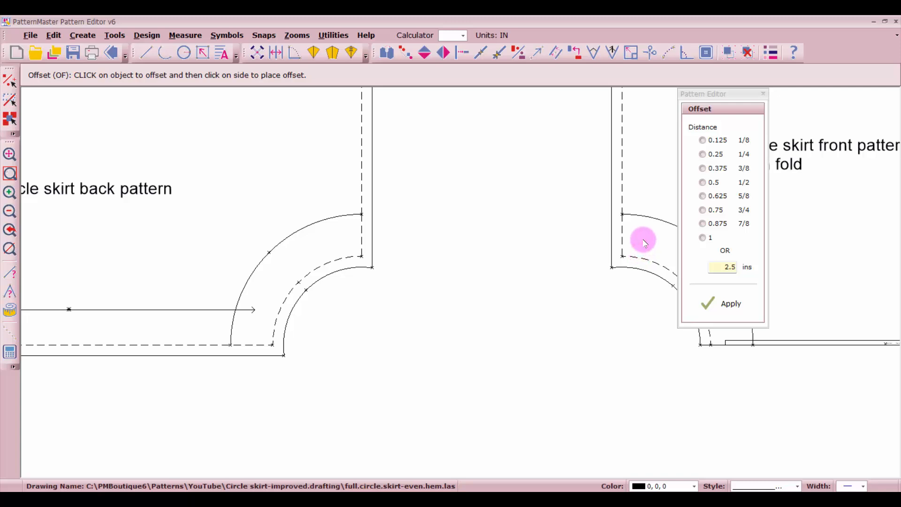
{"action": "left_click", "coordinate": [642, 240]}
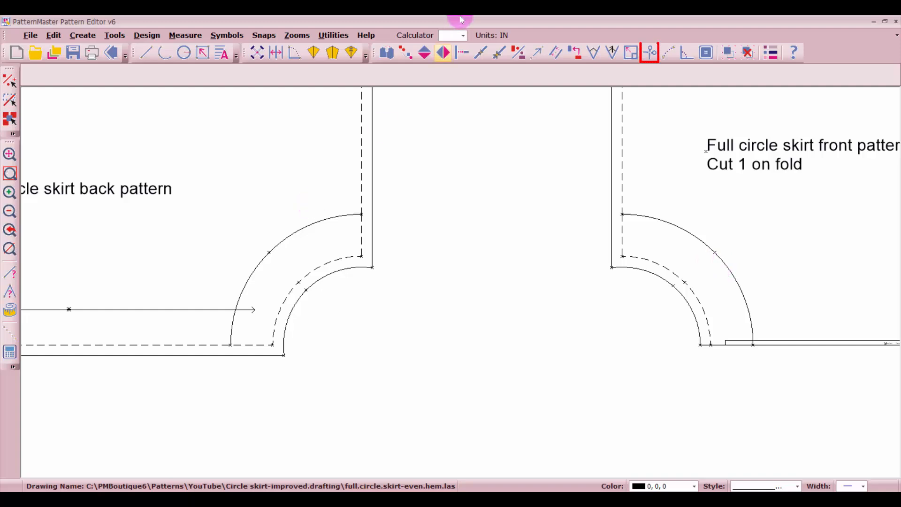
- Break the back pattern's dashed side seam and dashed center seam with Scissors where the 2.5-inch offset arc meets them
{"action": "left_click", "coordinate": [649, 53]}
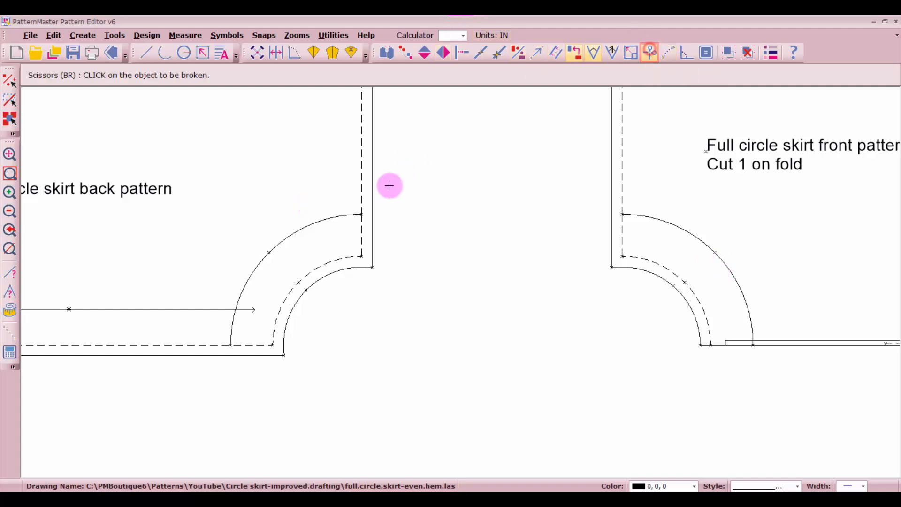
{"action": "left_click", "coordinate": [363, 235]}
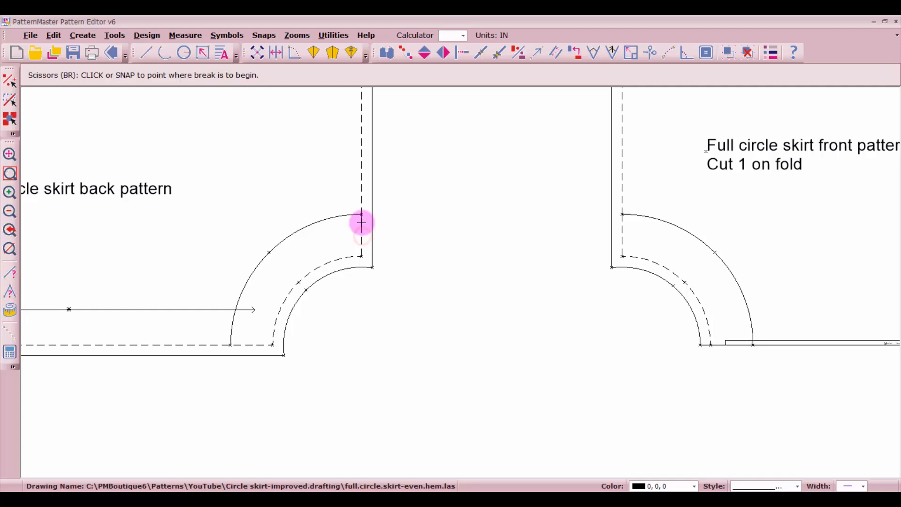
{"action": "left_click", "coordinate": [230, 345]}
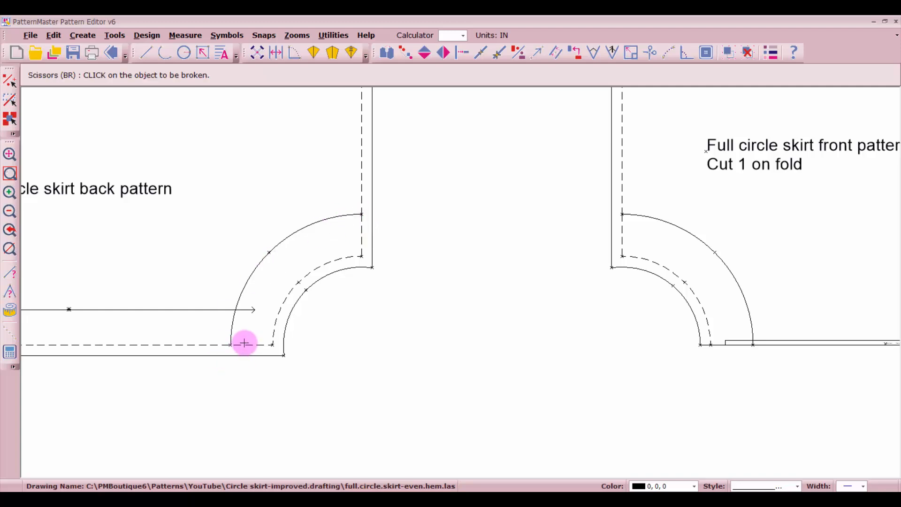
{"action": "left_click", "coordinate": [243, 345]}
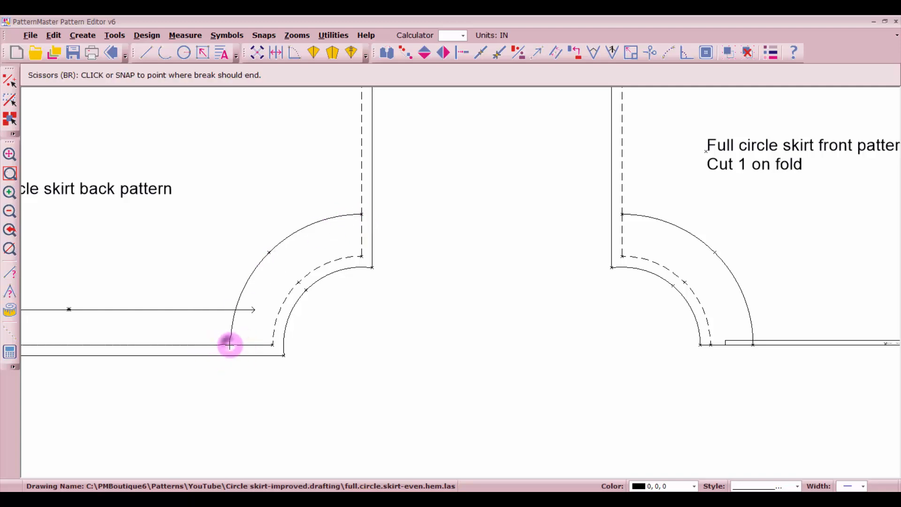
{"action": "left_click", "coordinate": [230, 345]}
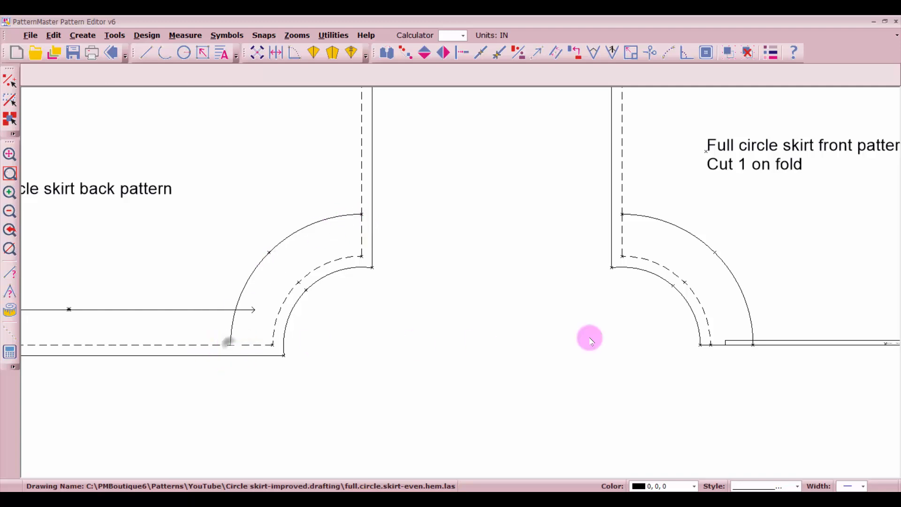
- Break the front pattern's dashed side seam and center fold line with Scissors where the 2.5-inch offset arc meets them
{"action": "left_click", "coordinate": [624, 229]}
{"action": "left_click", "coordinate": [622, 212]}
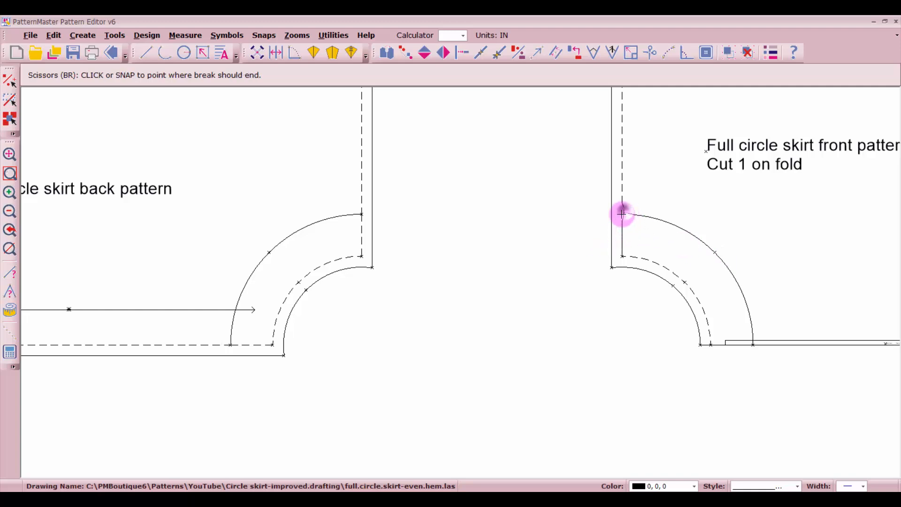
{"action": "left_click", "coordinate": [669, 240]}
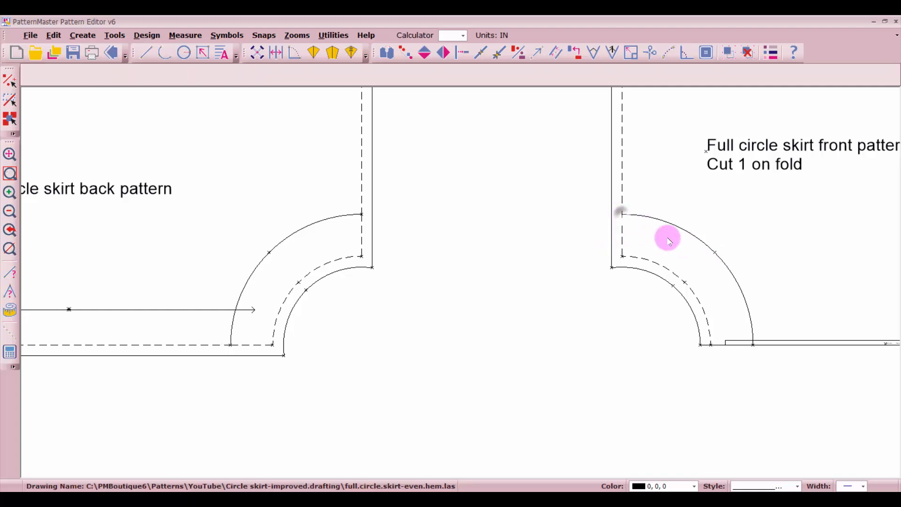
{"action": "left_click", "coordinate": [740, 345]}
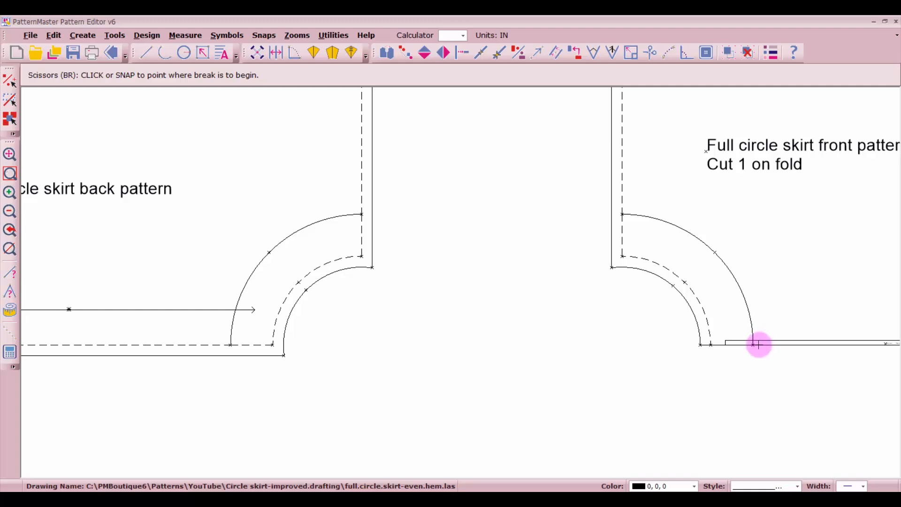
{"action": "left_click", "coordinate": [753, 345]}
{"action": "left_click", "coordinate": [753, 346]}
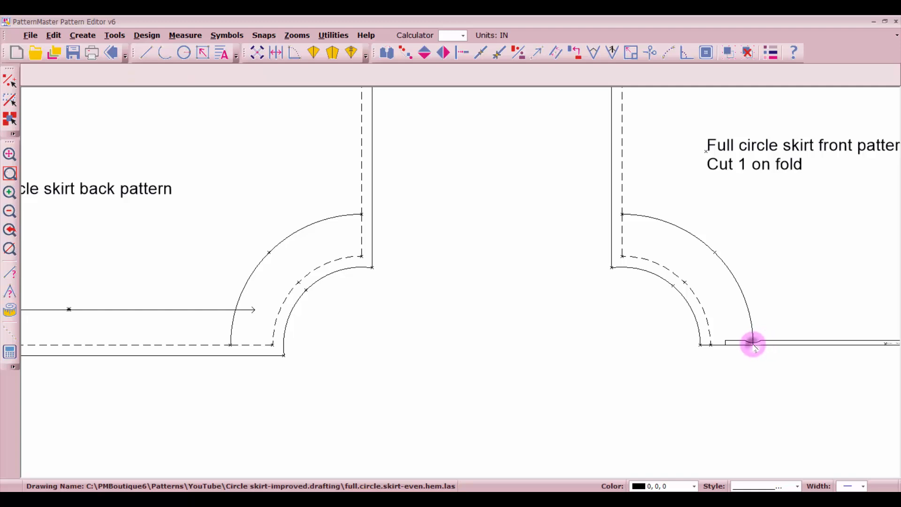
- Copy the facing outlines of the back and front patterns together into the empty space below the skirt patterns
{"action": "left_click_drag", "start_coordinate": [209, 189], "coordinate": [444, 367]}
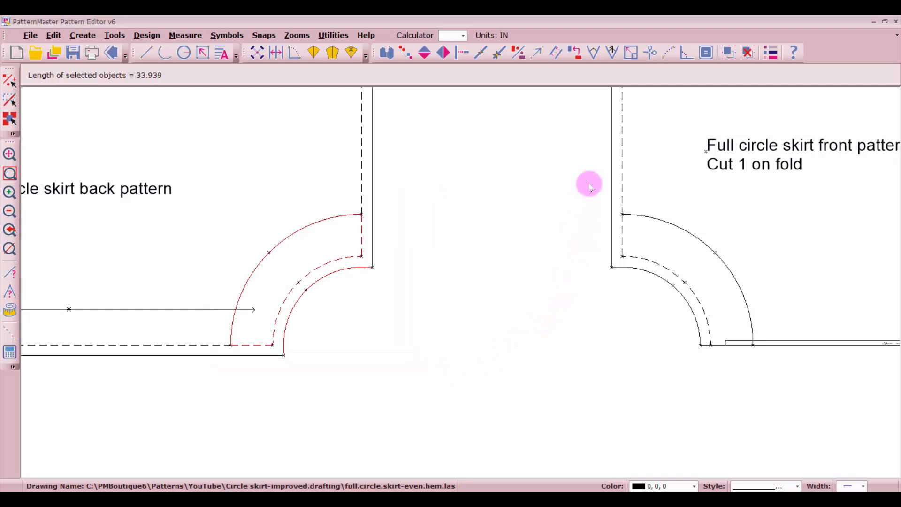
{"action": "left_click_drag", "start_coordinate": [590, 183], "coordinate": [799, 397]}
{"action": "scroll", "coordinate": [459, 282], "scroll_direction": "down", "scroll_amount": 3}
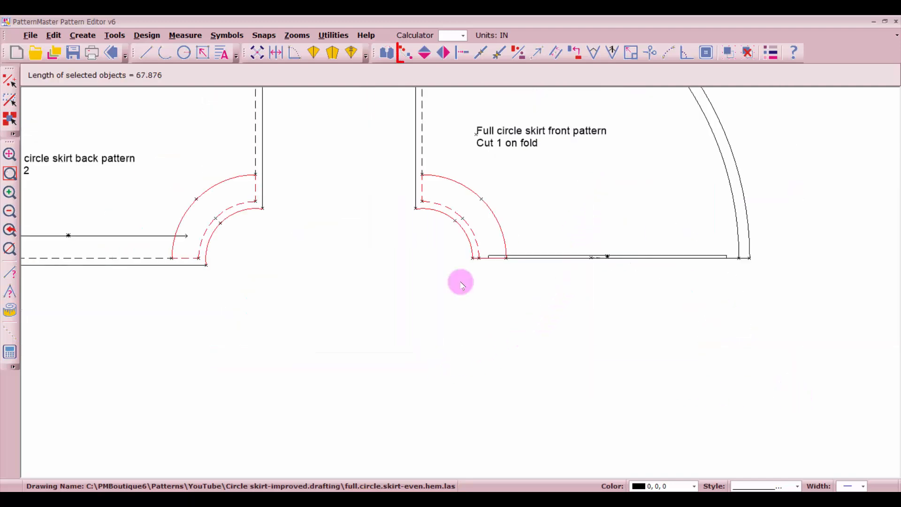
{"action": "left_click", "coordinate": [406, 53]}
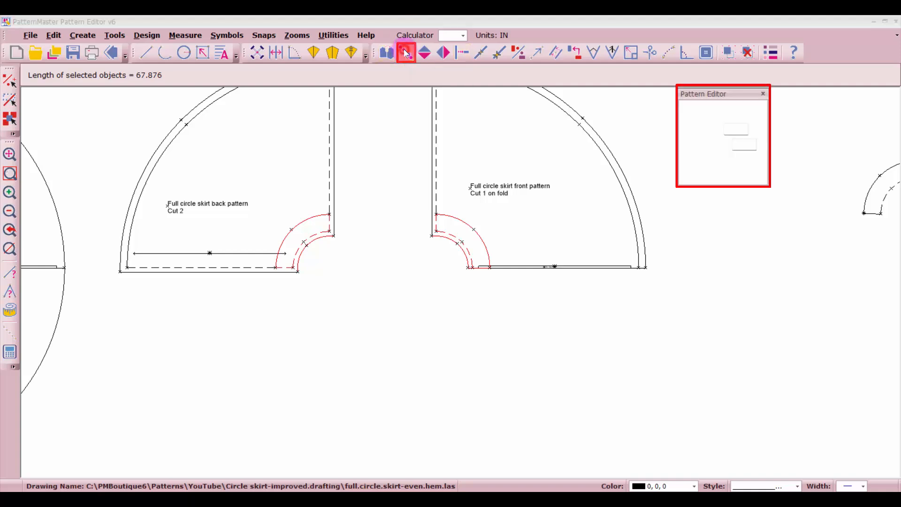
{"action": "left_click", "coordinate": [736, 161]}
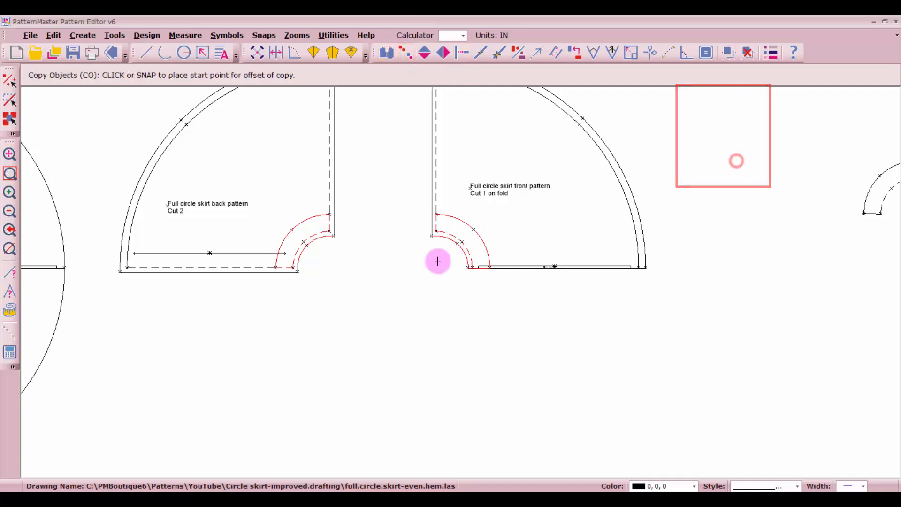
{"action": "left_click", "coordinate": [459, 239]}
{"action": "left_click", "coordinate": [468, 357]}
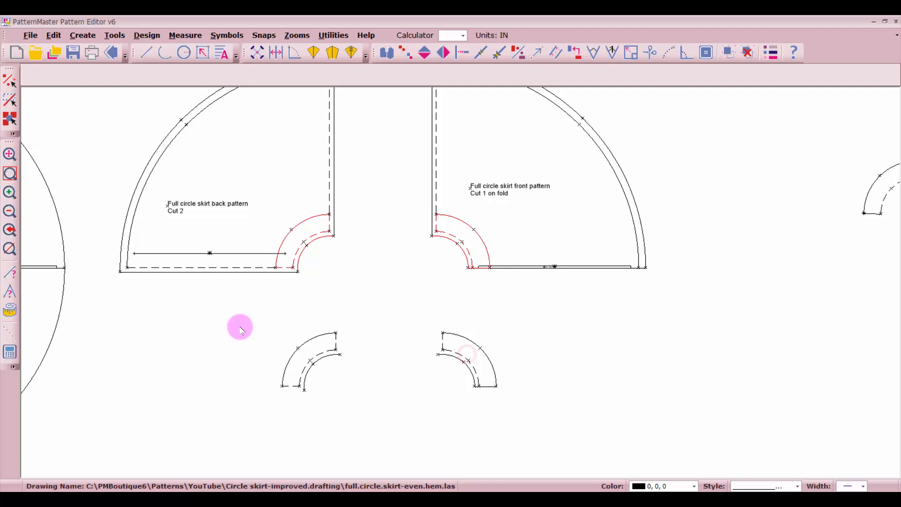
- Move the copied back facing sideways so it sits close beside the copied front facing
{"action": "left_click_drag", "start_coordinate": [244, 322], "coordinate": [373, 419]}
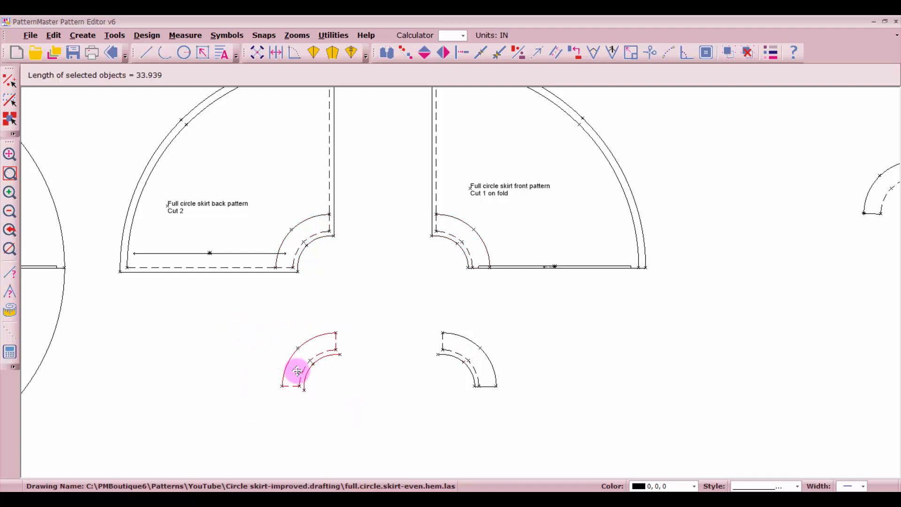
{"action": "left_click_drag", "start_coordinate": [297, 371], "coordinate": [386, 371]}
{"action": "scroll", "coordinate": [407, 393], "scroll_direction": "up", "scroll_amount": 3}
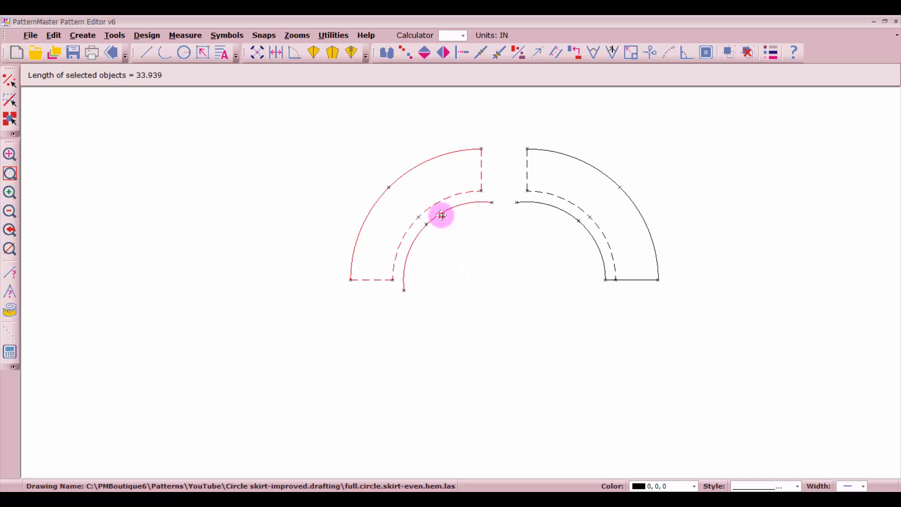
- Delete both facings' solid inner waist arcs and shorten the front facing's fold line to the dashed waist seam with Intersect
{"action": "left_click", "coordinate": [442, 216]}
{"action": "left_click", "coordinate": [580, 224]}
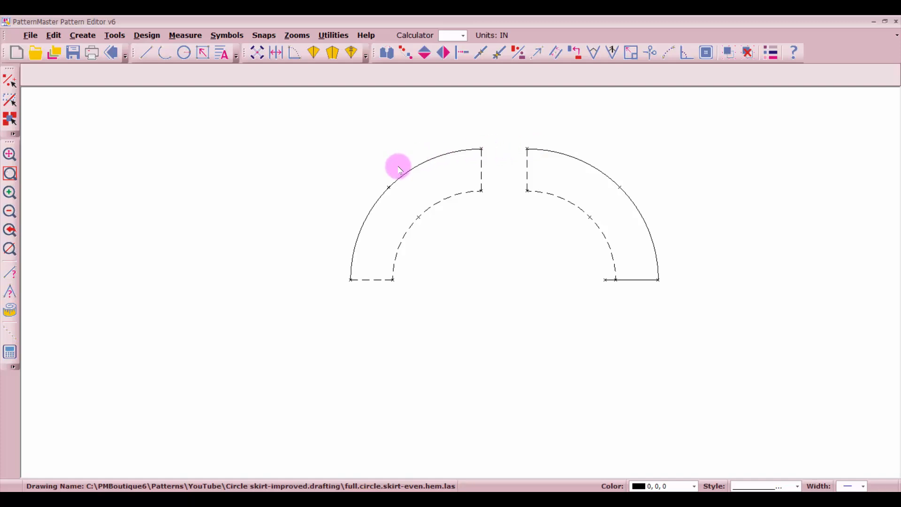
{"action": "left_click", "coordinate": [465, 54]}
{"action": "left_click", "coordinate": [636, 279]}
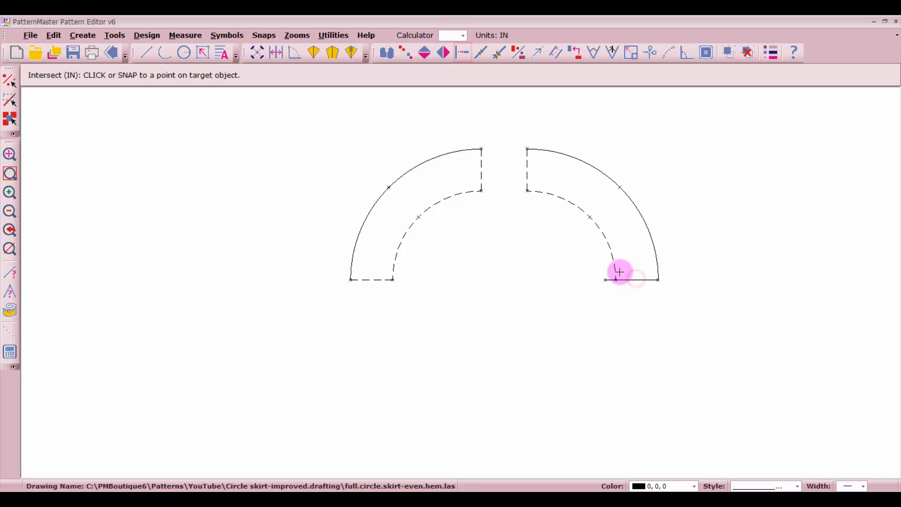
{"action": "left_click", "coordinate": [614, 269]}
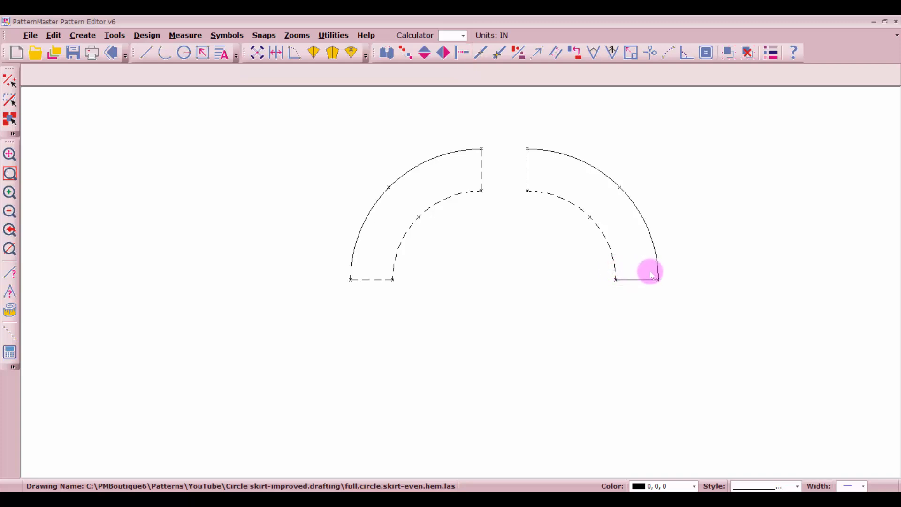
- Locate a single point 0.125 inches from the side seam end on the outer arc of each facing
{"action": "scroll", "coordinate": [659, 274], "scroll_direction": "up", "scroll_amount": 2}
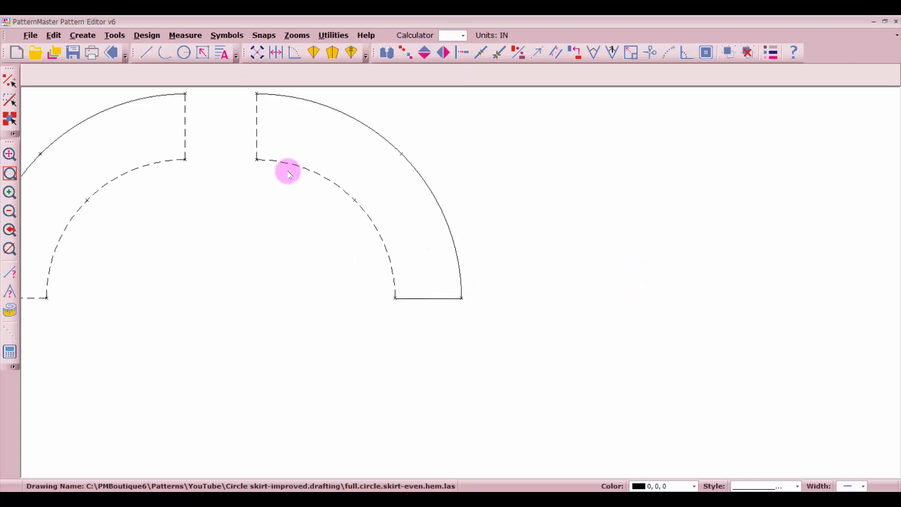
{"action": "scroll", "coordinate": [267, 147], "scroll_direction": "down", "scroll_amount": 1}
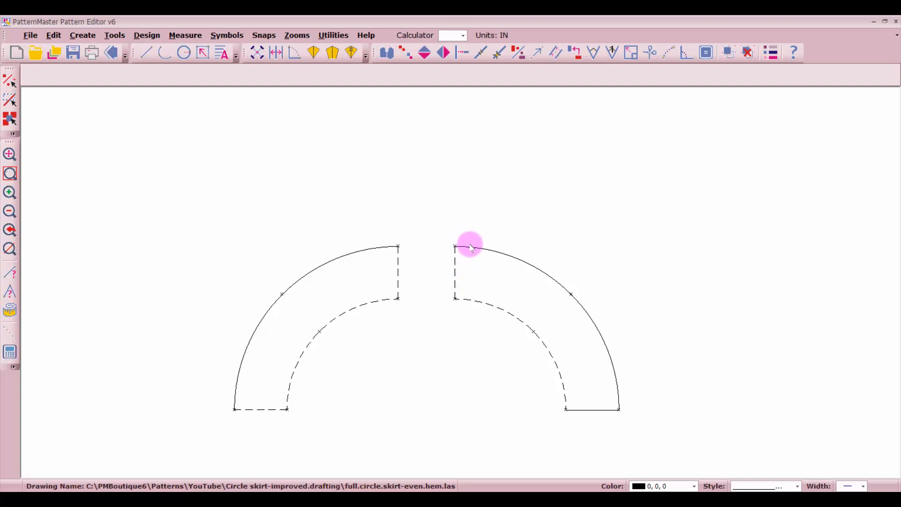
{"action": "left_click", "coordinate": [472, 248]}
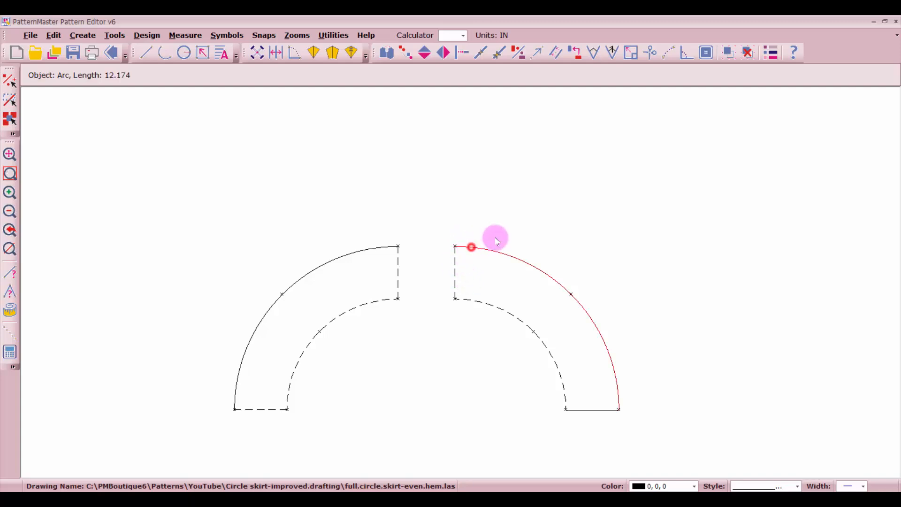
{"action": "left_click", "coordinate": [499, 54]}
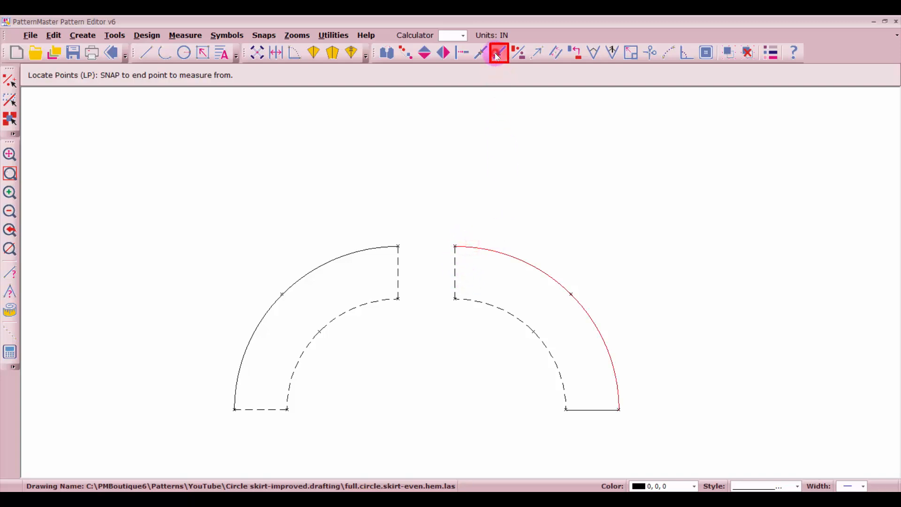
{"action": "left_click", "coordinate": [455, 244]}
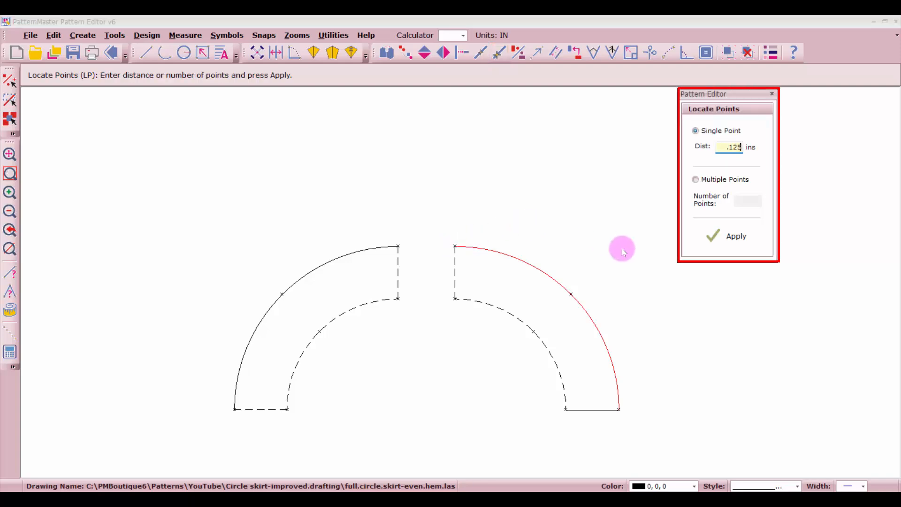
{"action": "left_click", "coordinate": [738, 236]}
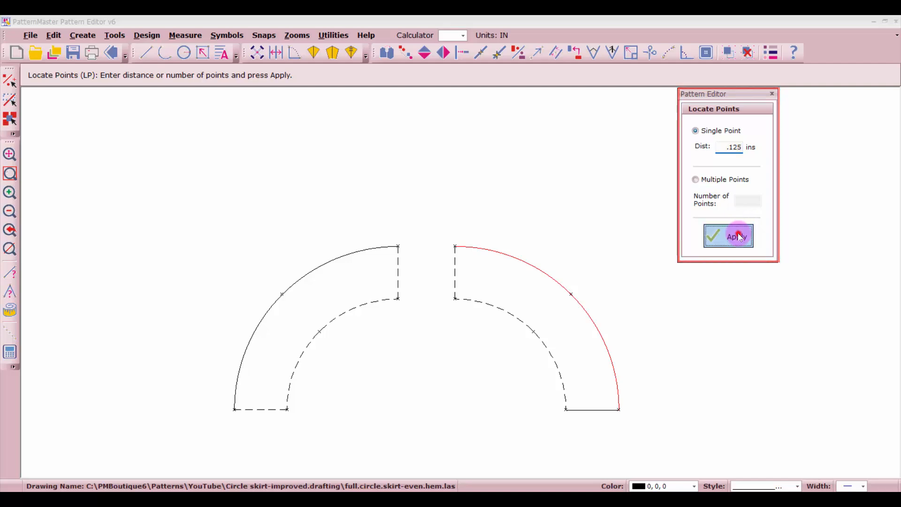
{"action": "left_click", "coordinate": [387, 247]}
{"action": "left_click", "coordinate": [397, 244]}
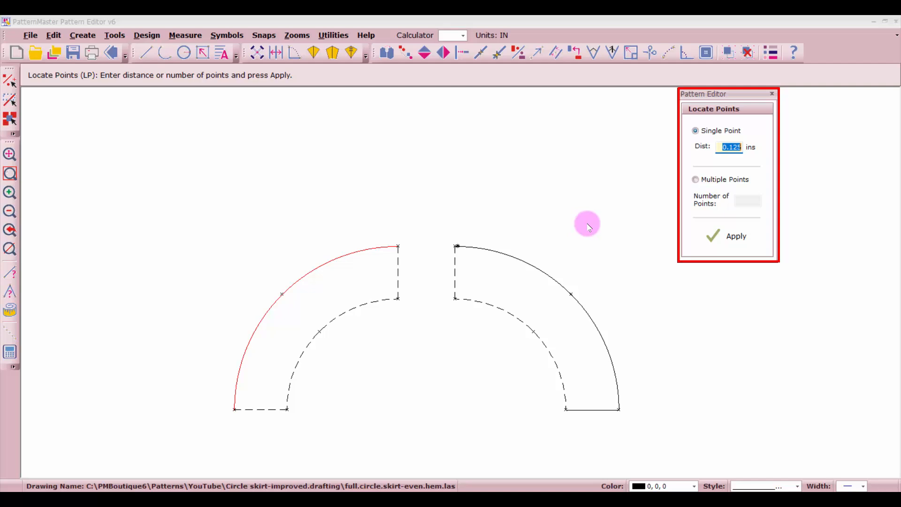
{"action": "left_click", "coordinate": [730, 240]}
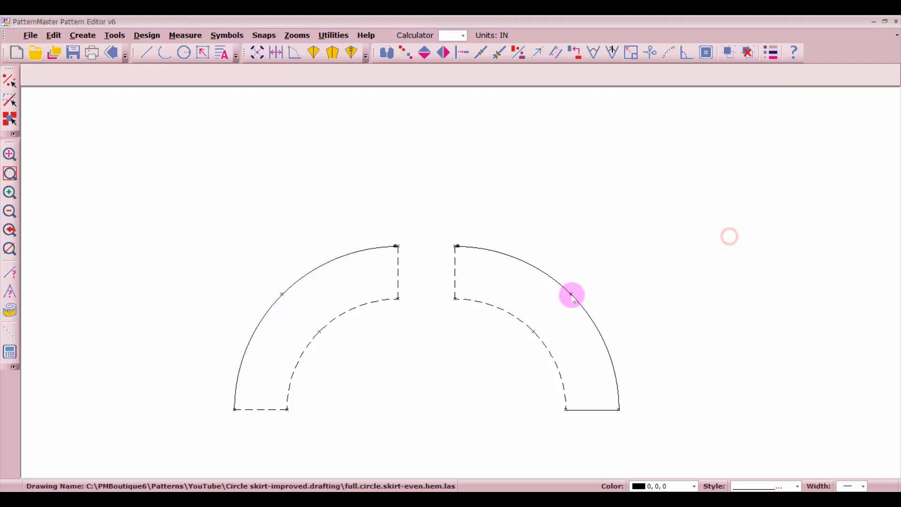
- Delete the dashed side seam lines of the front and back facings
{"action": "scroll", "coordinate": [460, 291], "scroll_direction": "up", "scroll_amount": 3}
{"action": "left_click", "coordinate": [457, 158]}
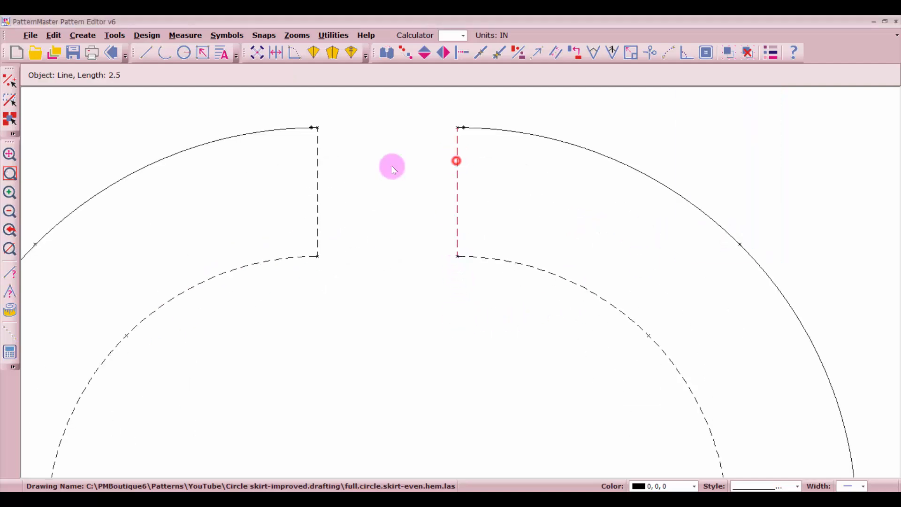
{"action": "left_click", "coordinate": [323, 191]}
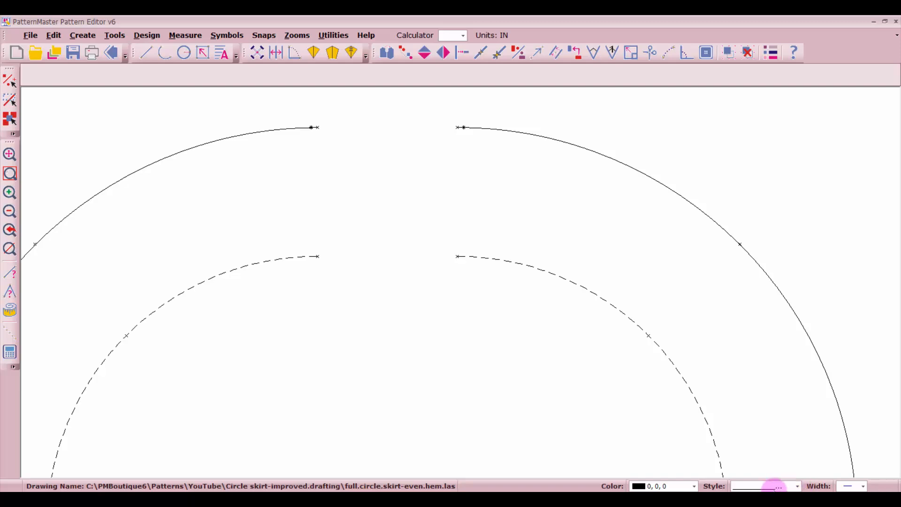
- Draw new dashed side seams on both facings from the waist seam ends to the located points on the outer arcs
{"action": "left_click", "coordinate": [798, 486]}
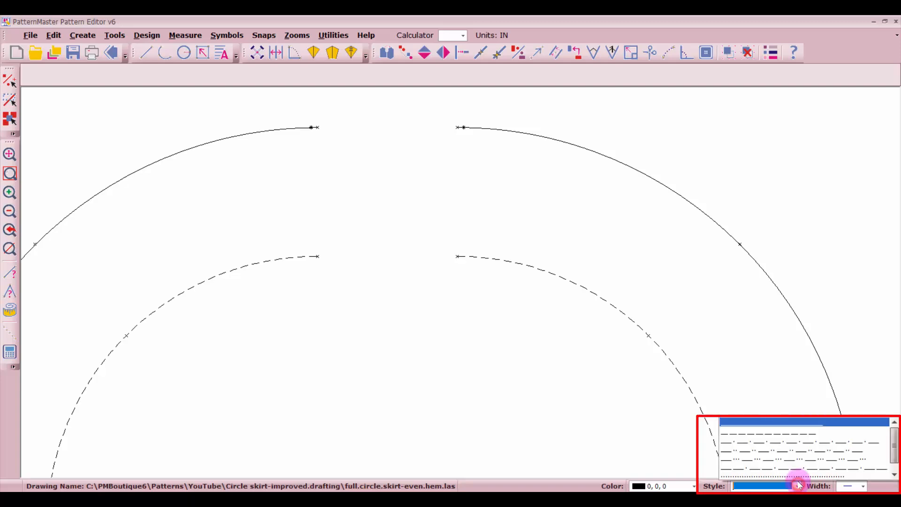
{"action": "left_click", "coordinate": [793, 431]}
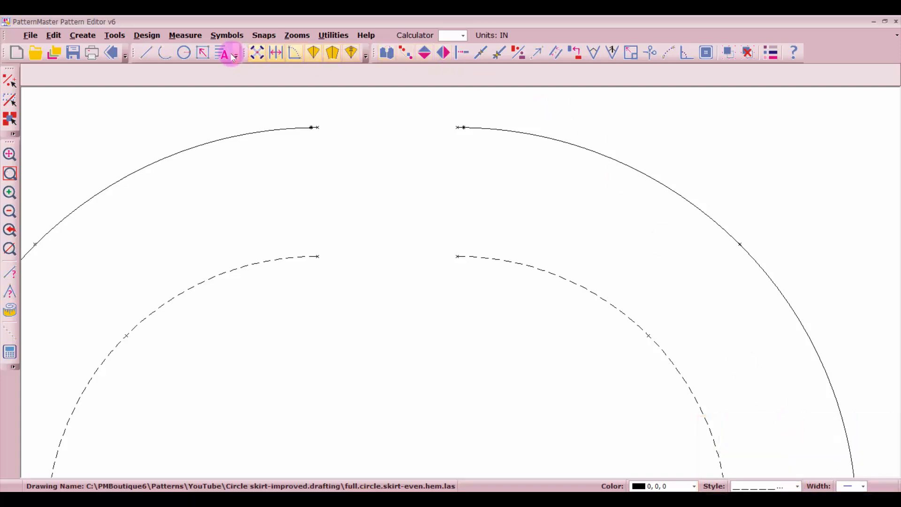
{"action": "left_click", "coordinate": [142, 55]}
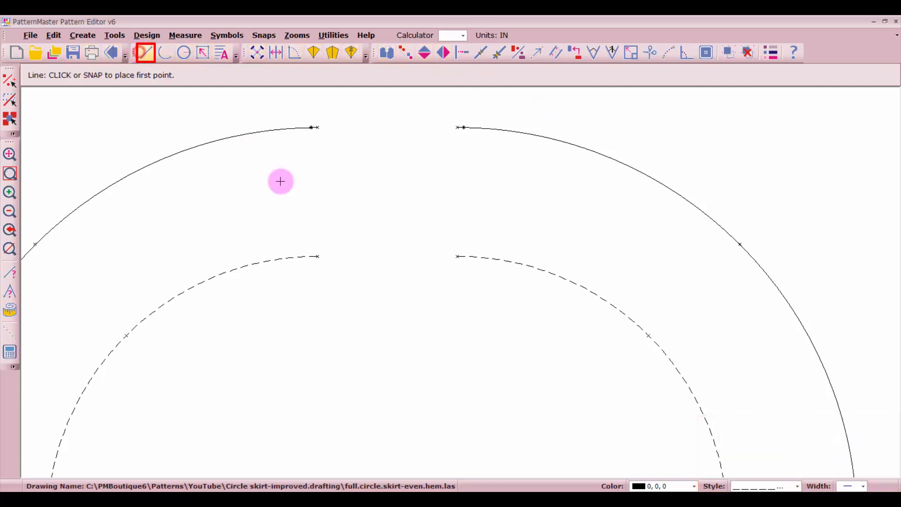
{"action": "left_click", "coordinate": [317, 257]}
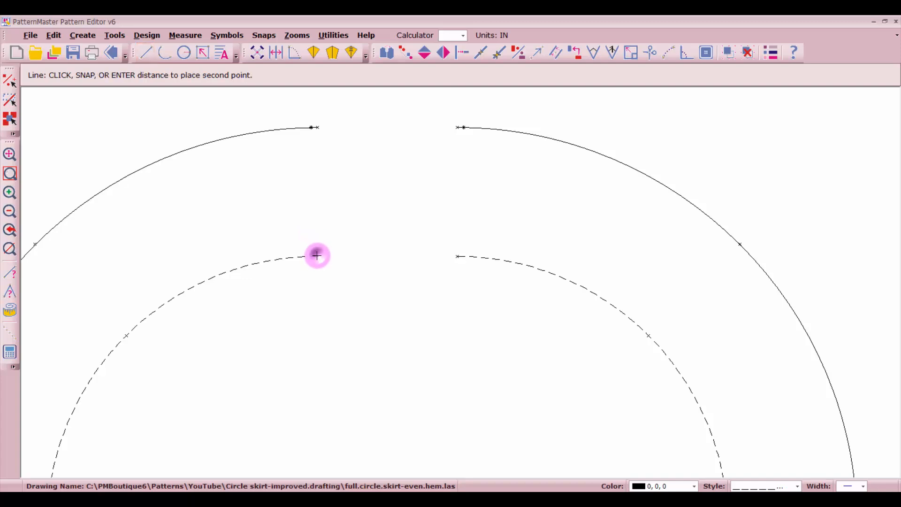
{"action": "left_click", "coordinate": [311, 128]}
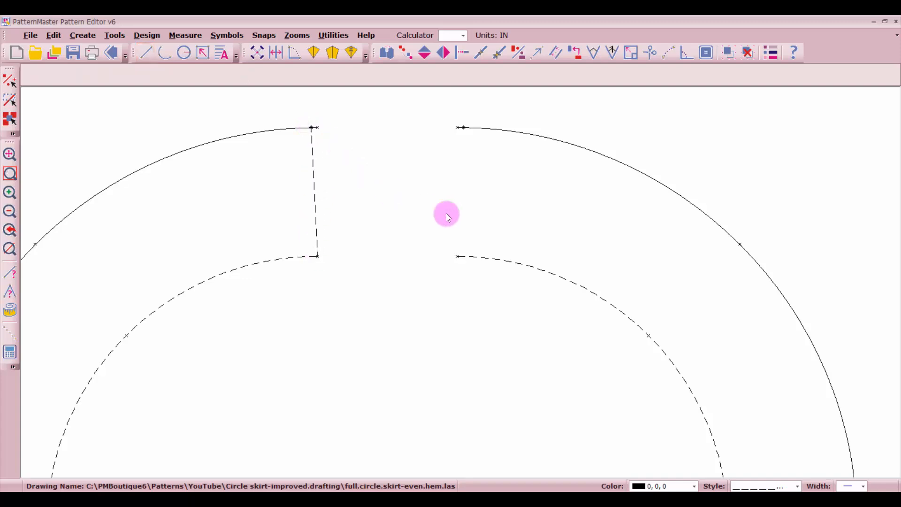
{"action": "left_click", "coordinate": [459, 256]}
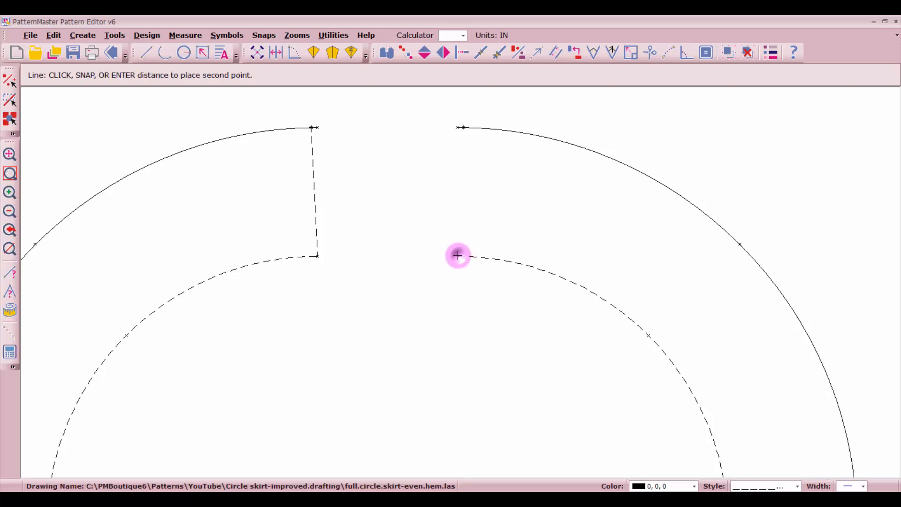
{"action": "left_click", "coordinate": [464, 127]}
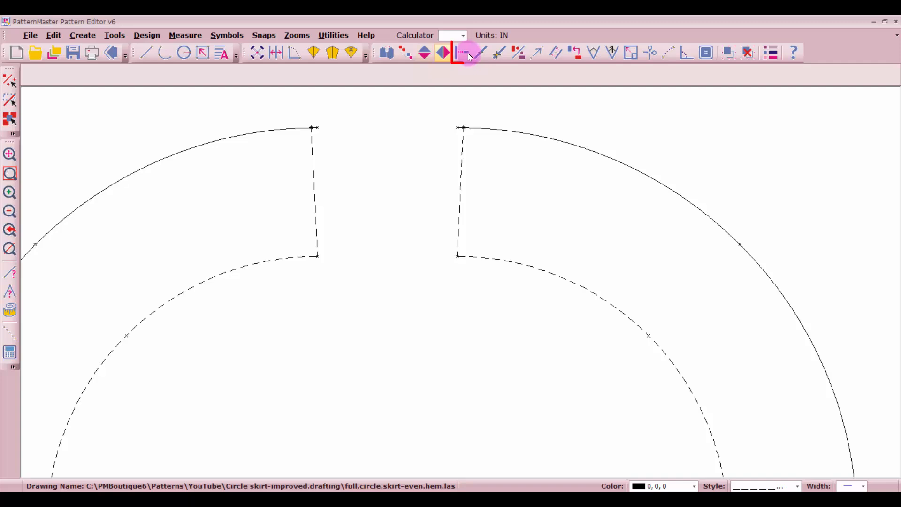
- Shorten the outer arcs of the front and back facings to their new dashed side seams with Intersect
{"action": "left_click", "coordinate": [460, 52]}
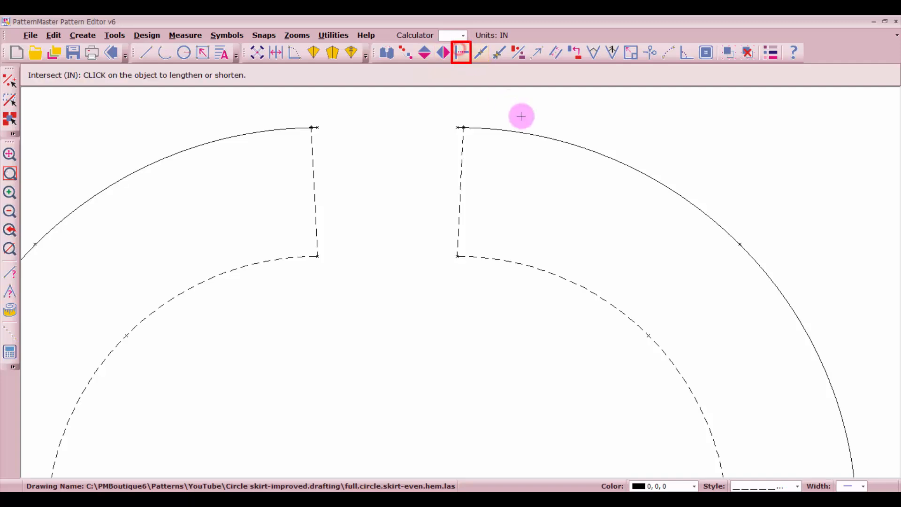
{"action": "left_click", "coordinate": [537, 135]}
{"action": "left_click", "coordinate": [462, 150]}
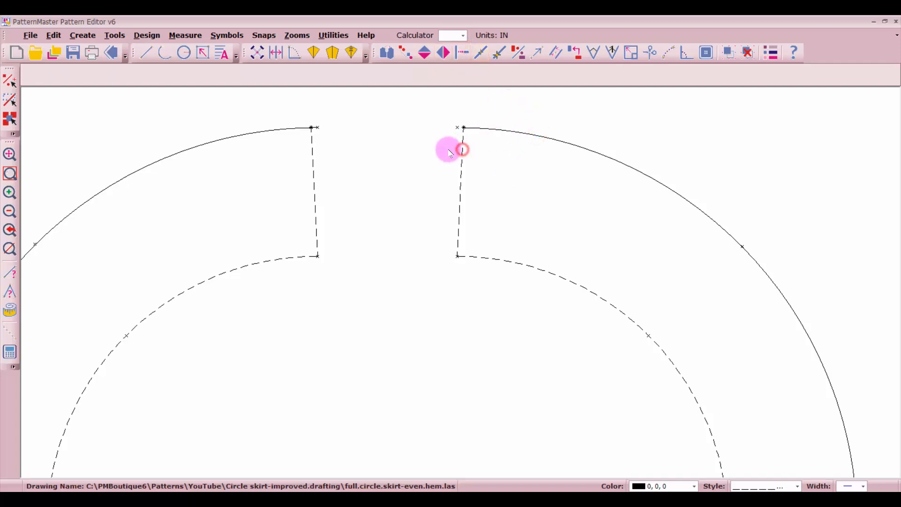
{"action": "left_click", "coordinate": [258, 132]}
{"action": "left_click", "coordinate": [313, 141]}
{"action": "scroll", "coordinate": [443, 222], "scroll_direction": "up", "scroll_amount": 3}
- Add the text "Side seam" with height .5 and rotation 90 beside the side seam of the left facing
{"action": "scroll", "coordinate": [456, 280], "scroll_direction": "down", "scroll_amount": 5}
{"action": "scroll", "coordinate": [464, 300], "scroll_direction": "down", "scroll_amount": 1}
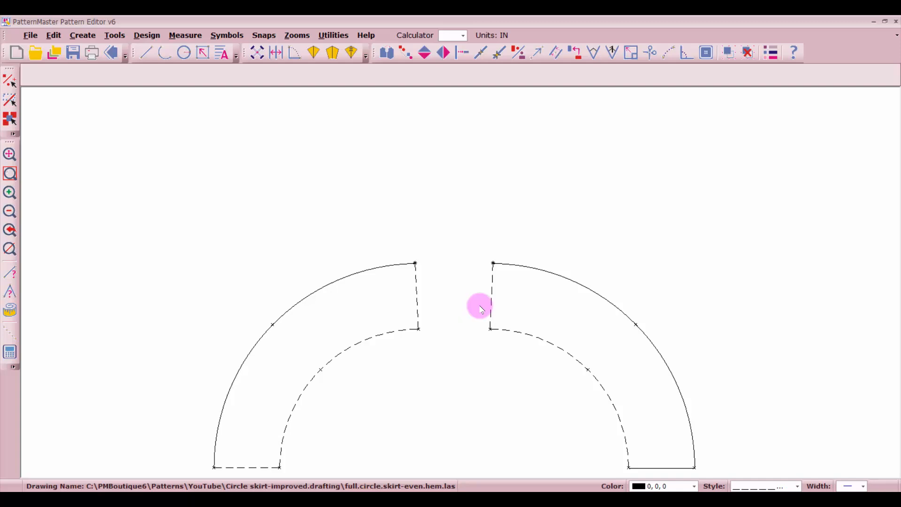
{"action": "left_click", "coordinate": [558, 53]}
{"action": "key", "text": "e"}
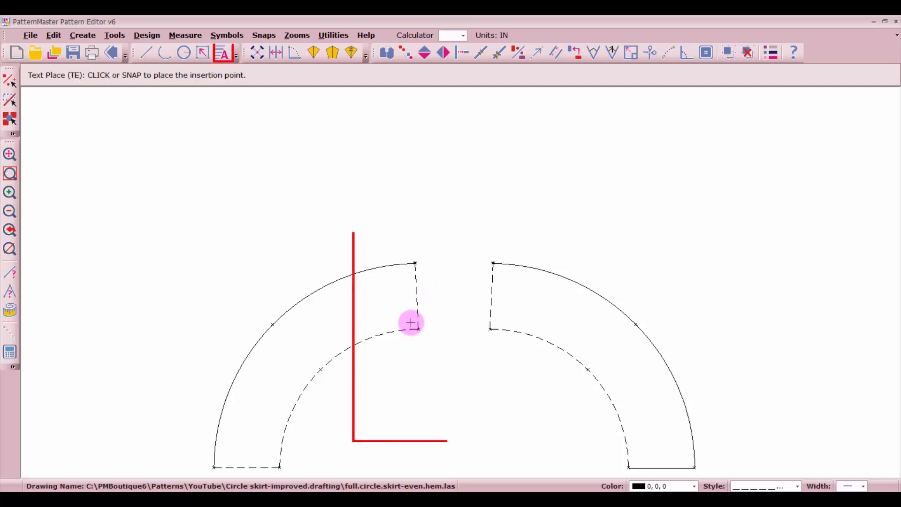
{"action": "left_click", "coordinate": [411, 323]}
{"action": "double_click", "coordinate": [379, 396]}
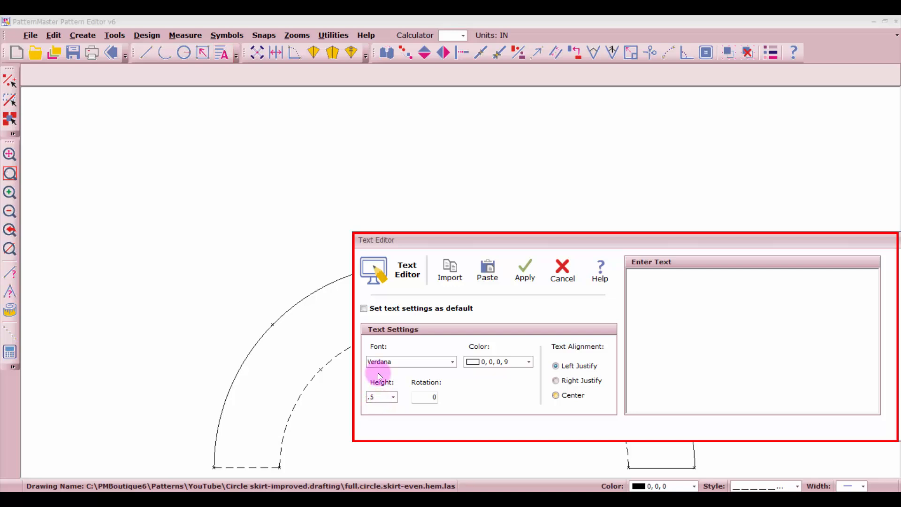
{"action": "left_click", "coordinate": [662, 307]}
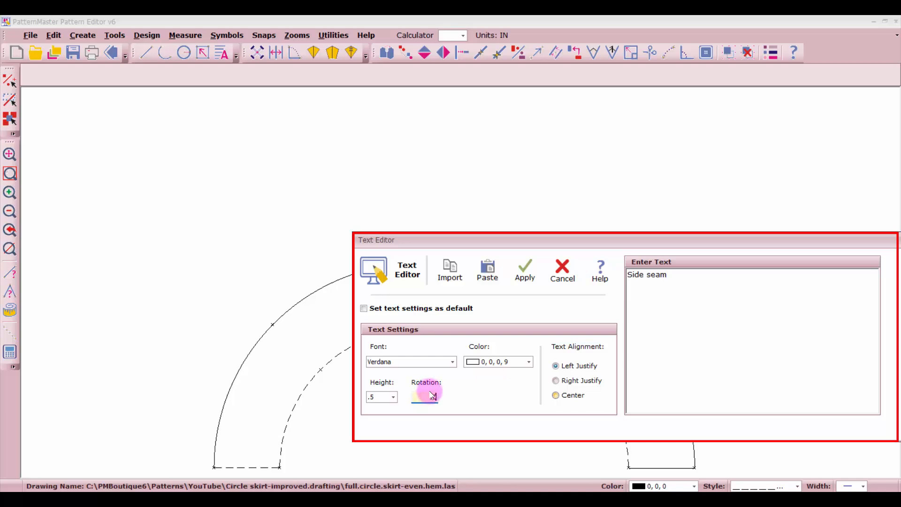
{"action": "type", "text": "90"}
{"action": "left_click", "coordinate": [526, 270]}
- Set the height of the "Side seam" text to .15 and move the text up to mid-seam on the left facing
{"action": "left_click", "coordinate": [419, 329]}
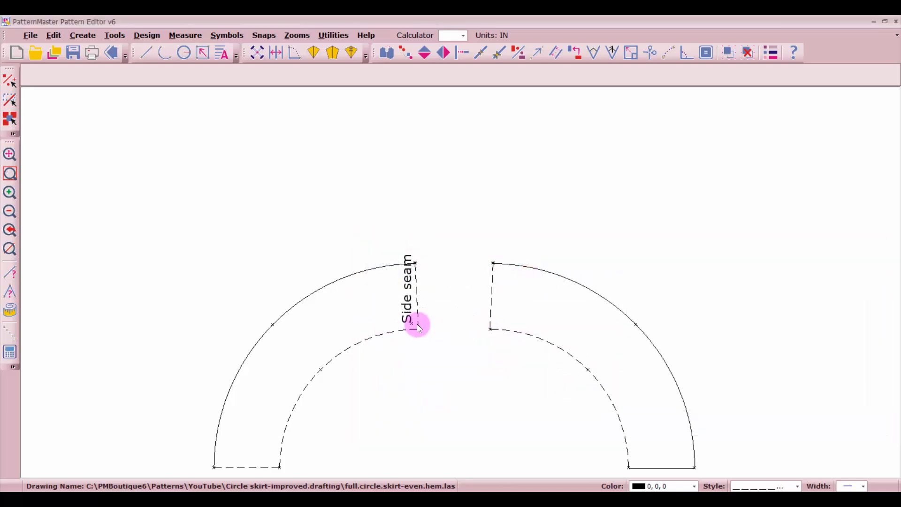
{"action": "left_click", "coordinate": [402, 314]}
{"action": "left_click", "coordinate": [418, 319]}
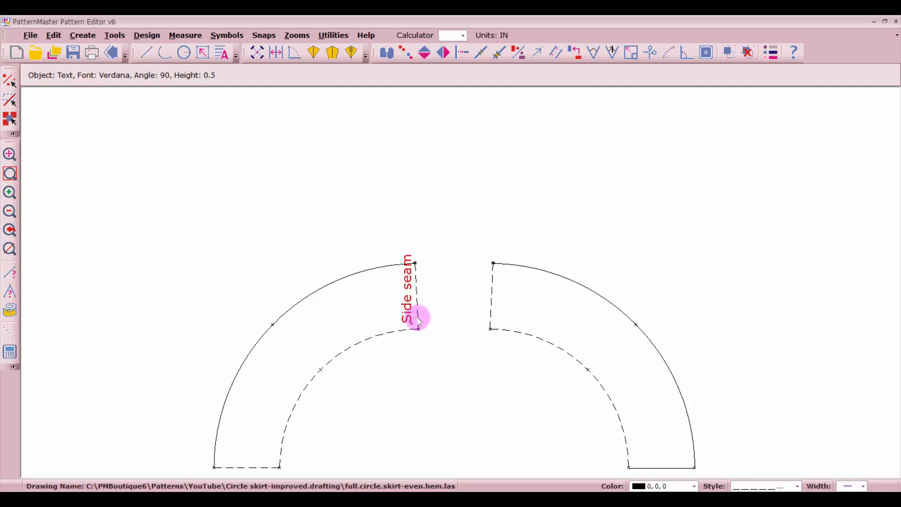
{"action": "double_click", "coordinate": [408, 311]}
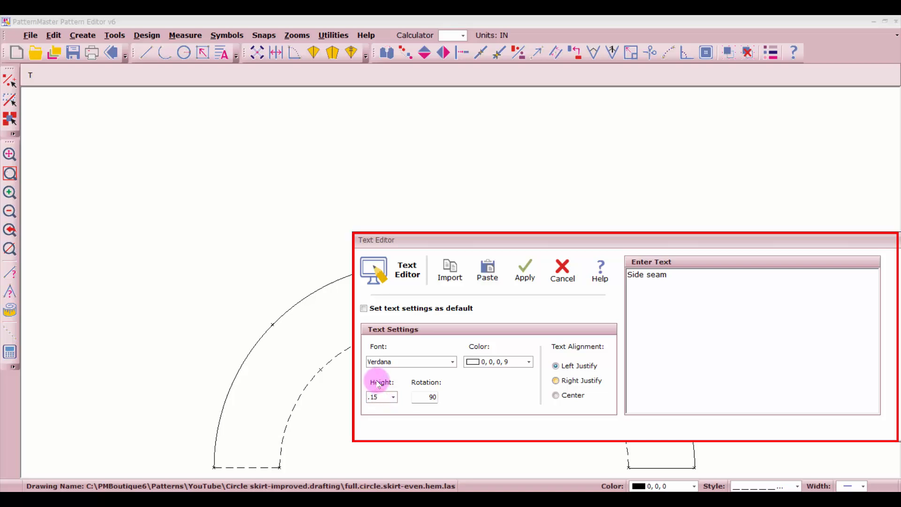
{"action": "type", "text": ".15"}
{"action": "left_click", "coordinate": [524, 269]}
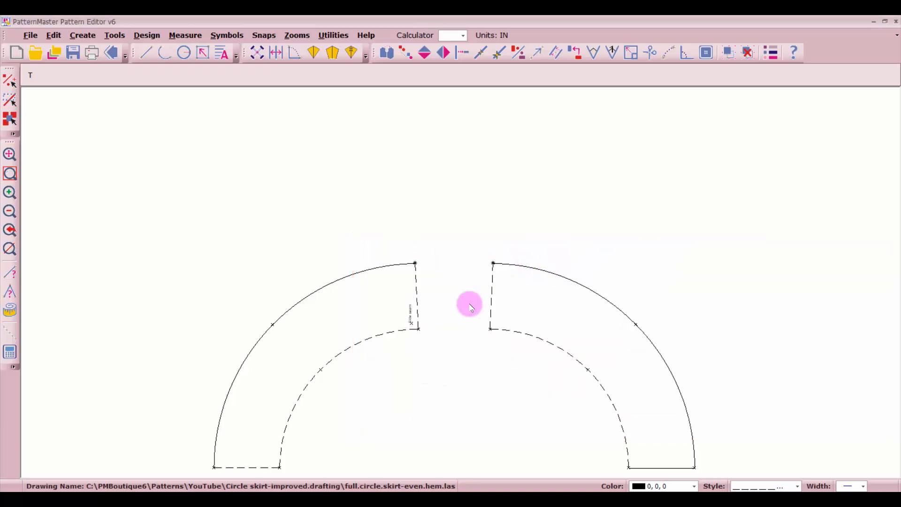
{"action": "left_click_drag", "start_coordinate": [401, 308], "coordinate": [419, 330]}
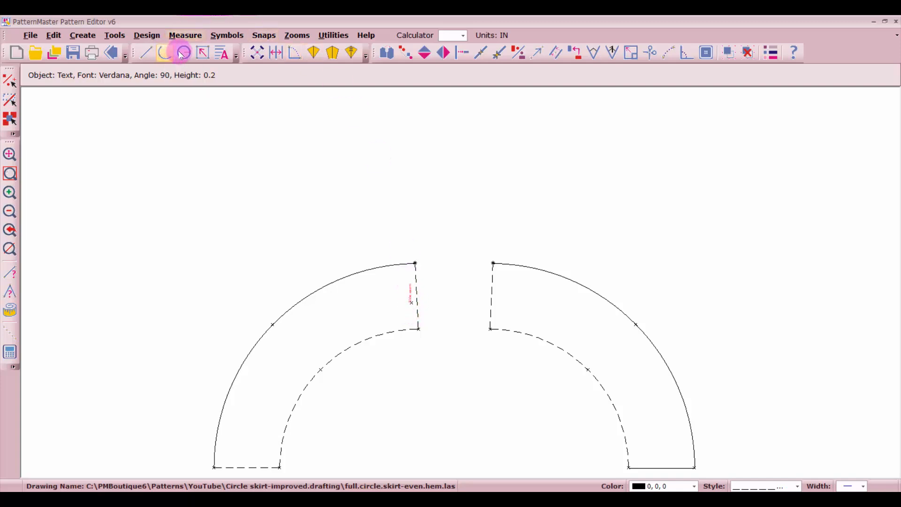
- Copy the "Side seam" text once to the matching place beside the side seam of the right facing
{"action": "left_click", "coordinate": [405, 54]}
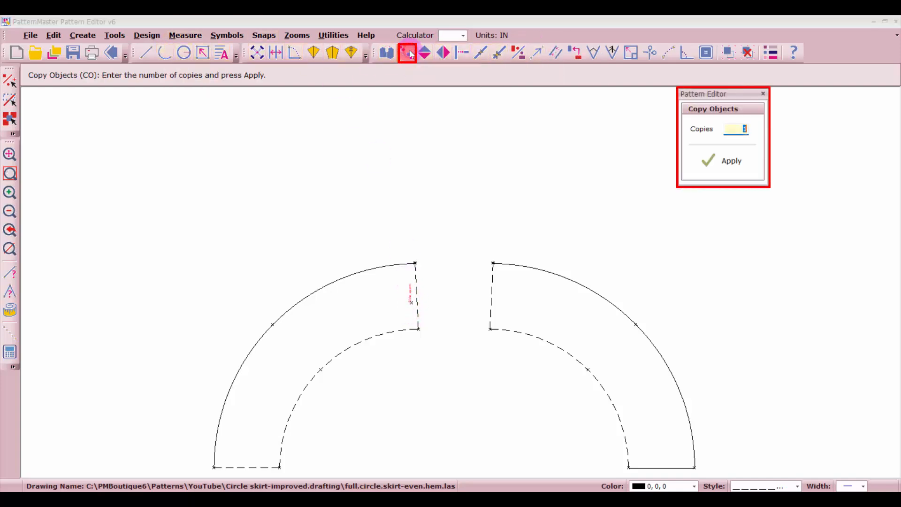
{"action": "left_click", "coordinate": [729, 162]}
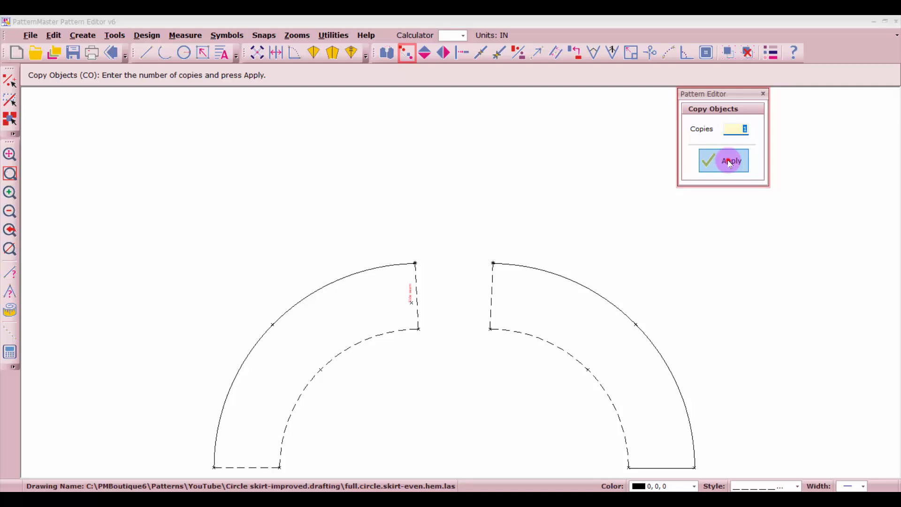
{"action": "left_click", "coordinate": [408, 300]}
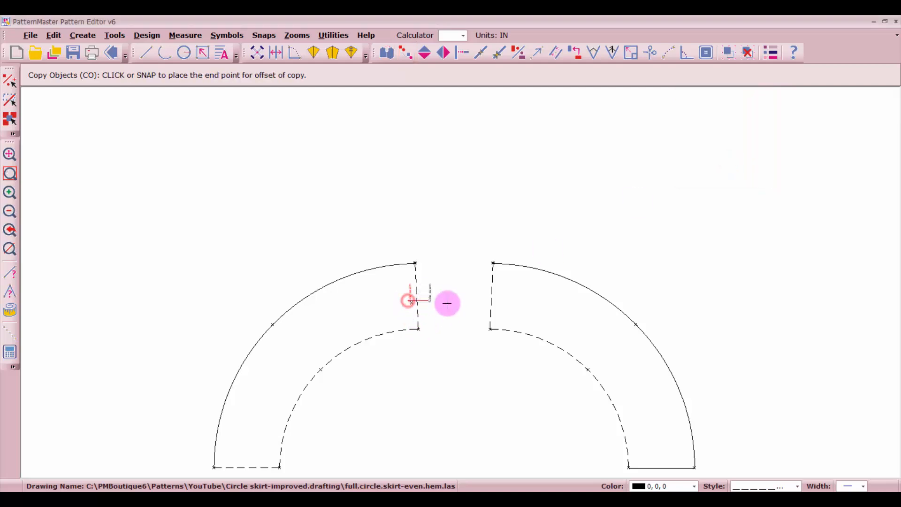
{"action": "left_click", "coordinate": [496, 302]}
- Place a horizontal Place on Fold symbol with length 1.5 on the solid center line of the right facing
{"action": "scroll", "coordinate": [579, 354], "scroll_direction": "down", "scroll_amount": 2}
{"action": "scroll", "coordinate": [541, 418], "scroll_direction": "up", "scroll_amount": 4}
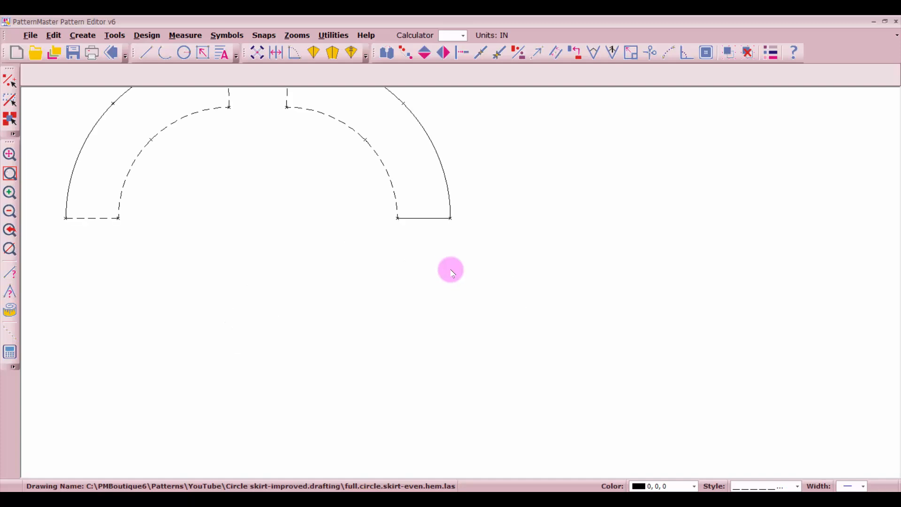
{"action": "left_click", "coordinate": [439, 224]}
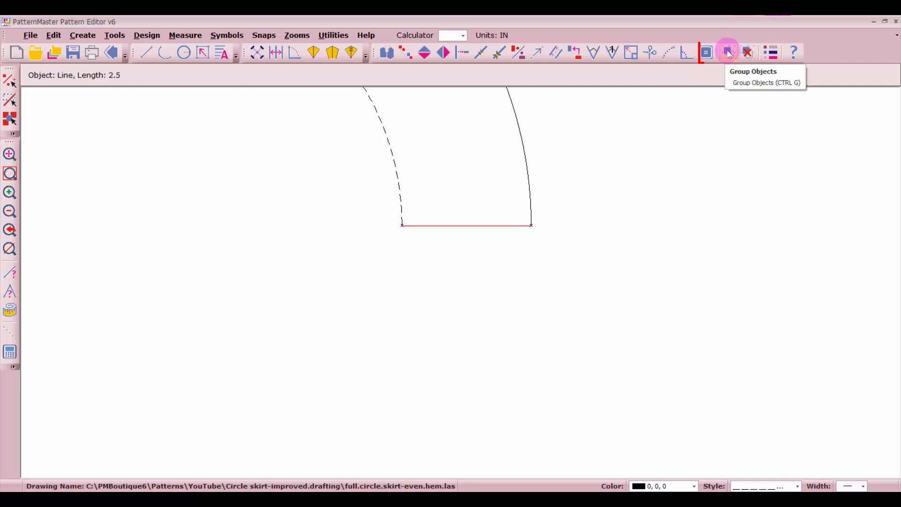
{"action": "left_click", "coordinate": [708, 53]}
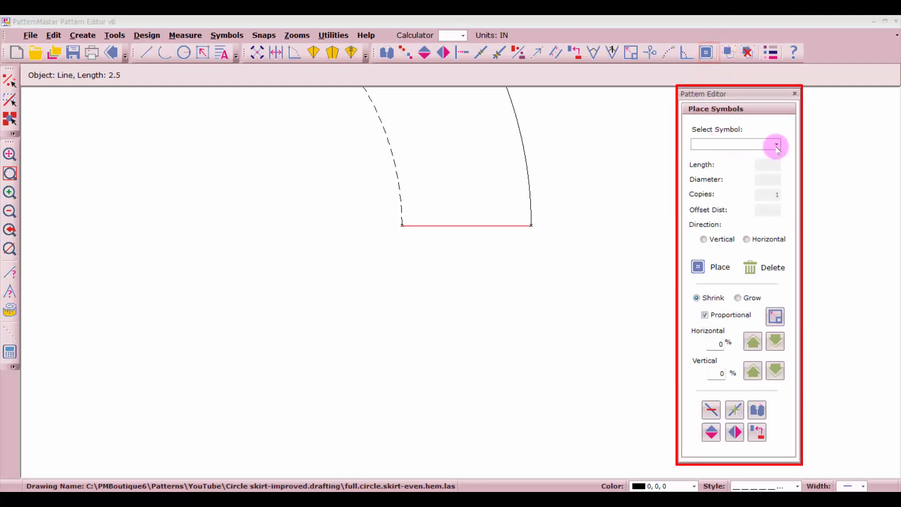
{"action": "left_click", "coordinate": [779, 143]}
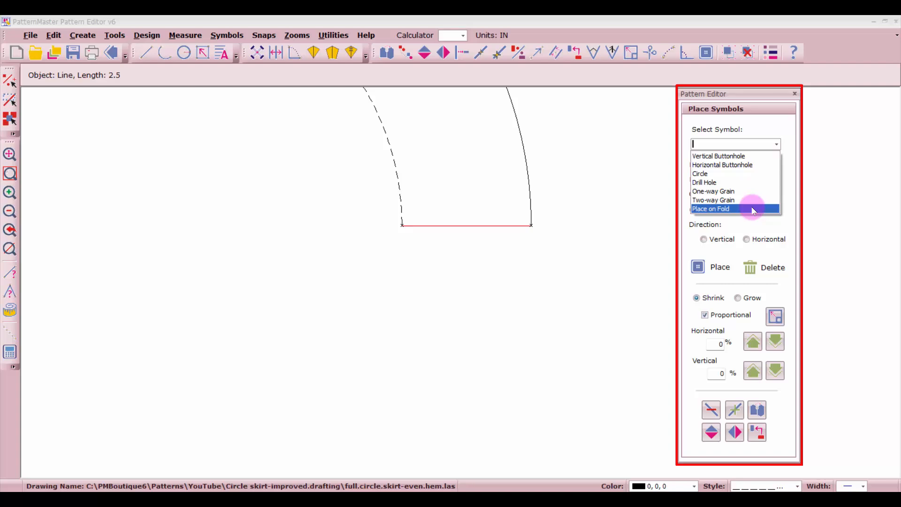
{"action": "left_click", "coordinate": [750, 207]}
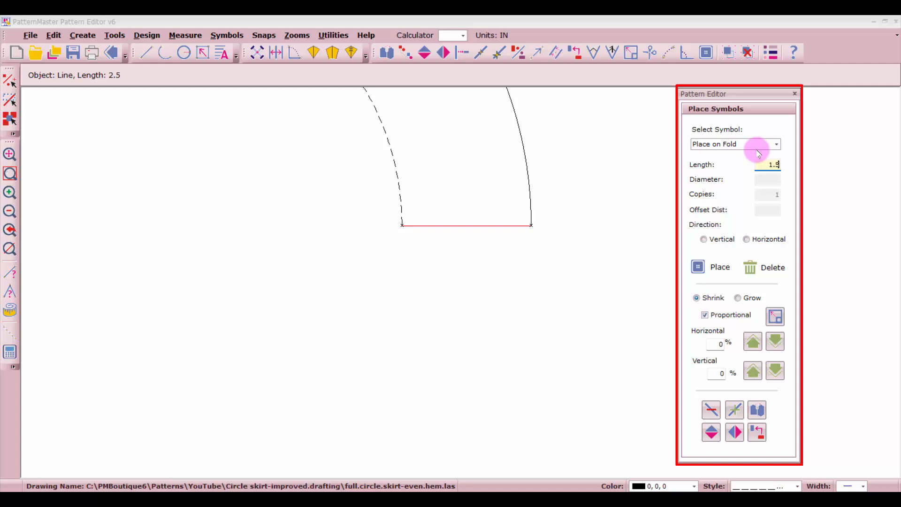
{"action": "left_click", "coordinate": [772, 236]}
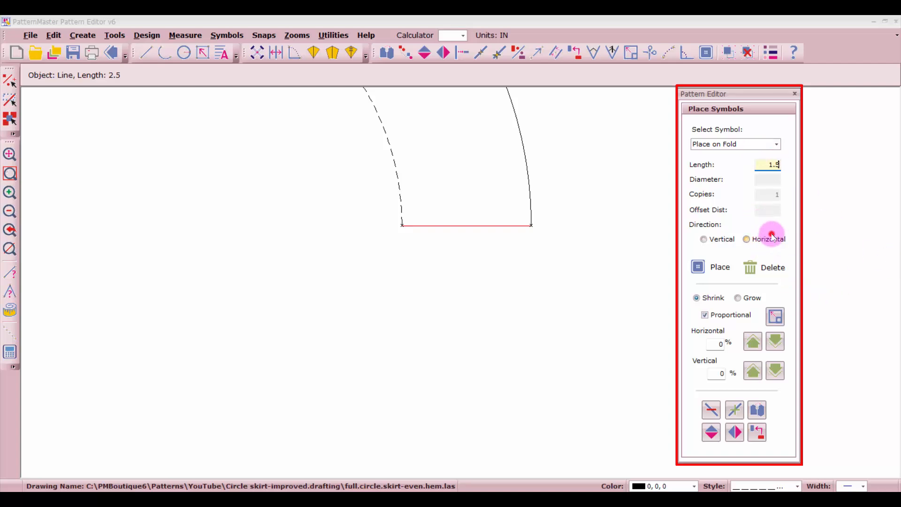
{"action": "left_click", "coordinate": [709, 263]}
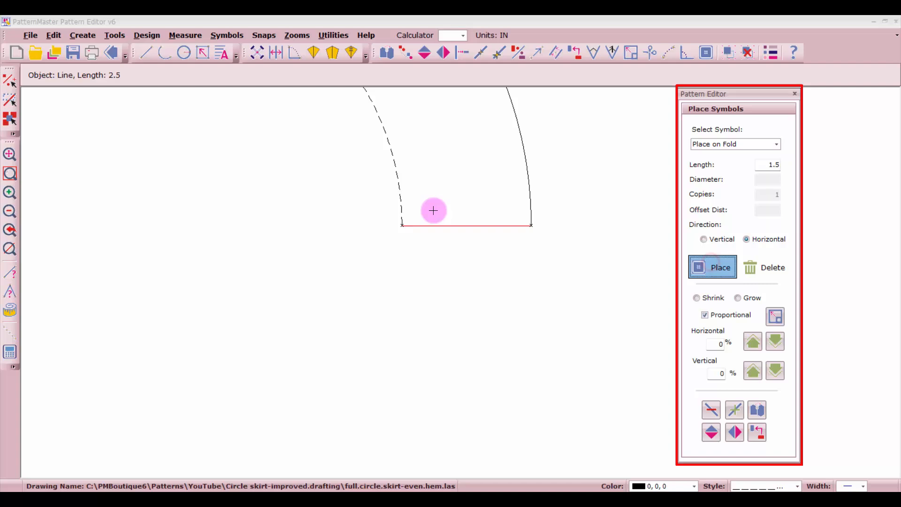
{"action": "left_click", "coordinate": [412, 226]}
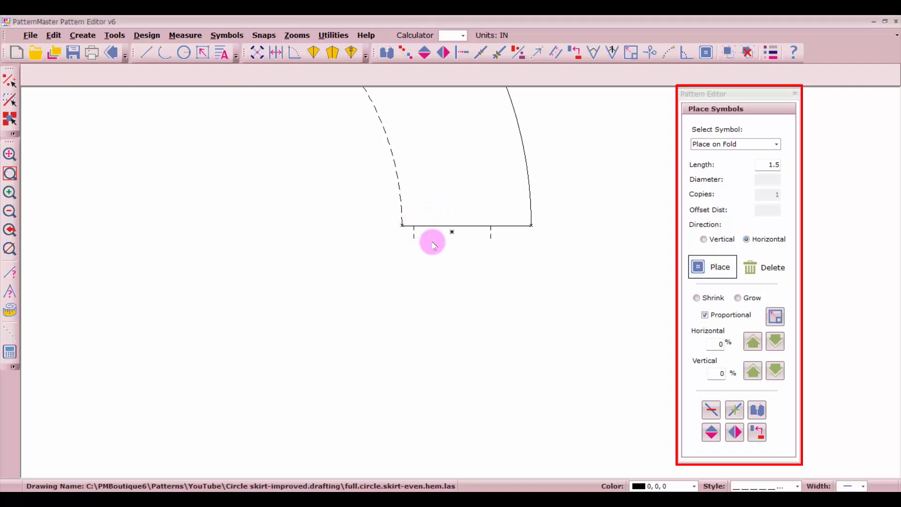
{"action": "key", "text": "Escape"}
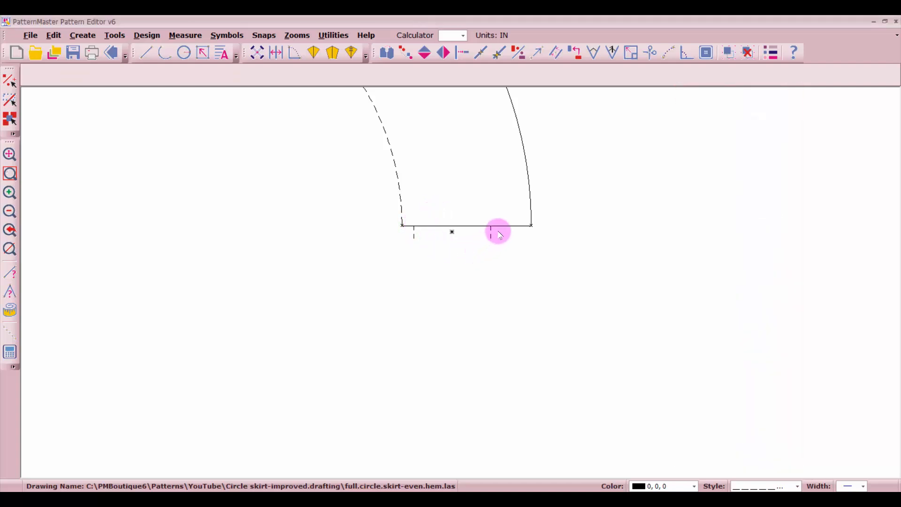
{"action": "left_click", "coordinate": [494, 240]}
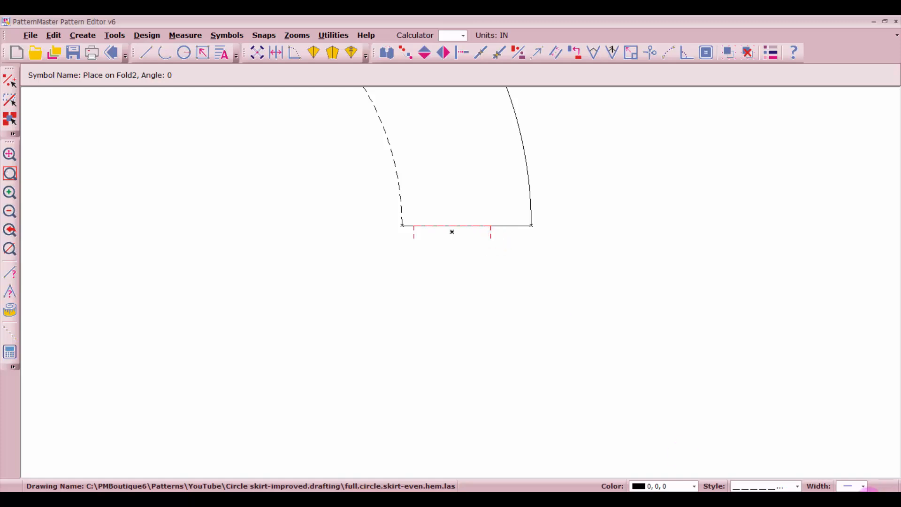
{"action": "left_click", "coordinate": [798, 486]}
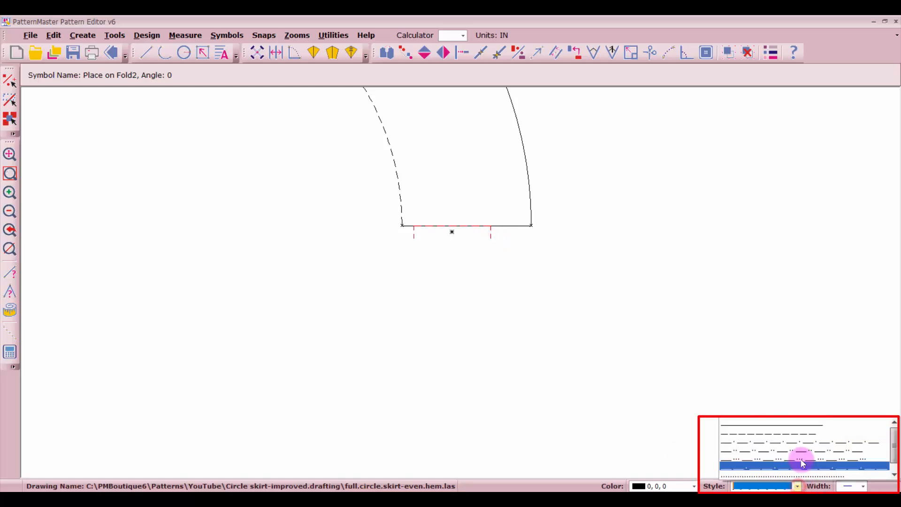
{"action": "left_click", "coordinate": [802, 419]}
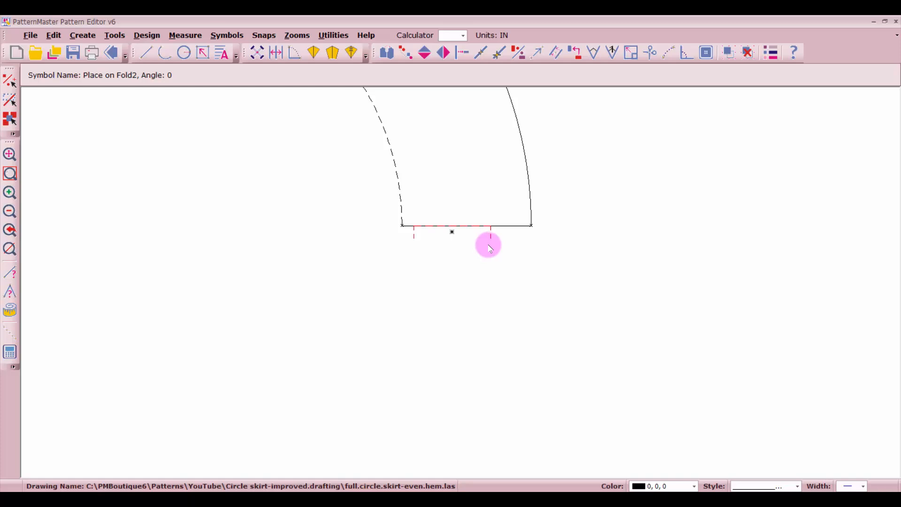
{"action": "left_click", "coordinate": [772, 53]}
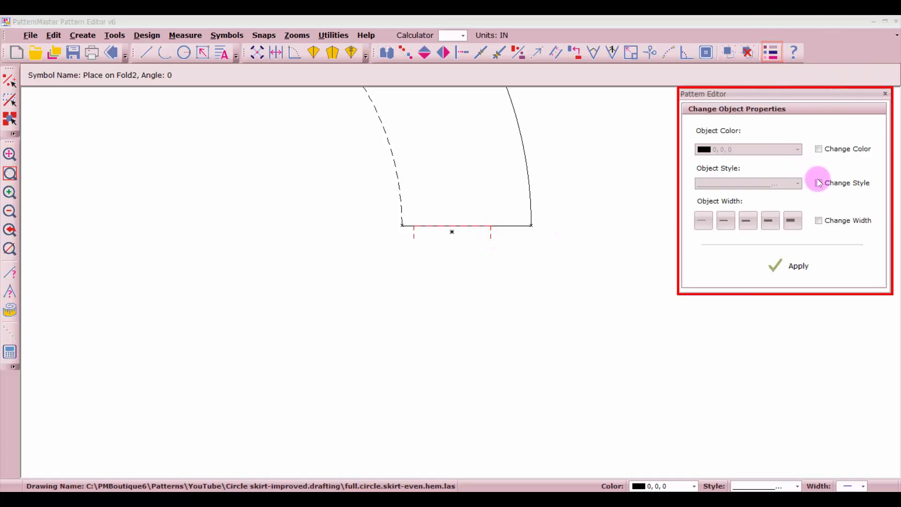
{"action": "left_click", "coordinate": [820, 182]}
{"action": "left_click", "coordinate": [798, 183]}
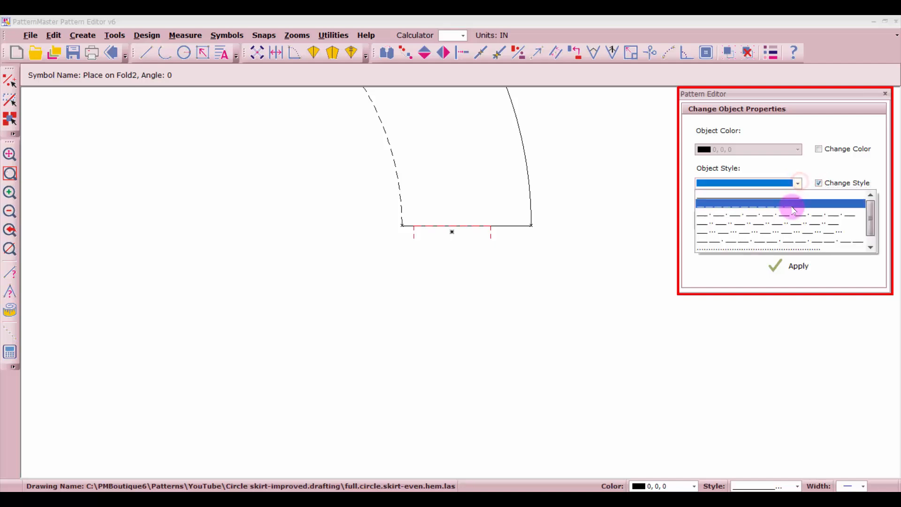
{"action": "left_click", "coordinate": [792, 207]}
{"action": "left_click", "coordinate": [799, 184]}
{"action": "left_click", "coordinate": [790, 204]}
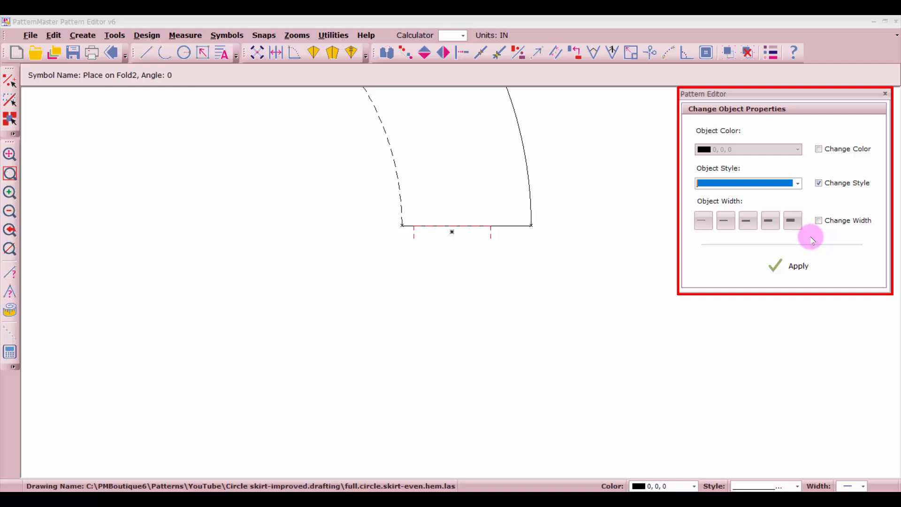
{"action": "left_click", "coordinate": [884, 95]}
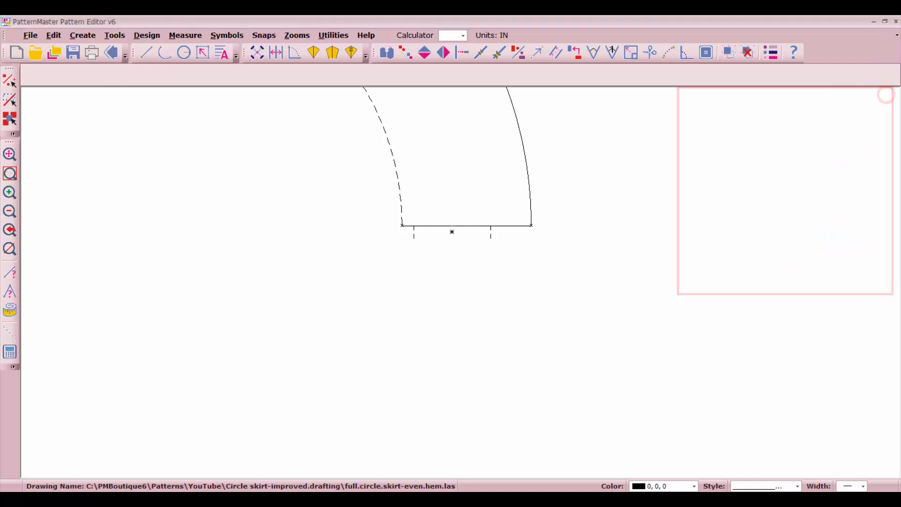
{"action": "left_click", "coordinate": [798, 486]}
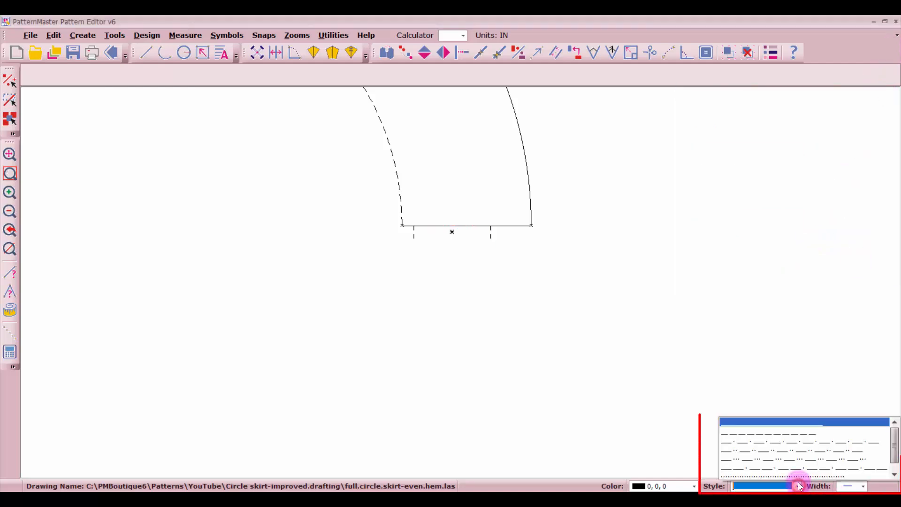
{"action": "left_click", "coordinate": [799, 431]}
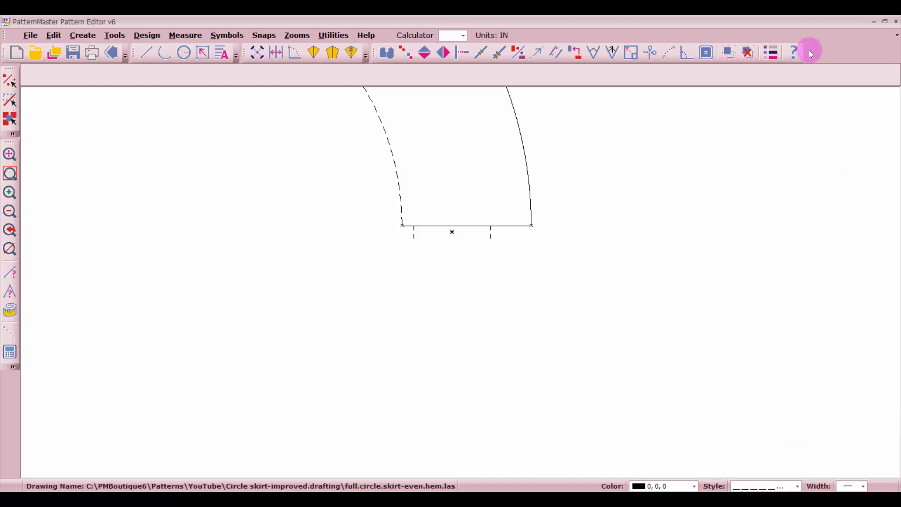
- Change the Place on Fold symbol's line style to solid and move the symbol just above the center line, inside the right facing
{"action": "left_click", "coordinate": [770, 53]}
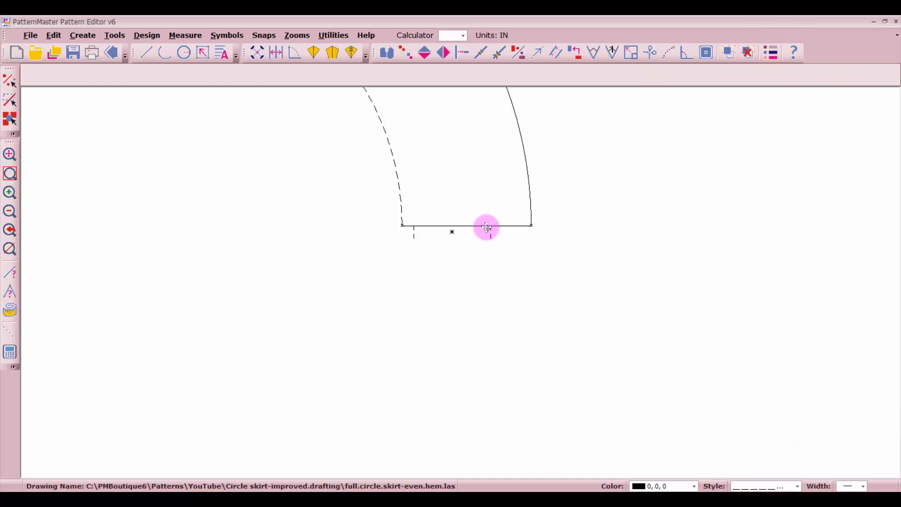
{"action": "left_click", "coordinate": [772, 54]}
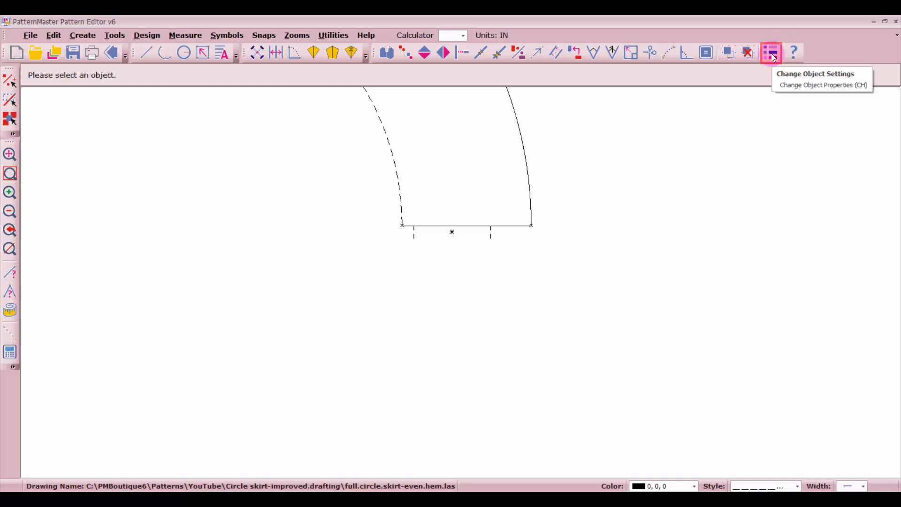
{"action": "left_click", "coordinate": [493, 237]}
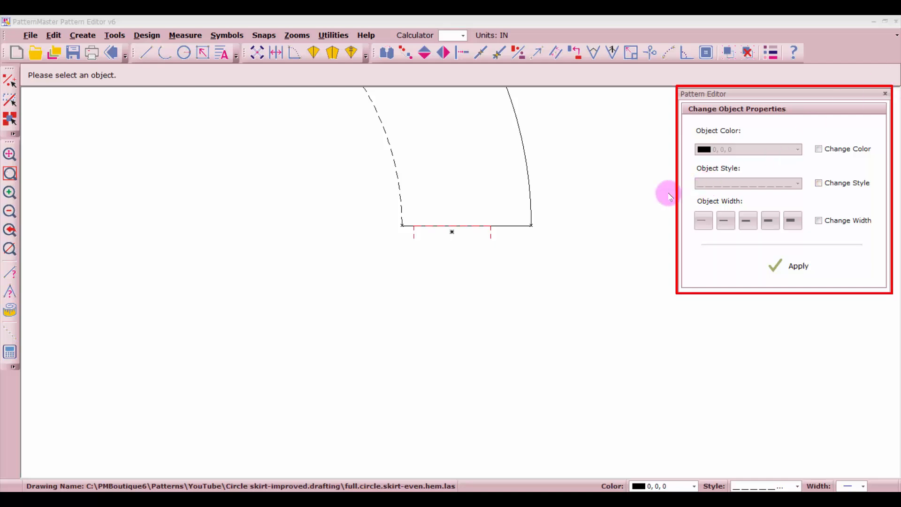
{"action": "left_click", "coordinate": [819, 183]}
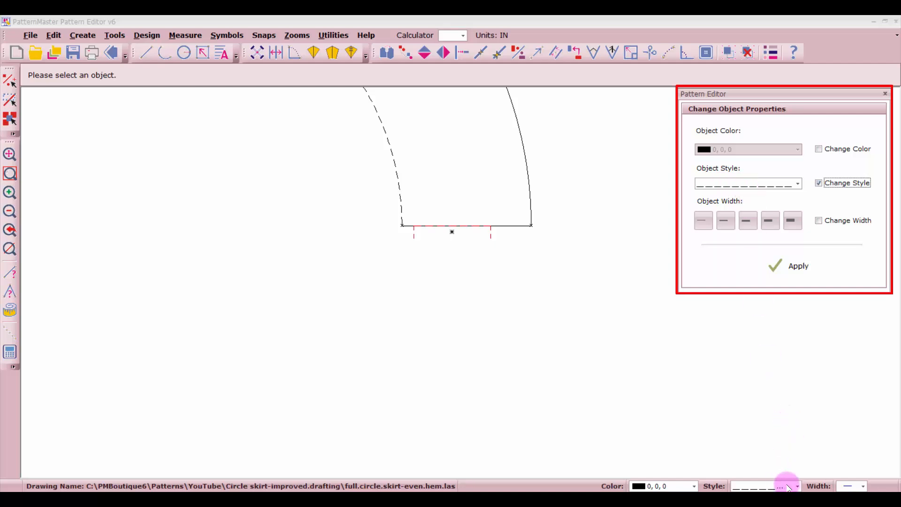
{"action": "left_click", "coordinate": [799, 183]}
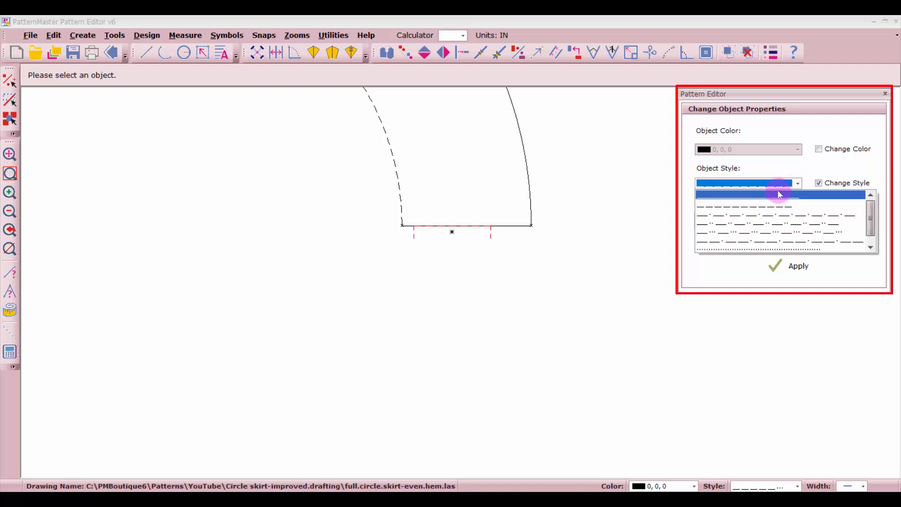
{"action": "left_click", "coordinate": [777, 193]}
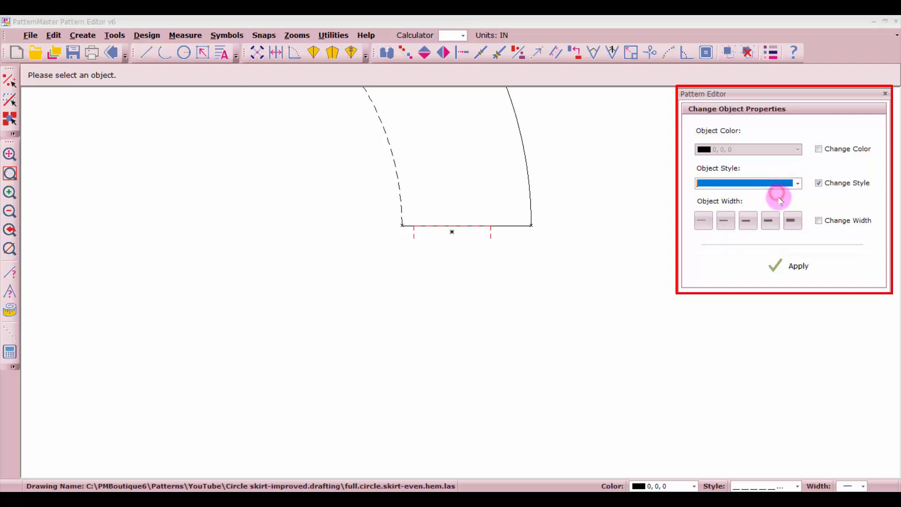
{"action": "left_click", "coordinate": [799, 267]}
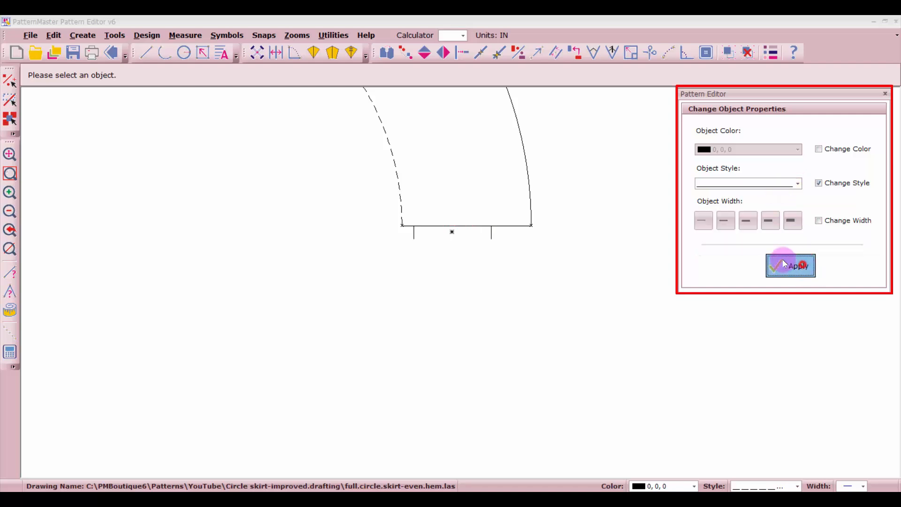
{"action": "left_click", "coordinate": [491, 232]}
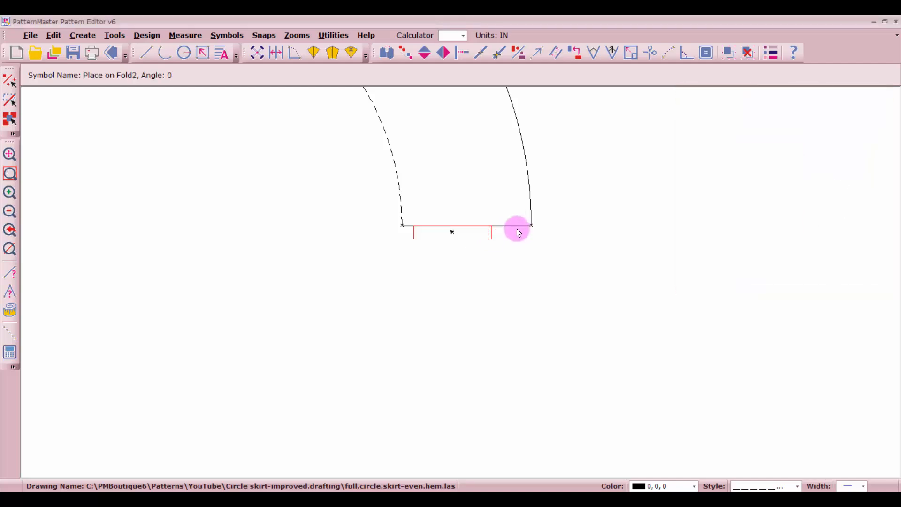
{"action": "left_click_drag", "start_coordinate": [450, 234], "coordinate": [459, 215]}
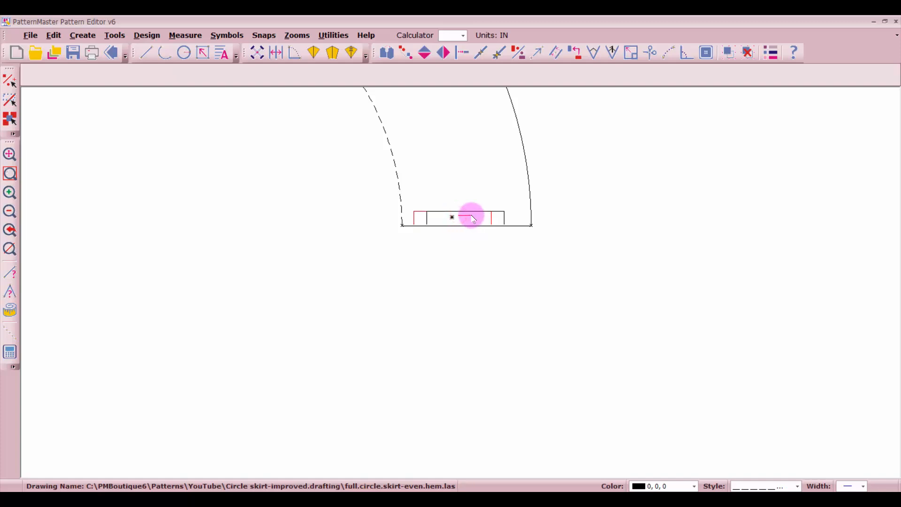
- Add the text "Center front place on fold" with height .15 and rotation 90 near the inner end of the right facing's center line
{"action": "type", "text": "E"}
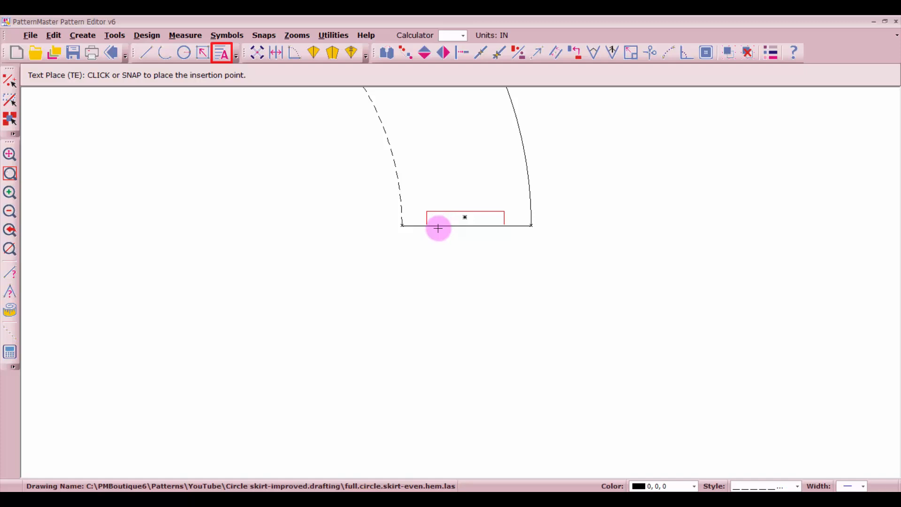
{"action": "left_click", "coordinate": [418, 220]}
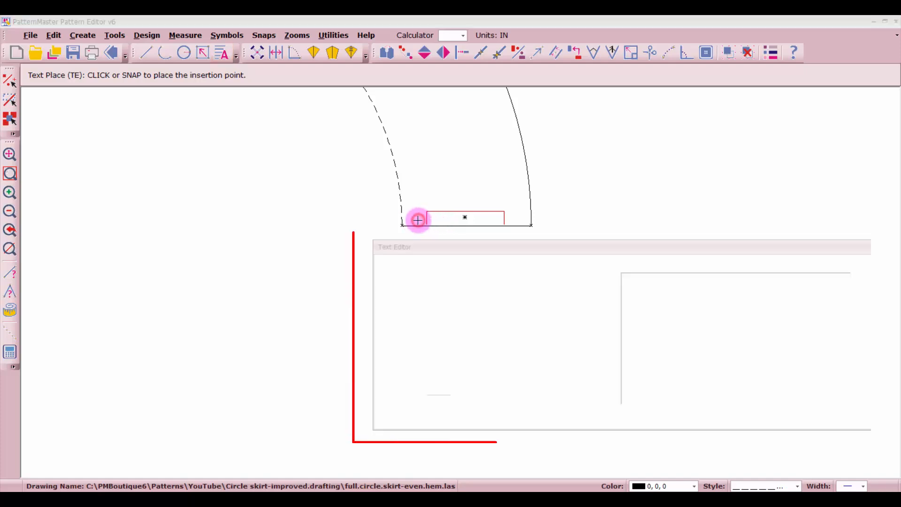
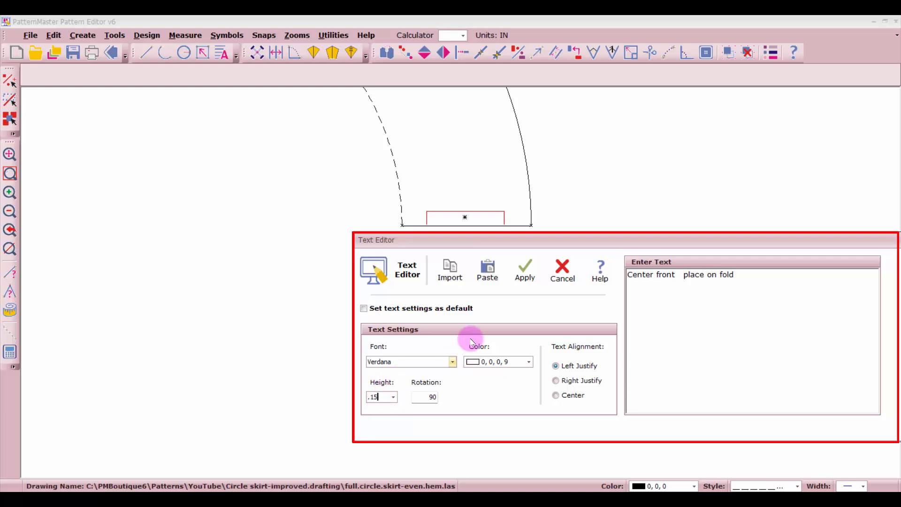
{"action": "left_click", "coordinate": [525, 269]}
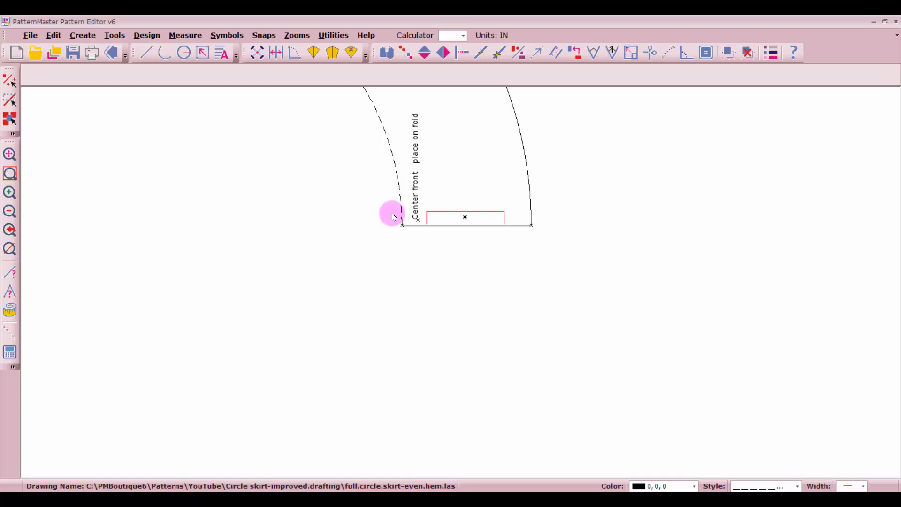
- Set the rotation of the "Center front place on fold" text to 0 and shift the text slightly toward the facing's inner edge
{"action": "left_click_drag", "start_coordinate": [407, 205], "coordinate": [440, 239]}
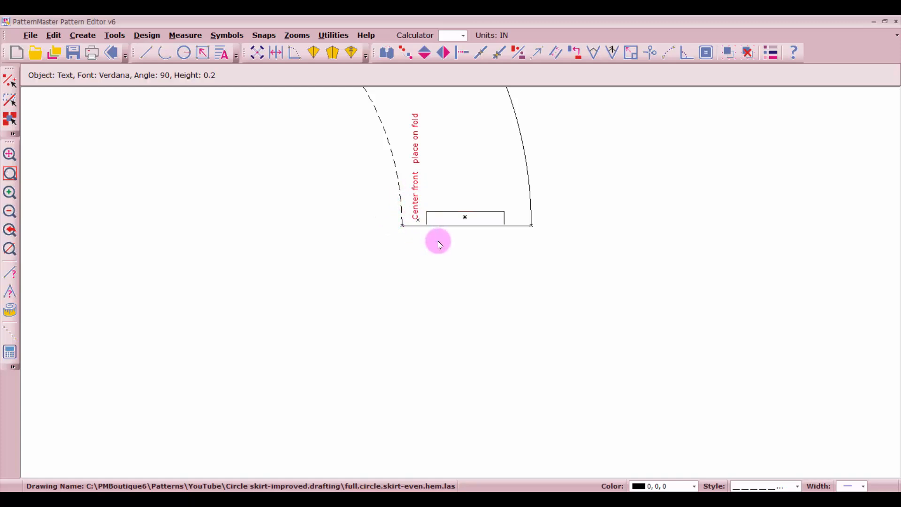
{"action": "key", "text": "t"}
{"action": "key", "text": "e"}
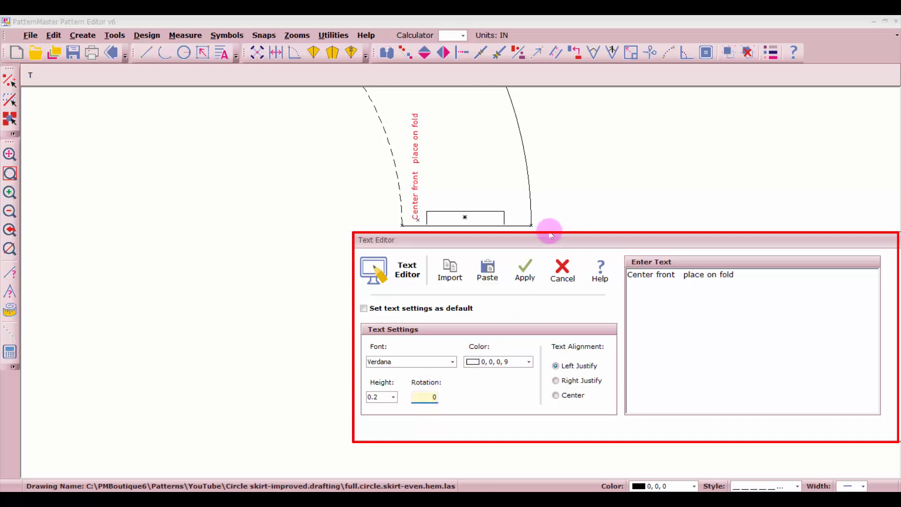
{"action": "left_click", "coordinate": [523, 271]}
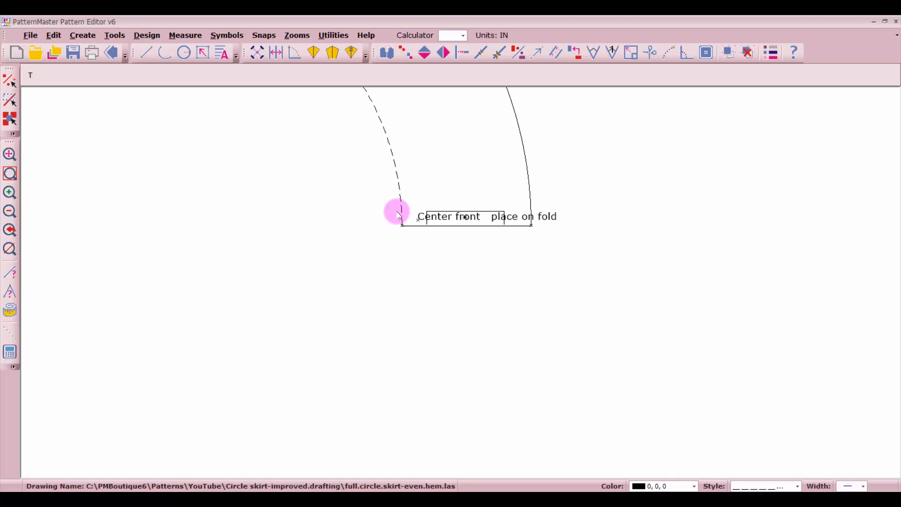
{"action": "left_click", "coordinate": [421, 219]}
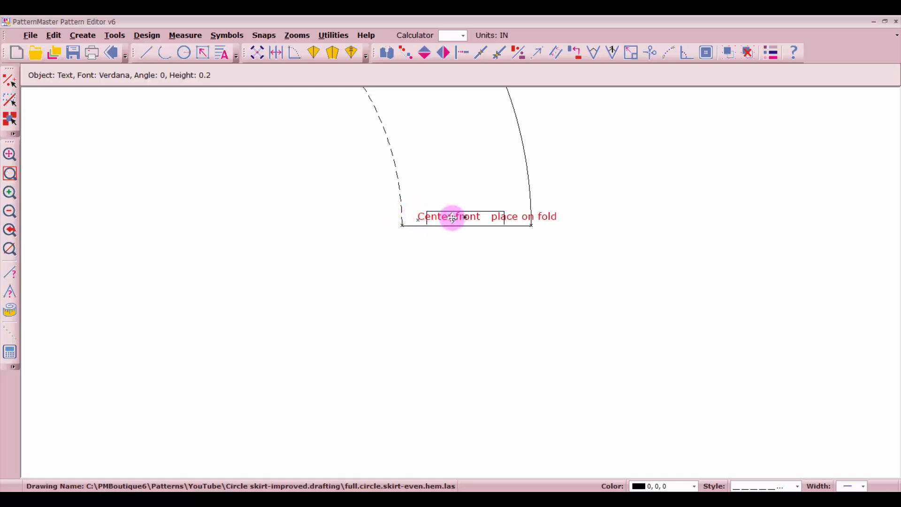
{"action": "left_click_drag", "start_coordinate": [451, 220], "coordinate": [442, 218]}
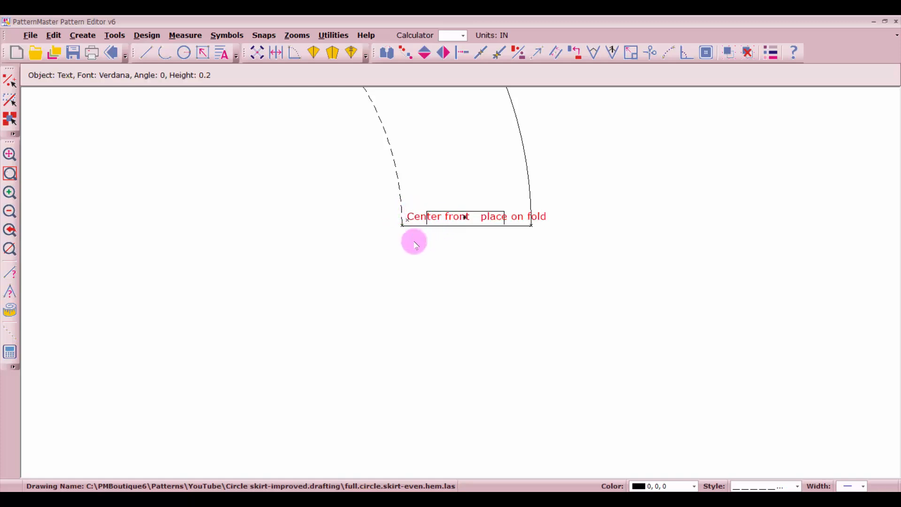
- Add the text "Center bacl" with height .15 and rotation 0 just above the center line of the left facing
{"action": "scroll", "coordinate": [413, 242], "scroll_direction": "down", "scroll_amount": 2}
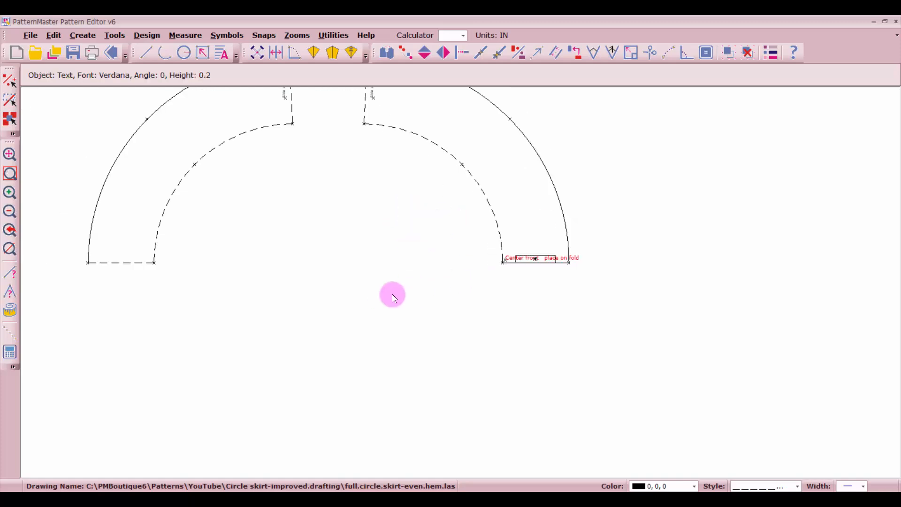
{"action": "left_click", "coordinate": [120, 259]}
{"action": "key", "text": "t"}
{"action": "key", "text": "e"}
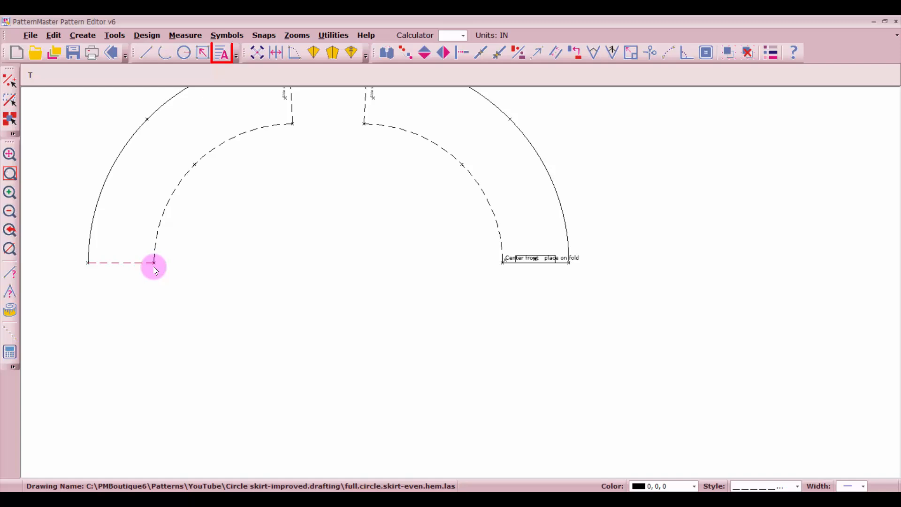
{"action": "left_click", "coordinate": [95, 257]}
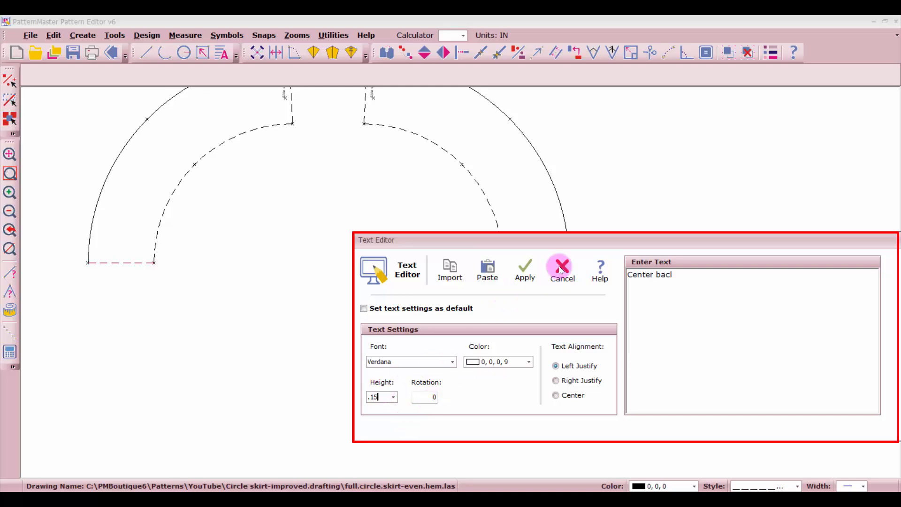
{"action": "left_click", "coordinate": [524, 272]}
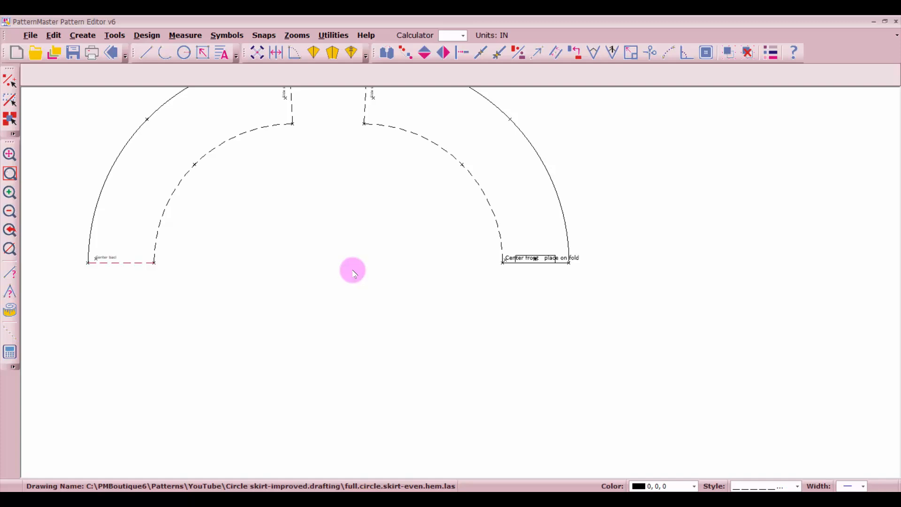
- Change the line style of the outer arcs of both facings to dashed
{"action": "scroll", "coordinate": [126, 191], "scroll_direction": "down", "scroll_amount": 1}
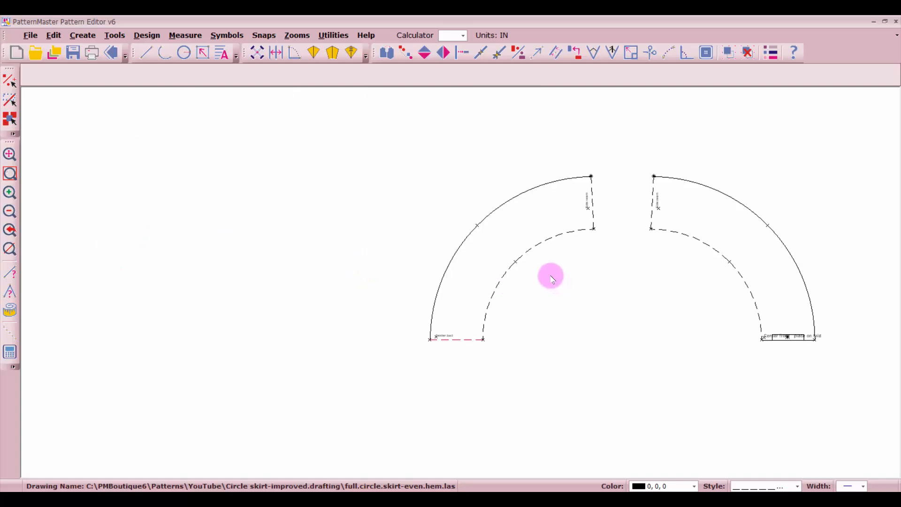
{"action": "left_click", "coordinate": [507, 202]}
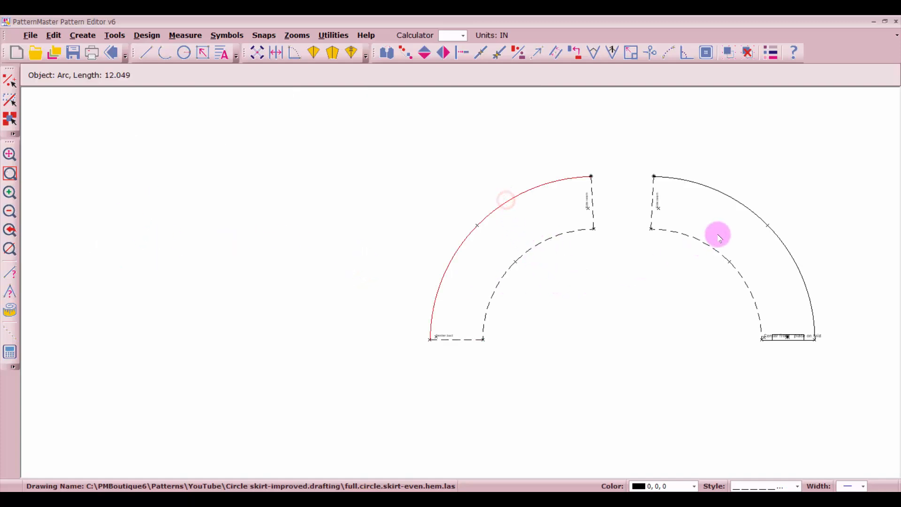
{"action": "left_click", "coordinate": [752, 209]}
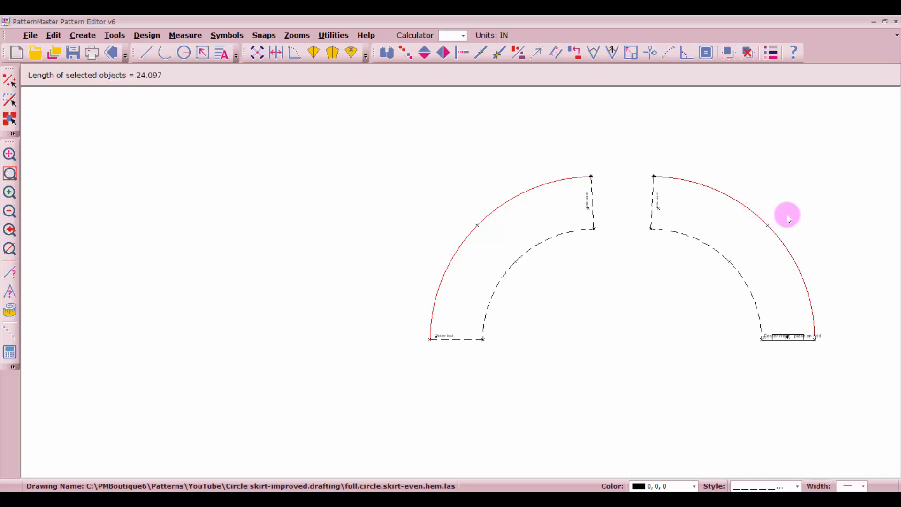
{"action": "left_click", "coordinate": [771, 52]}
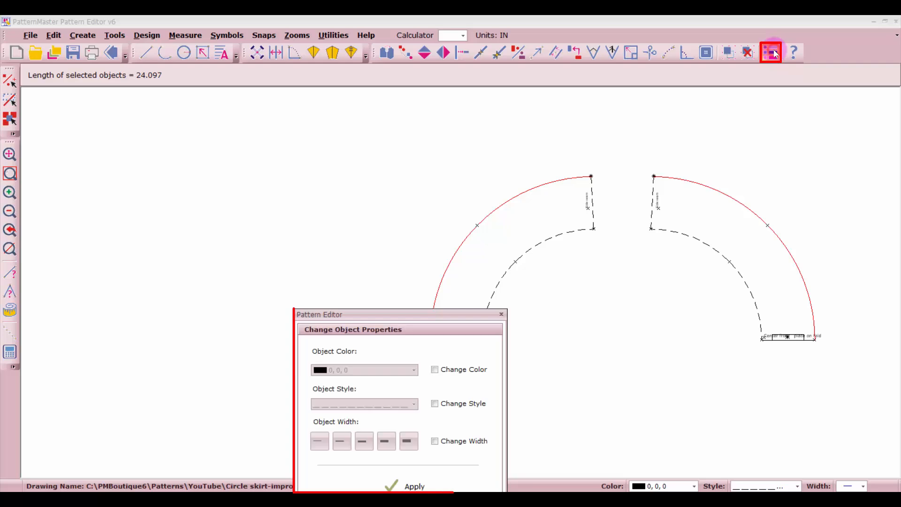
{"action": "left_click", "coordinate": [435, 403]}
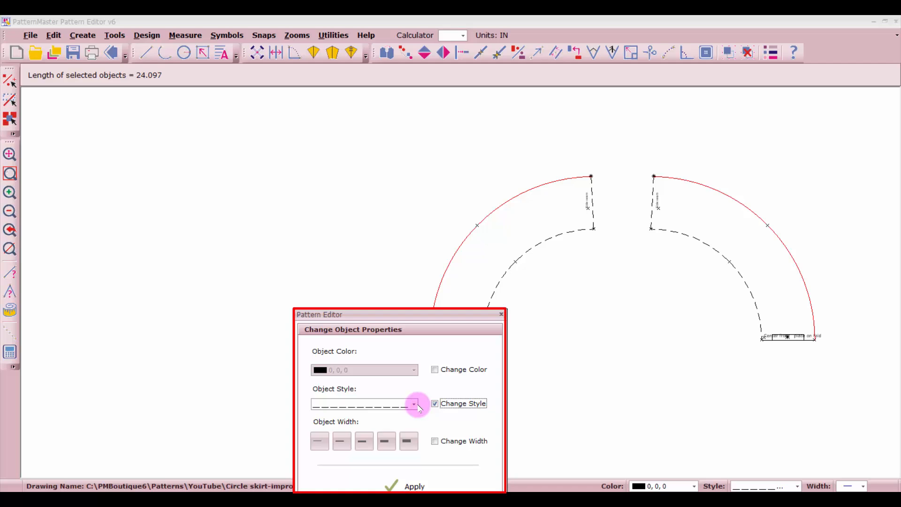
{"action": "left_click", "coordinate": [415, 406]}
{"action": "left_click", "coordinate": [415, 406]}
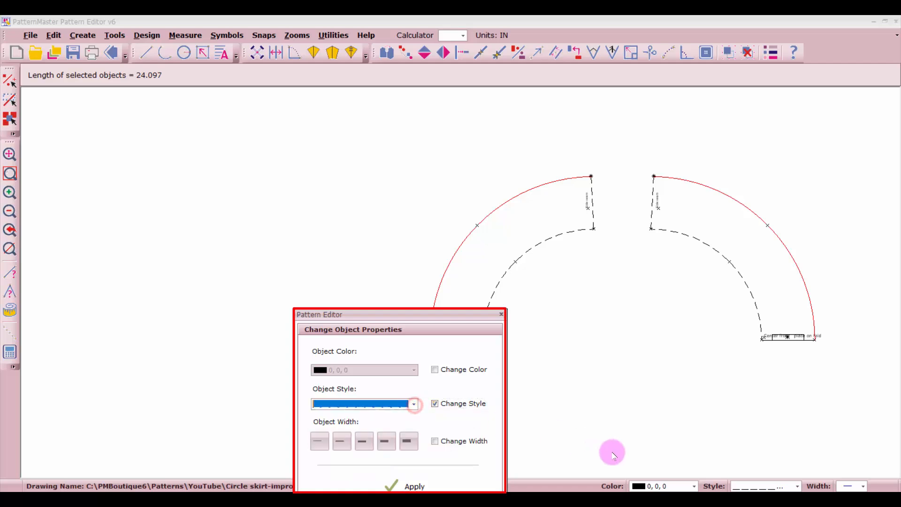
{"action": "left_click", "coordinate": [414, 406]}
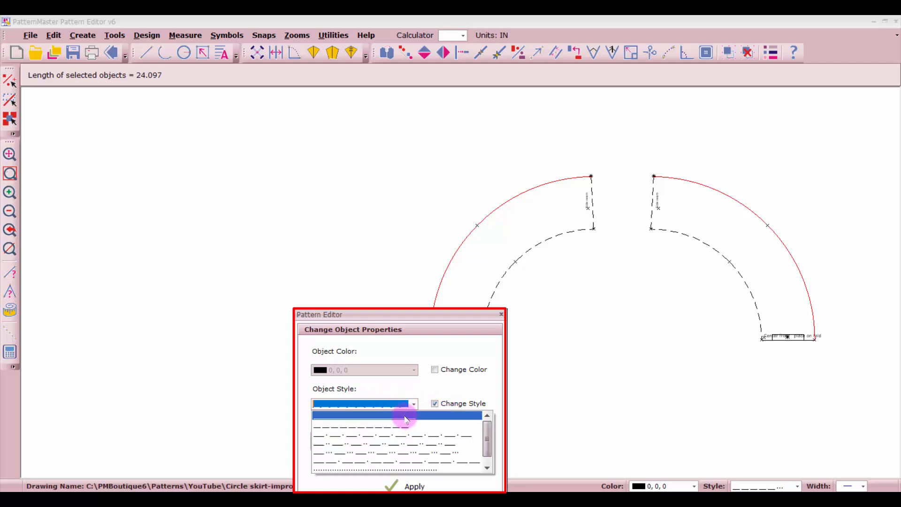
{"action": "left_click", "coordinate": [409, 417]}
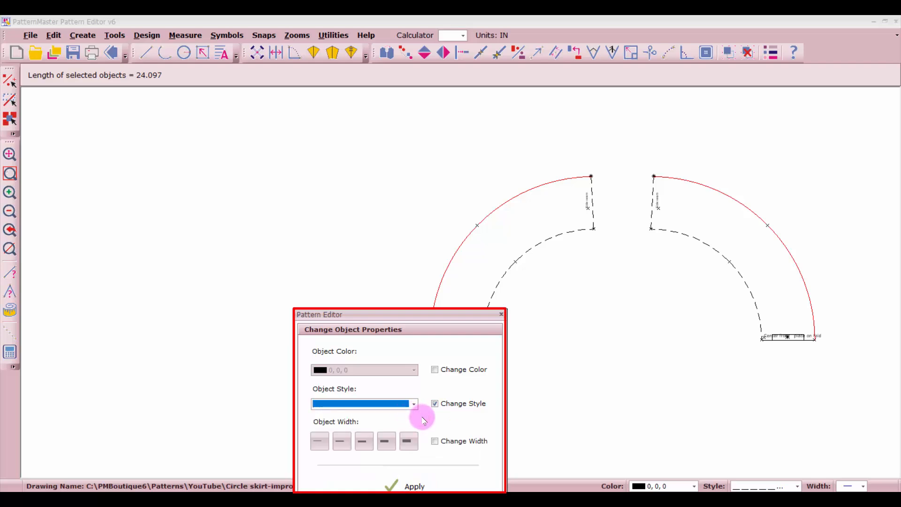
{"action": "left_click", "coordinate": [415, 403]}
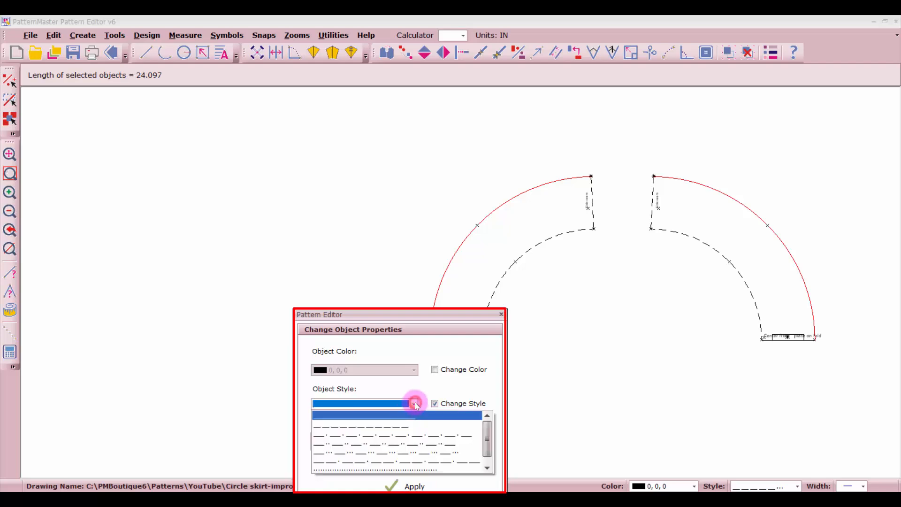
{"action": "left_click", "coordinate": [413, 431]}
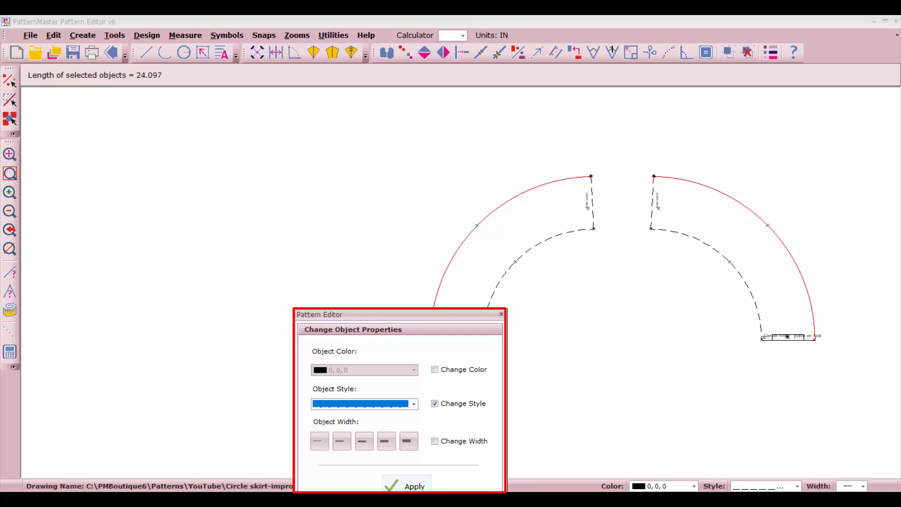
{"action": "left_click", "coordinate": [419, 484]}
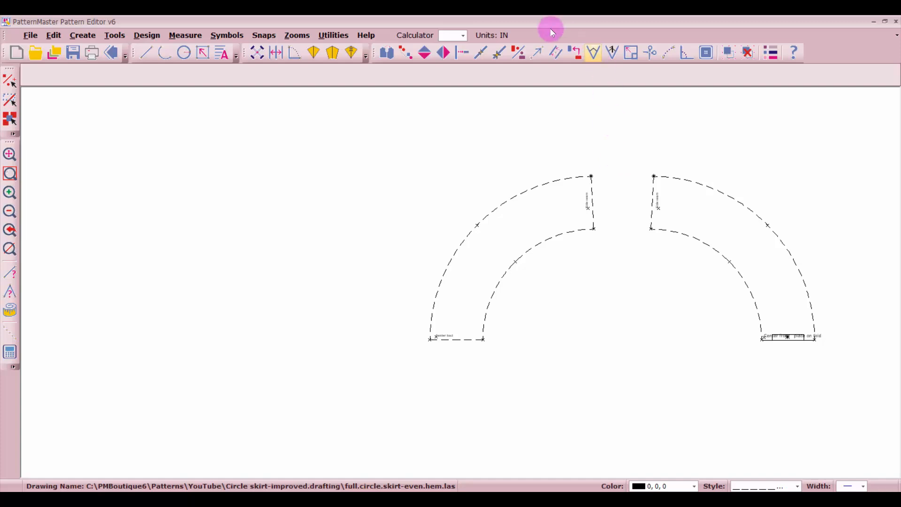
- Set the current drawing line style to solid
{"action": "left_click", "coordinate": [555, 52]}
{"action": "left_click", "coordinate": [797, 486]}
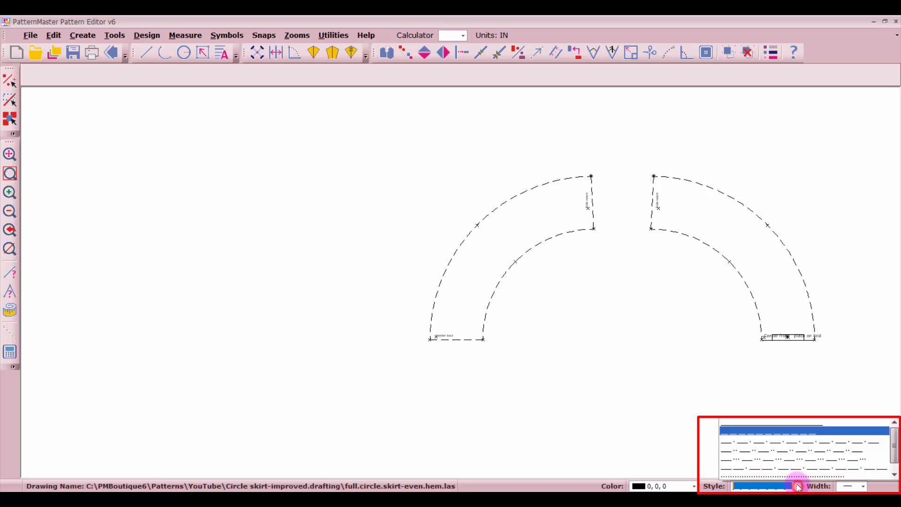
{"action": "left_click", "coordinate": [786, 422]}
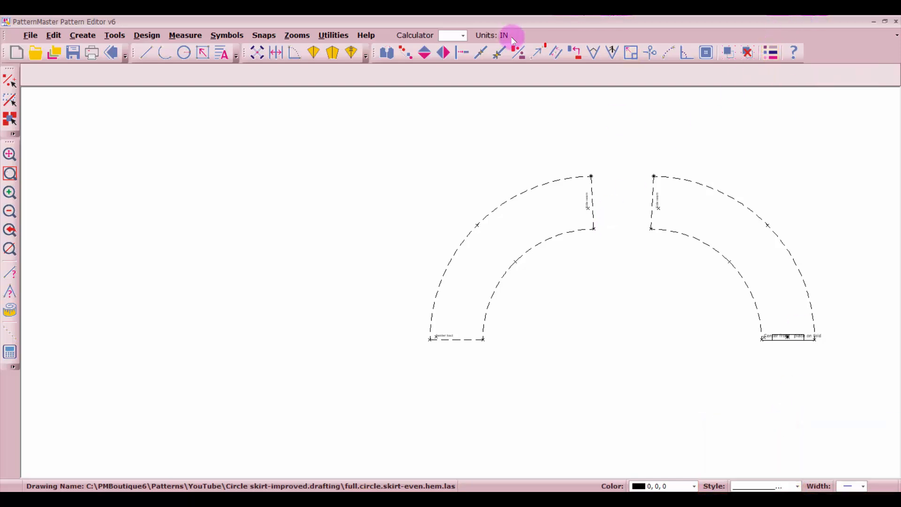
- Offset the waist arcs, lower arcs and side seams of both facings, plus the center back line, outward by 0.625 inches
{"action": "left_click", "coordinate": [556, 52]}
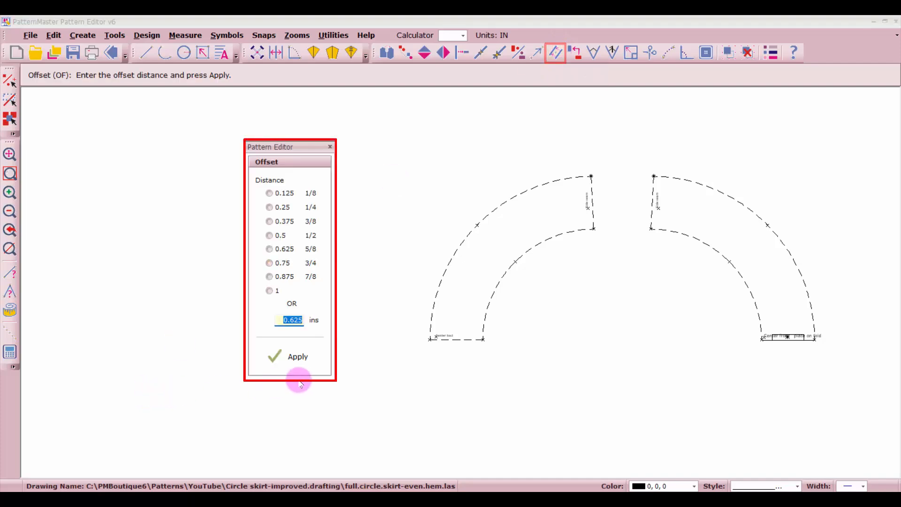
{"action": "left_click", "coordinate": [291, 356]}
{"action": "left_click", "coordinate": [437, 275]}
{"action": "left_click", "coordinate": [432, 266]}
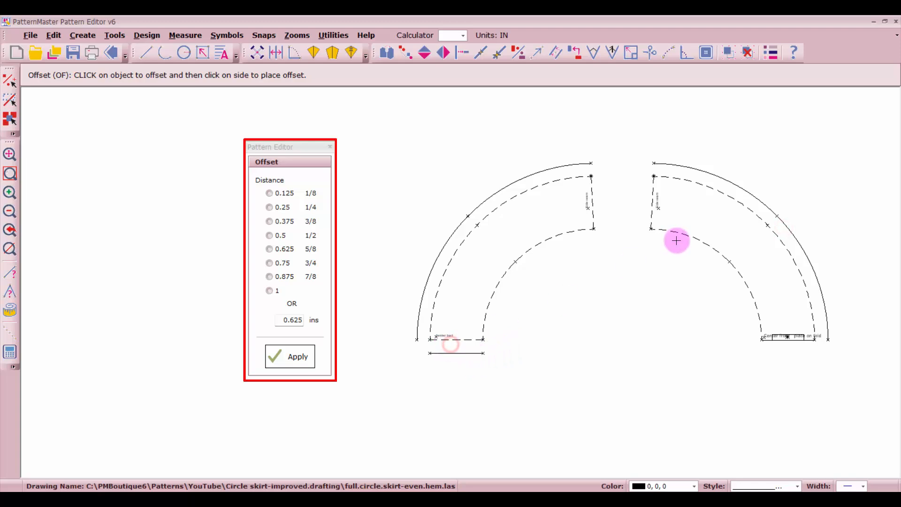
{"action": "left_click", "coordinate": [534, 251]}
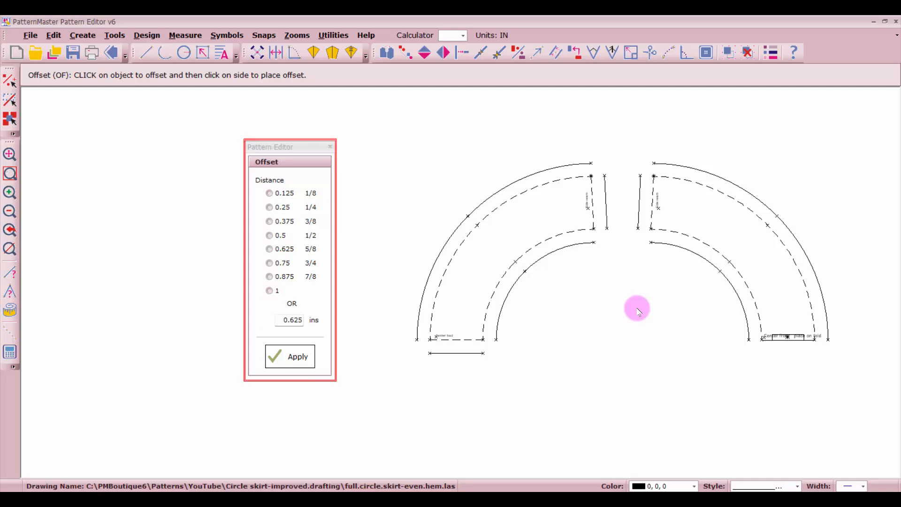
{"action": "key", "text": "Escape"}
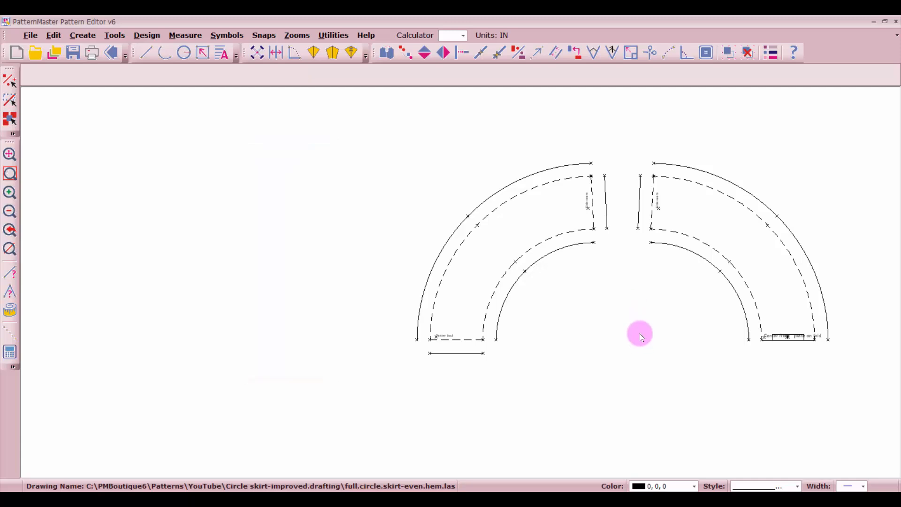
- Extend the back facing's side seam allowance line and both allowance arcs until they intersect at the side corners
{"action": "left_click", "coordinate": [462, 53]}
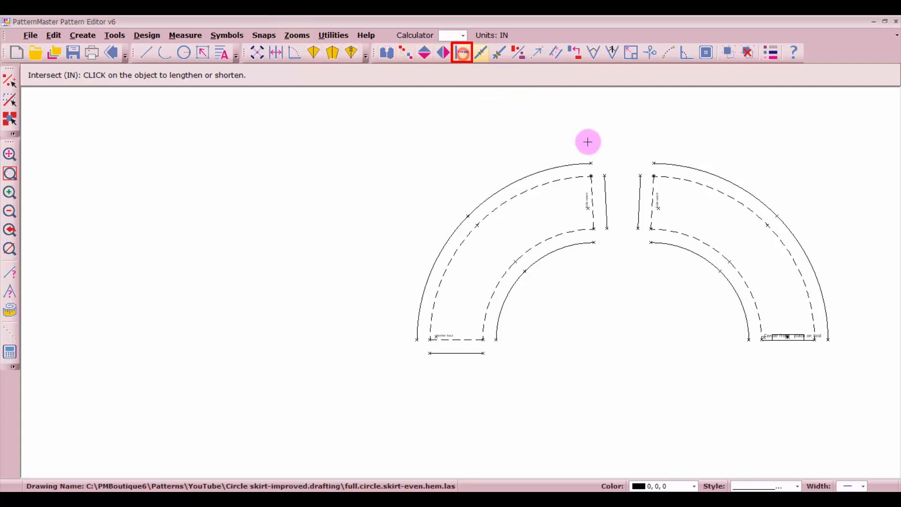
{"action": "left_click", "coordinate": [607, 191]}
{"action": "left_click", "coordinate": [589, 162]}
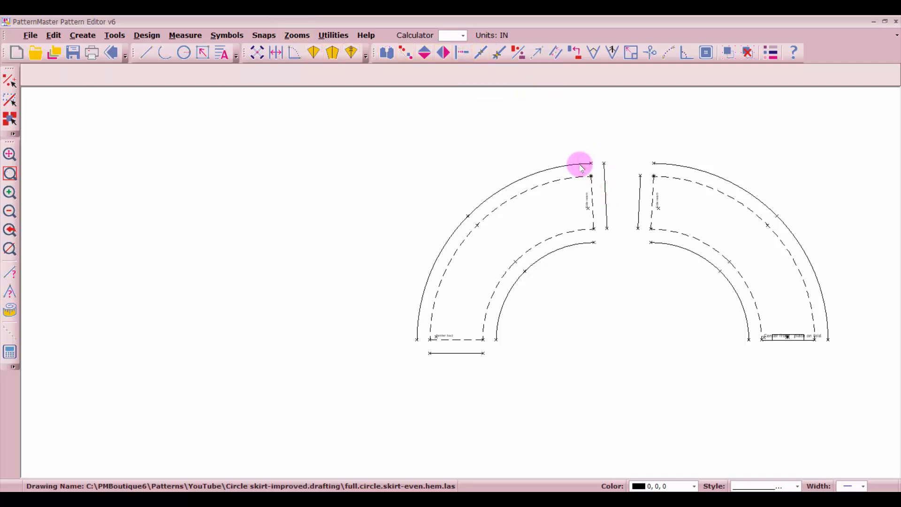
{"action": "left_click", "coordinate": [582, 164]}
{"action": "left_click", "coordinate": [604, 178]}
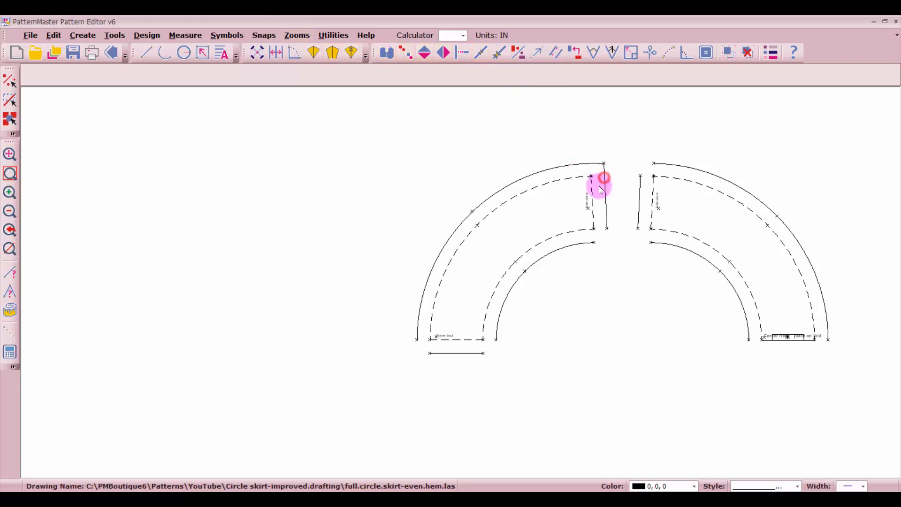
{"action": "left_click", "coordinate": [608, 220]}
{"action": "left_click", "coordinate": [584, 242]}
{"action": "left_click", "coordinate": [584, 242]}
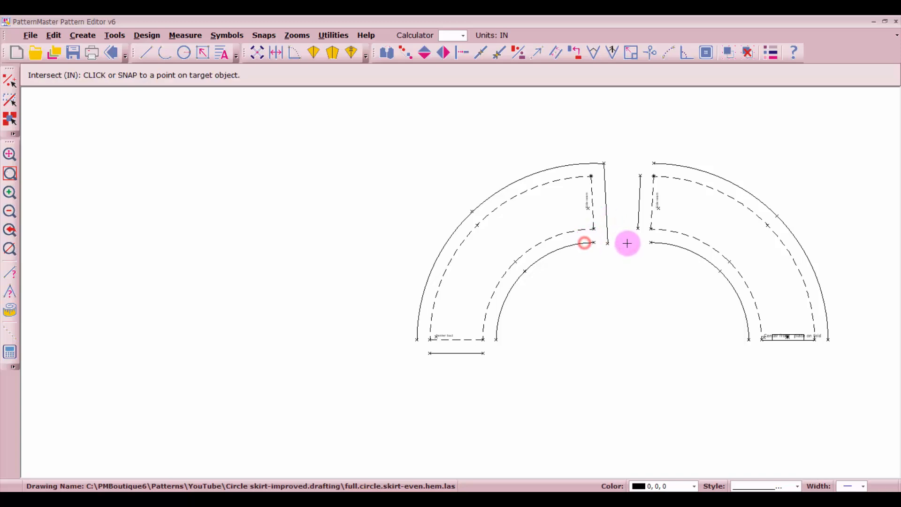
{"action": "left_click", "coordinate": [608, 242]}
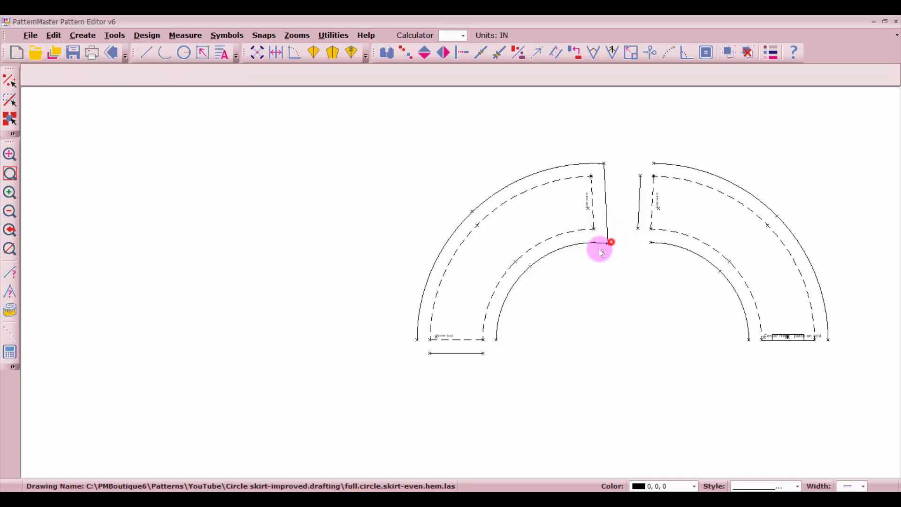
- Extend the back facing's center back allowance line and both allowance arcs until they intersect at the center back corners
{"action": "left_click", "coordinate": [498, 331]}
{"action": "left_click", "coordinate": [474, 352]}
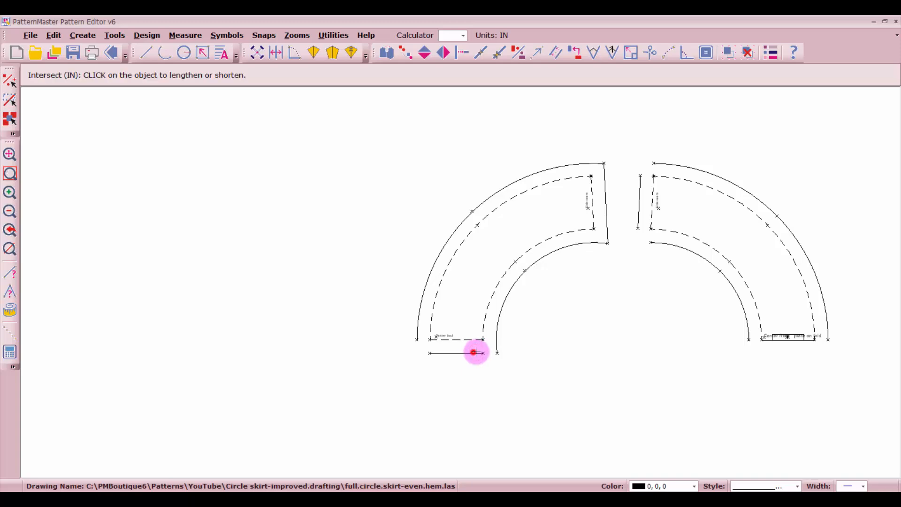
{"action": "left_click", "coordinate": [474, 352]}
{"action": "left_click", "coordinate": [498, 339]}
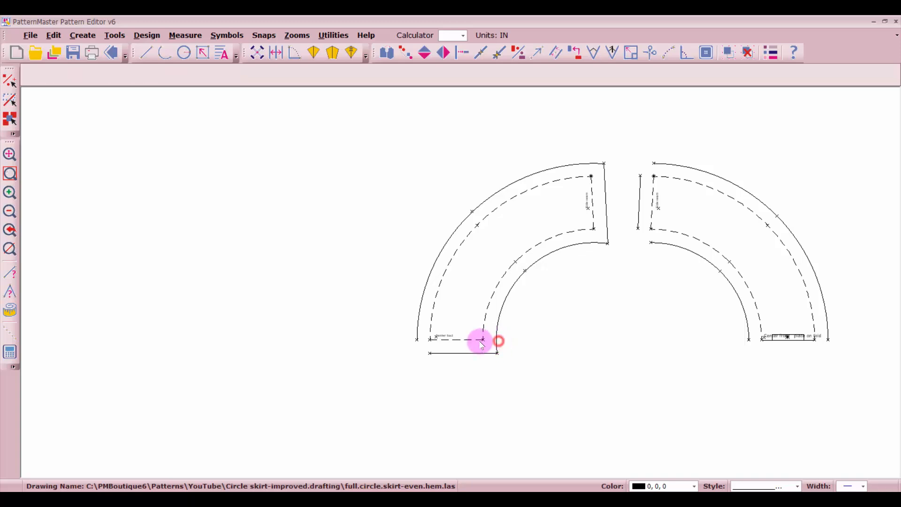
{"action": "left_click", "coordinate": [438, 353]}
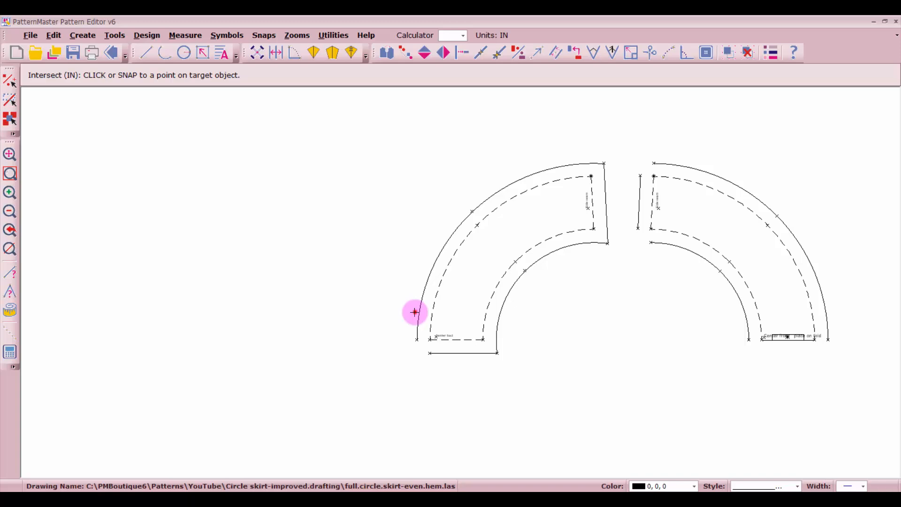
{"action": "left_click", "coordinate": [415, 312]}
{"action": "left_click", "coordinate": [415, 312]}
{"action": "left_click", "coordinate": [430, 351]}
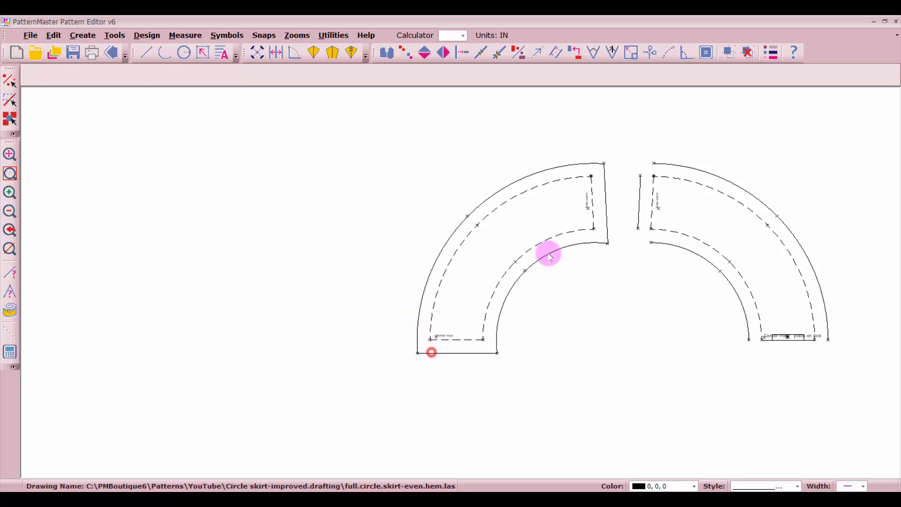
- Extend the front facing's side seam allowance line and both allowance arcs until they intersect at the side corners
{"action": "left_click", "coordinate": [639, 191]}
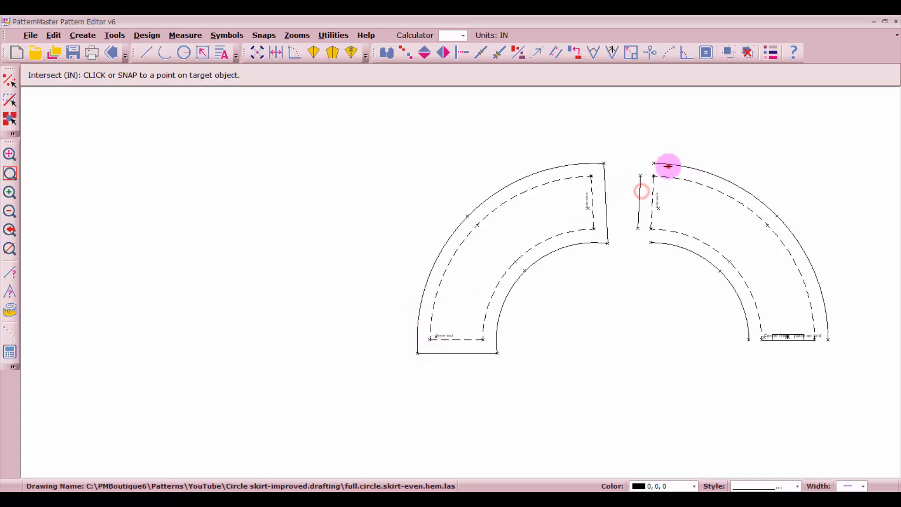
{"action": "left_click", "coordinate": [668, 166]}
{"action": "left_click", "coordinate": [669, 164]}
{"action": "left_click", "coordinate": [640, 177]}
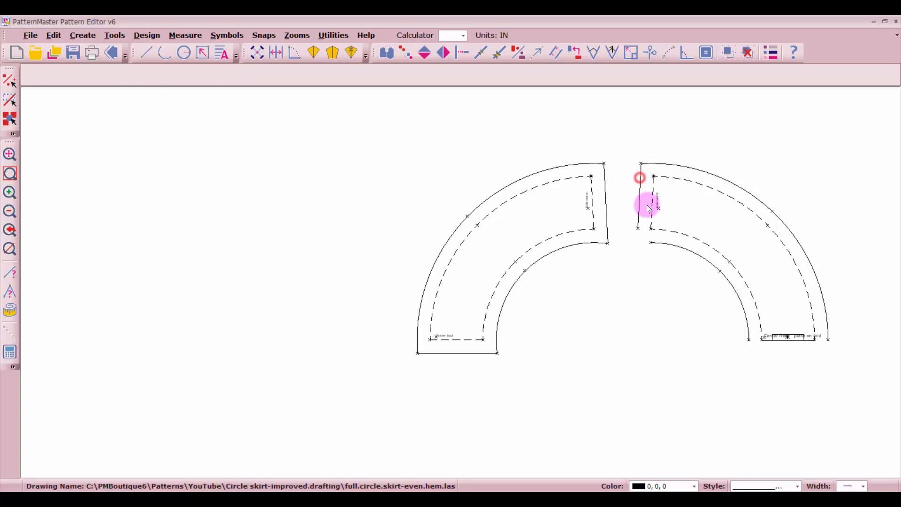
{"action": "left_click", "coordinate": [641, 220]}
{"action": "left_click", "coordinate": [660, 242]}
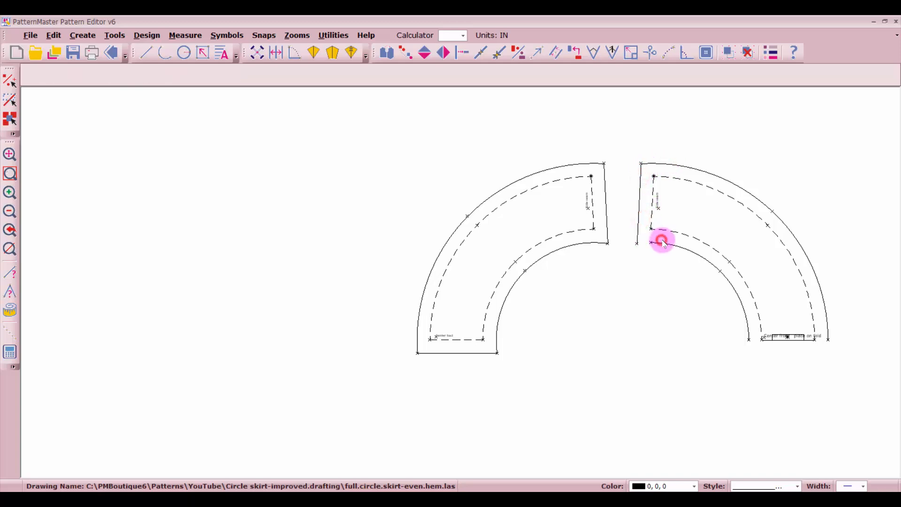
{"action": "left_click", "coordinate": [663, 242]}
{"action": "left_click", "coordinate": [636, 237]}
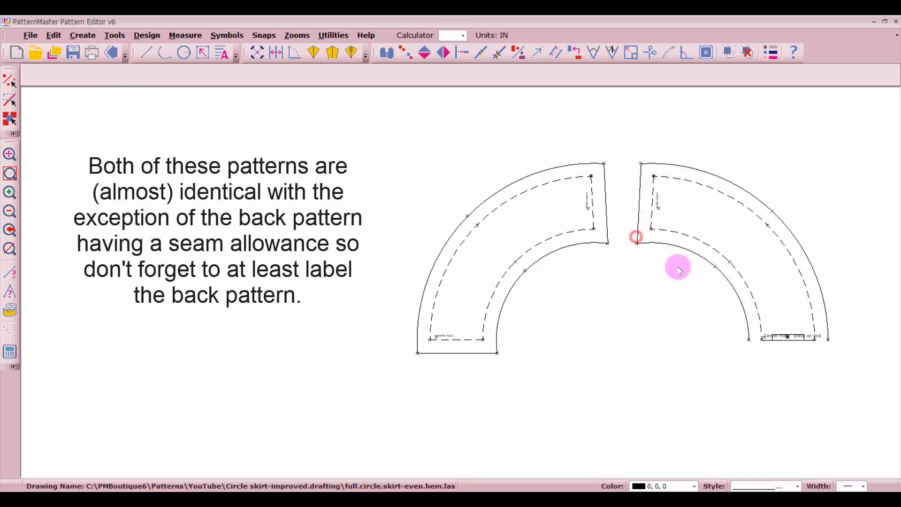
- Lengthen the front facing's center front fold line at both ends to meet the inner and outer allowance arcs
{"action": "left_click", "coordinate": [749, 329]}
{"action": "left_click", "coordinate": [782, 342]}
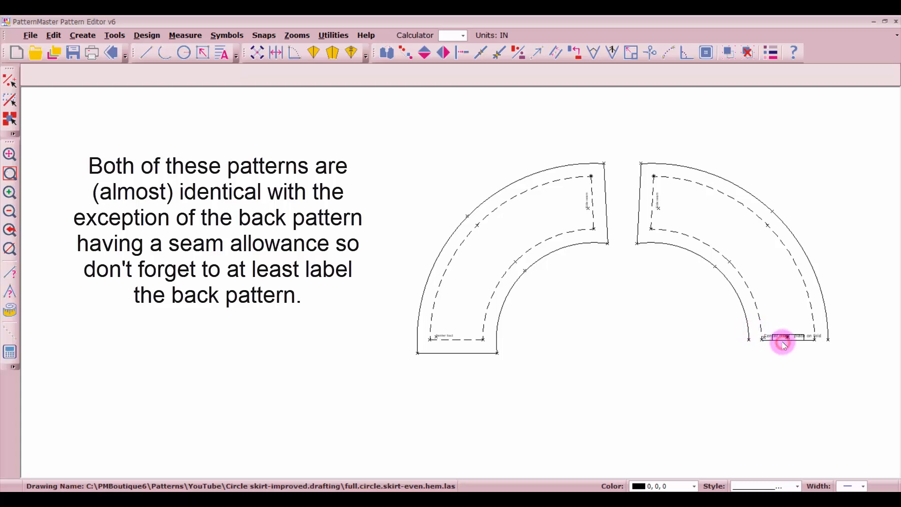
{"action": "left_click", "coordinate": [748, 338]}
{"action": "left_click", "coordinate": [748, 339]}
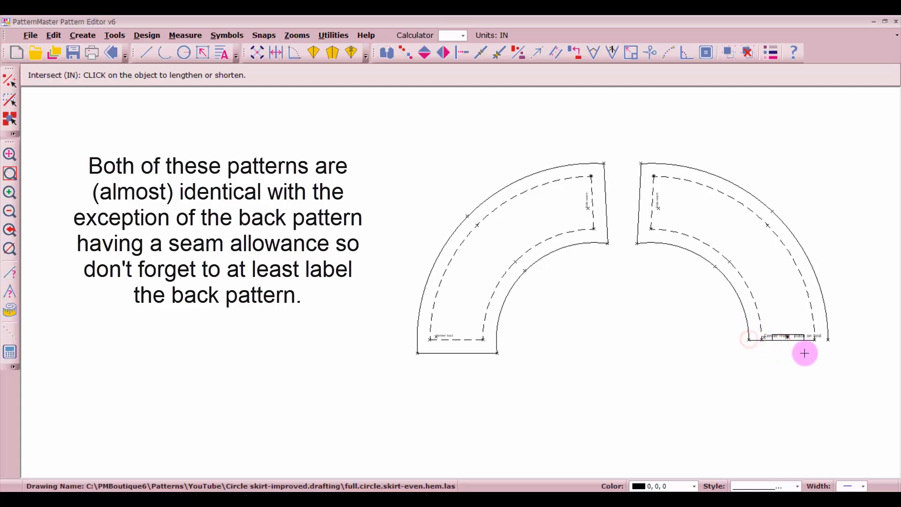
{"action": "left_click", "coordinate": [805, 342]}
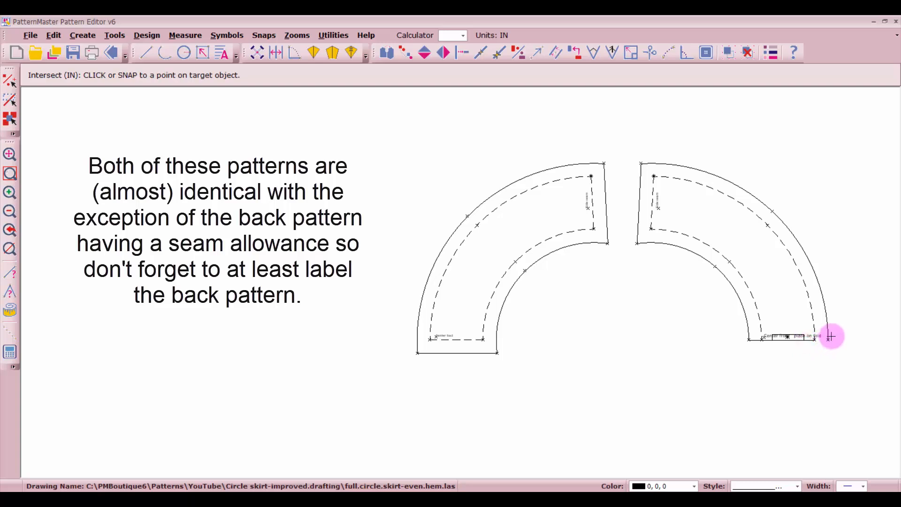
{"action": "left_click", "coordinate": [830, 336]}
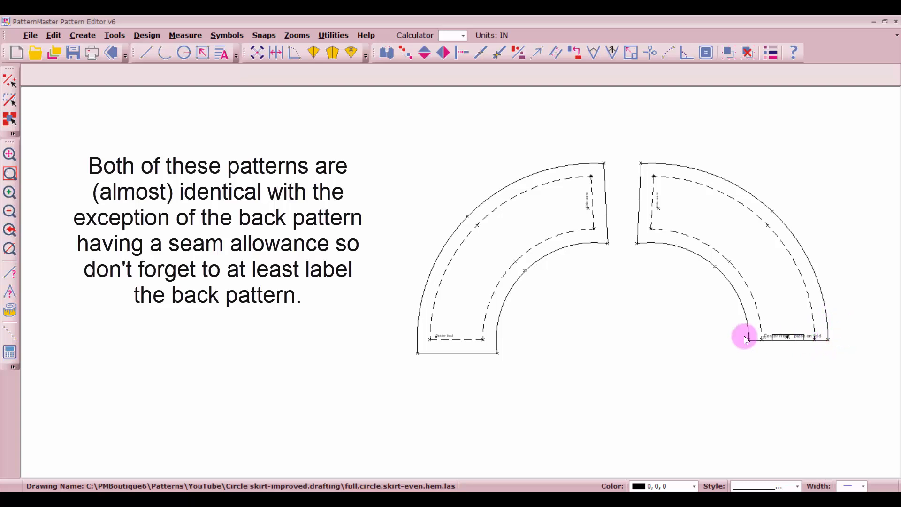
- Place a horizontal Two-way Grain symbol of length 1.5 on the back facing just above the center back label
{"action": "left_click", "coordinate": [464, 307]}
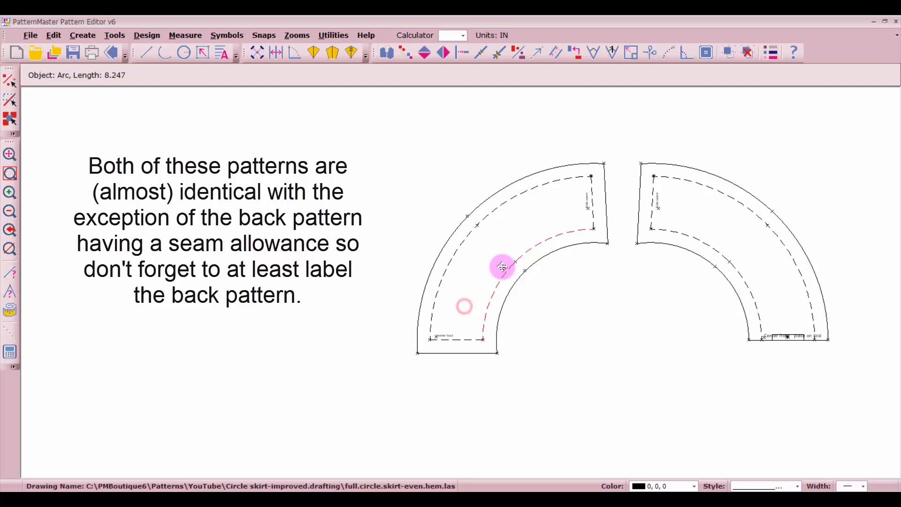
{"action": "left_click", "coordinate": [708, 53]}
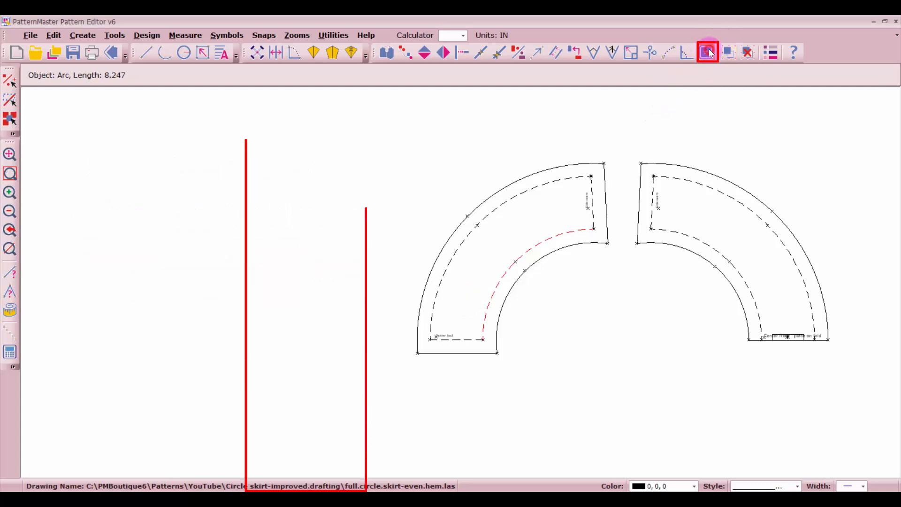
{"action": "left_click", "coordinate": [344, 198]}
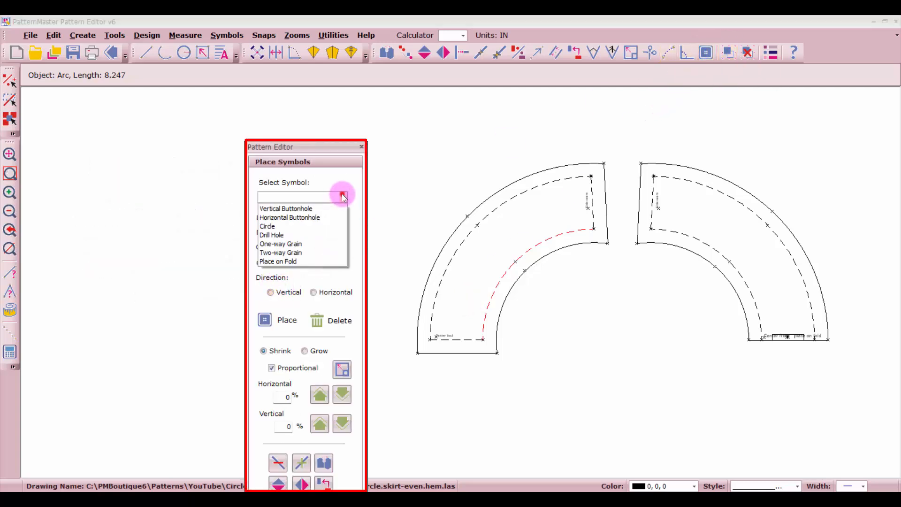
{"action": "left_click", "coordinate": [301, 251]}
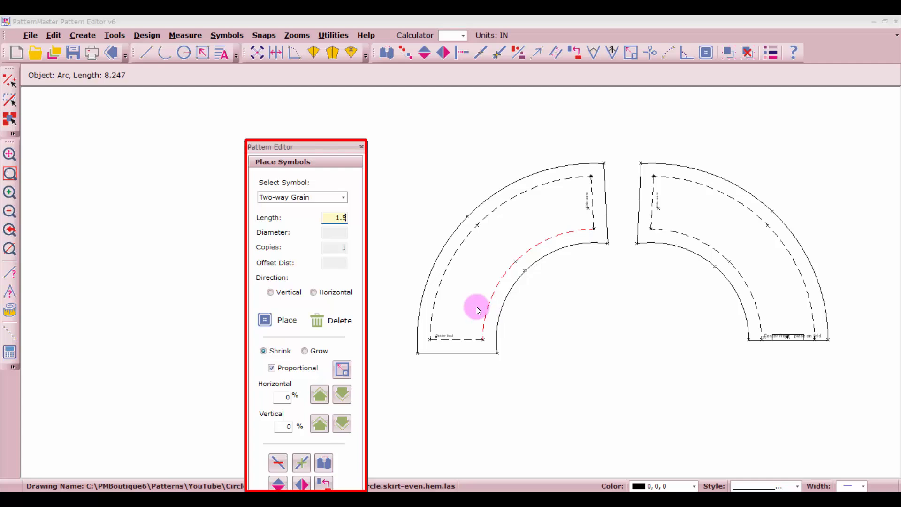
{"action": "left_click", "coordinate": [313, 293]}
{"action": "left_click", "coordinate": [265, 319]}
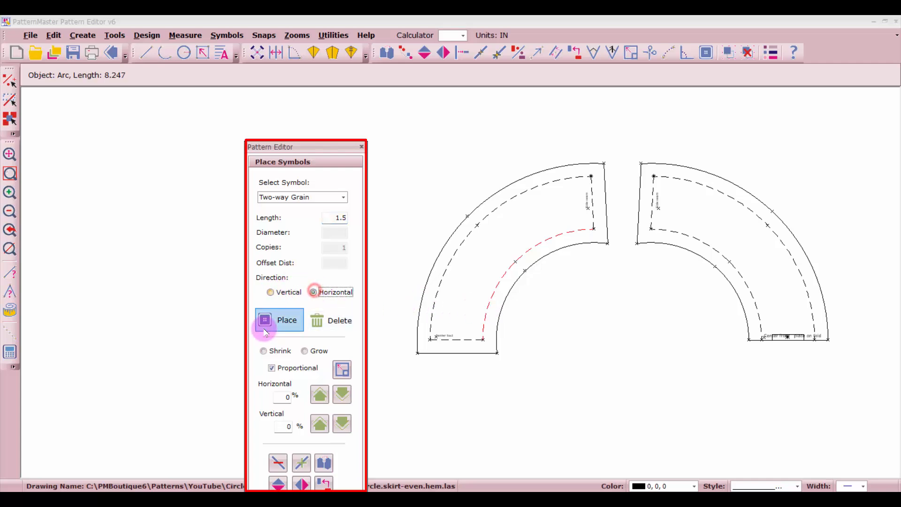
{"action": "left_click", "coordinate": [436, 316]}
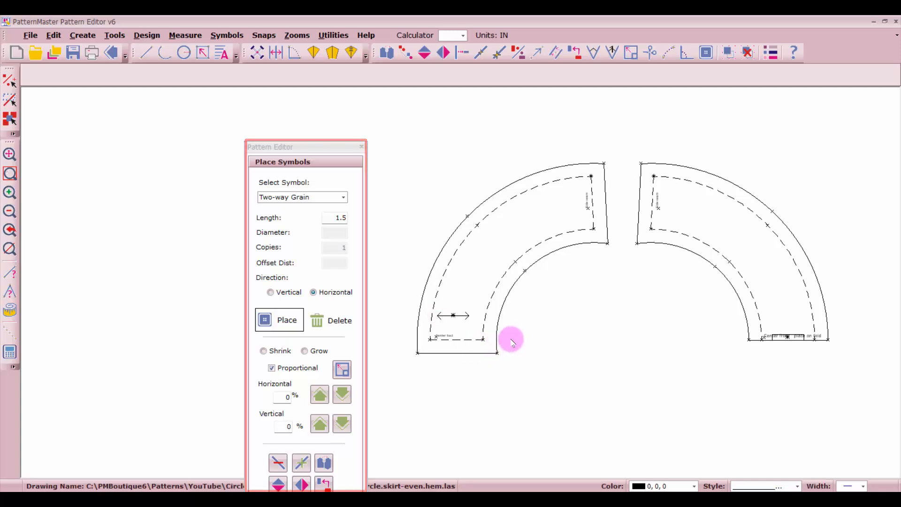
{"action": "key", "text": "Escape"}
- Examine the grain symbol and label at the back facing's center back, as well as the front facing's fold label
{"action": "scroll", "coordinate": [478, 327], "scroll_direction": "up", "scroll_amount": 5}
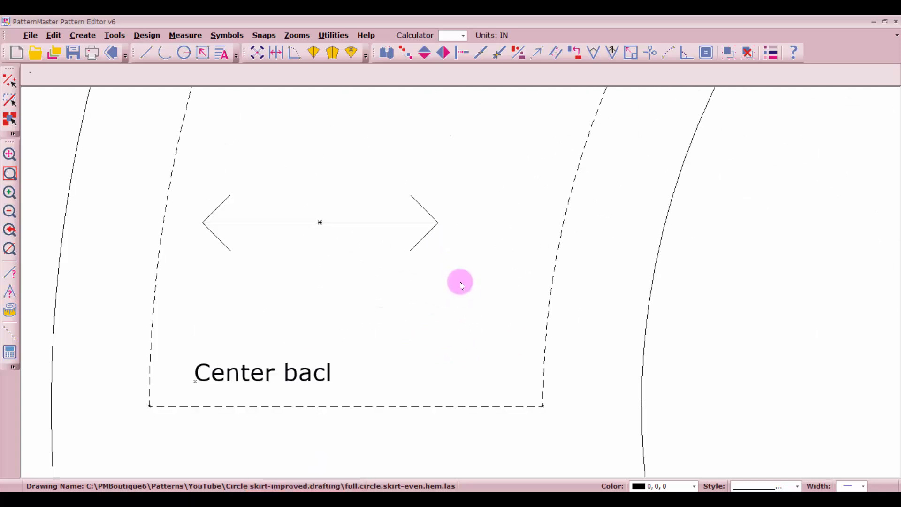
{"action": "scroll", "coordinate": [462, 285], "scroll_direction": "up", "scroll_amount": 1}
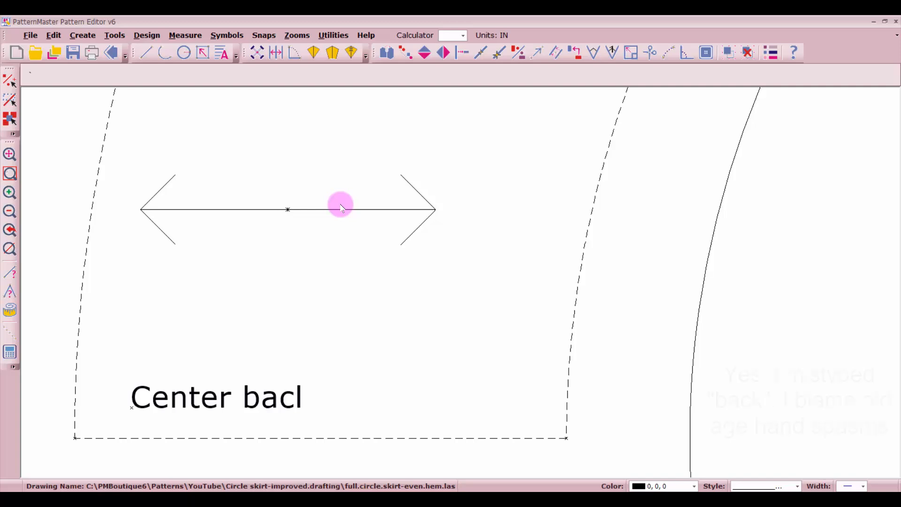
{"action": "scroll", "coordinate": [303, 246], "scroll_direction": "up", "scroll_amount": 2}
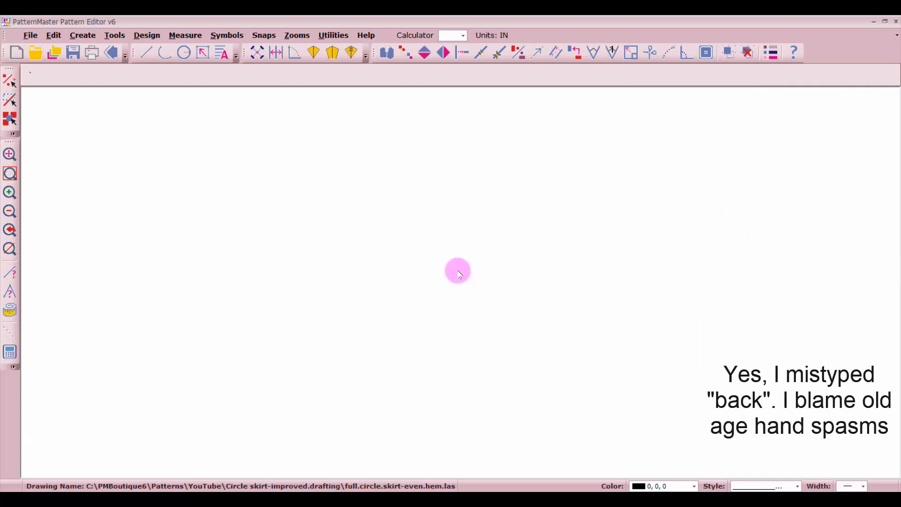
{"action": "scroll", "coordinate": [458, 274], "scroll_direction": "down", "scroll_amount": 3}
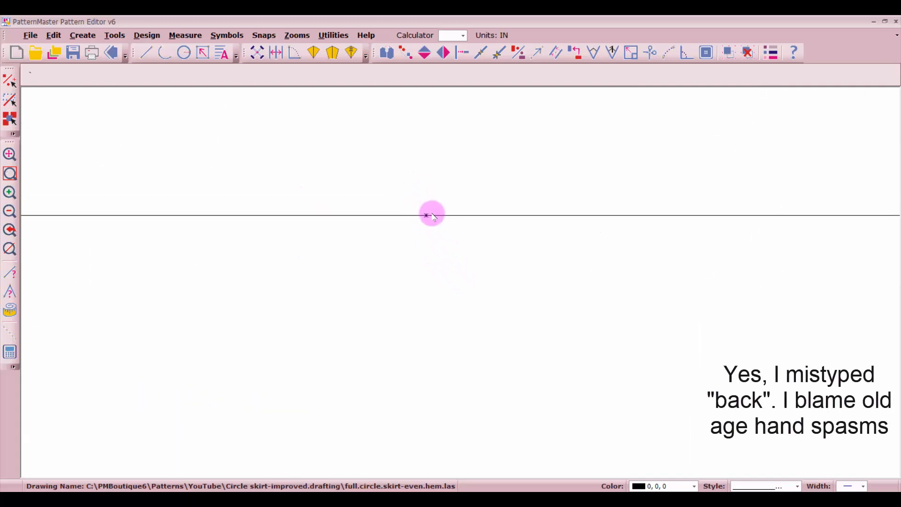
{"action": "scroll", "coordinate": [431, 213], "scroll_direction": "up", "scroll_amount": 2}
{"action": "left_click", "coordinate": [460, 282]}
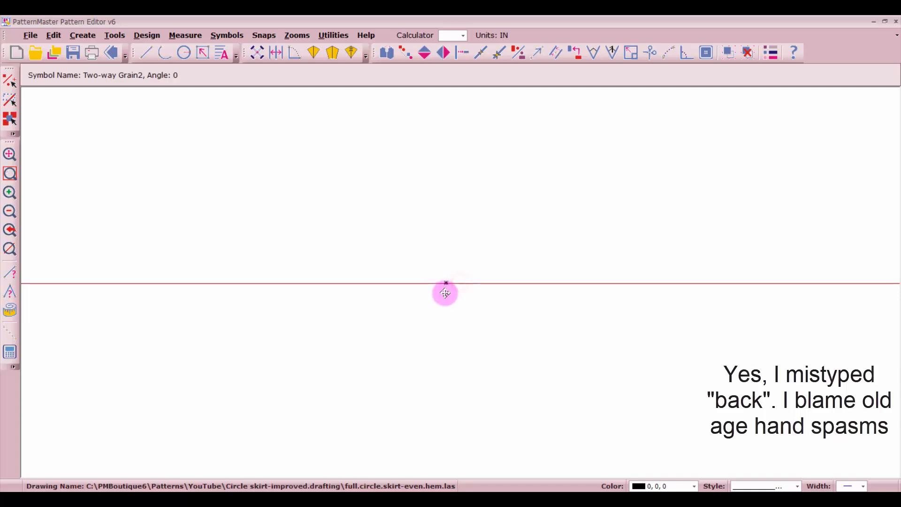
{"action": "scroll", "coordinate": [460, 282], "scroll_direction": "down", "scroll_amount": 3}
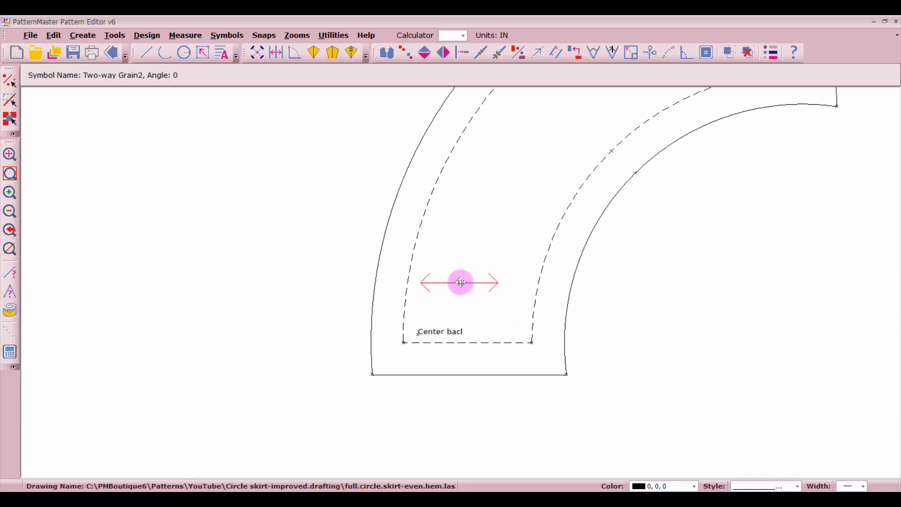
{"action": "scroll", "coordinate": [460, 283], "scroll_direction": "down", "scroll_amount": 3}
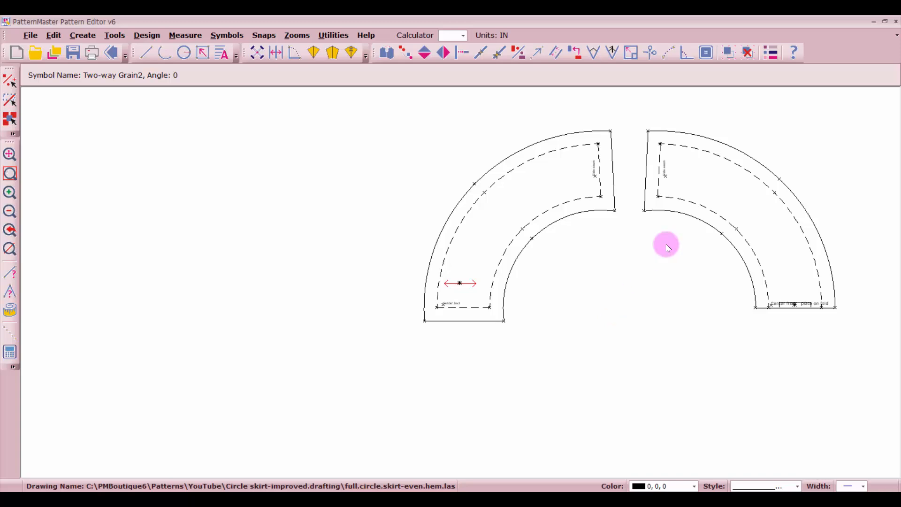
{"action": "scroll", "coordinate": [793, 306], "scroll_direction": "up", "scroll_amount": 5}
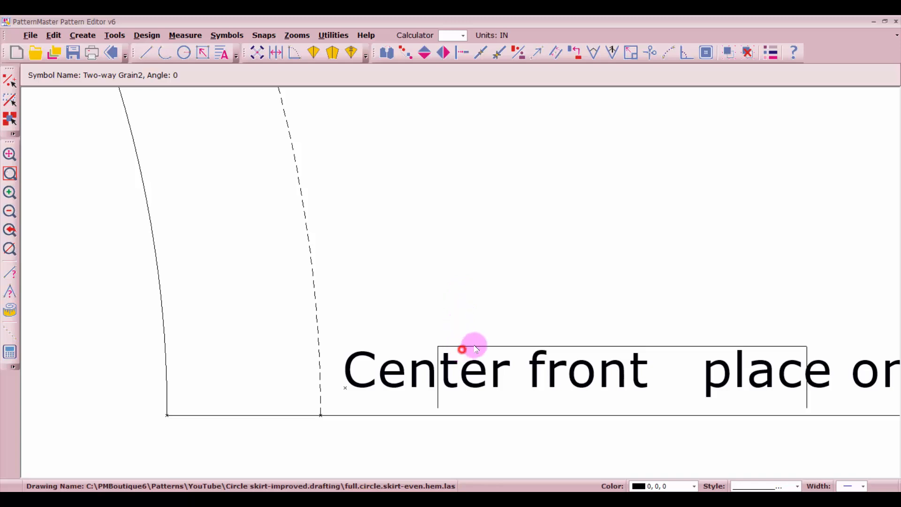
- Move the Place on Fold symbol down onto the front facing's center front fold line and slightly toward the waist edge
{"action": "left_click", "coordinate": [477, 349]}
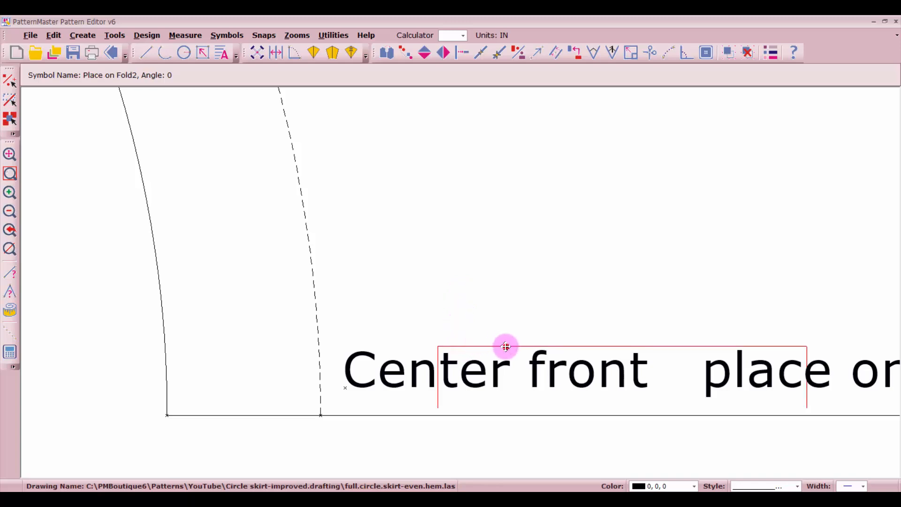
{"action": "left_click_drag", "start_coordinate": [506, 346], "coordinate": [471, 356]}
- Group the front facing's lines, labels and symbol into one object, and group the back facing's into another
{"action": "scroll", "coordinate": [471, 356], "scroll_direction": "down", "scroll_amount": 3}
{"action": "scroll", "coordinate": [462, 284], "scroll_direction": "down", "scroll_amount": 3}
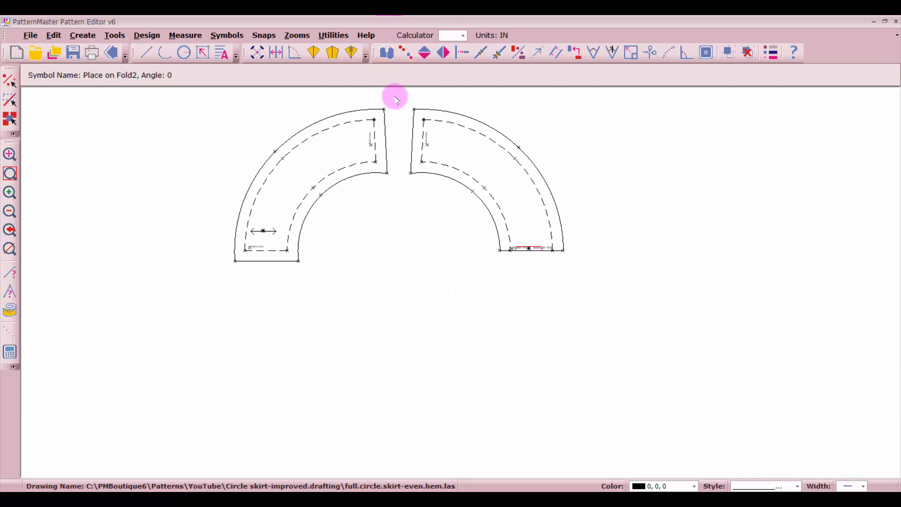
{"action": "left_click_drag", "start_coordinate": [393, 93], "coordinate": [600, 283]}
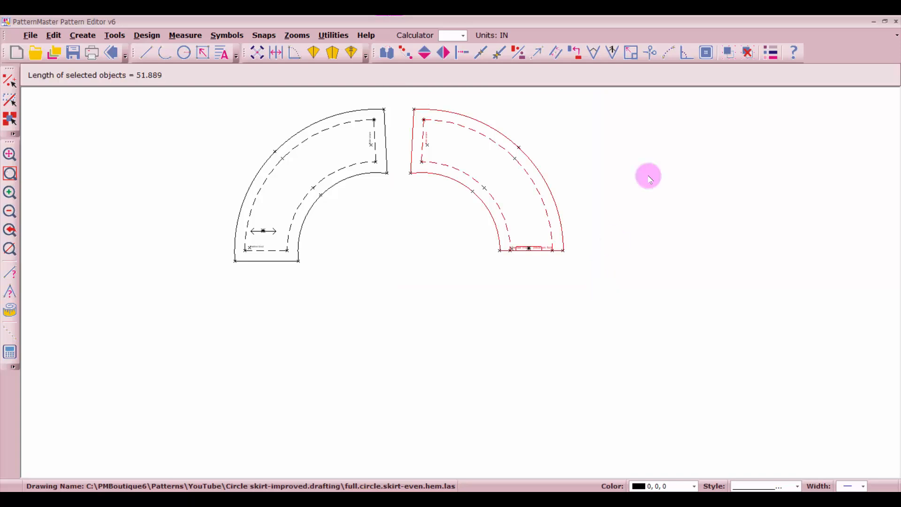
{"action": "left_click", "coordinate": [728, 52]}
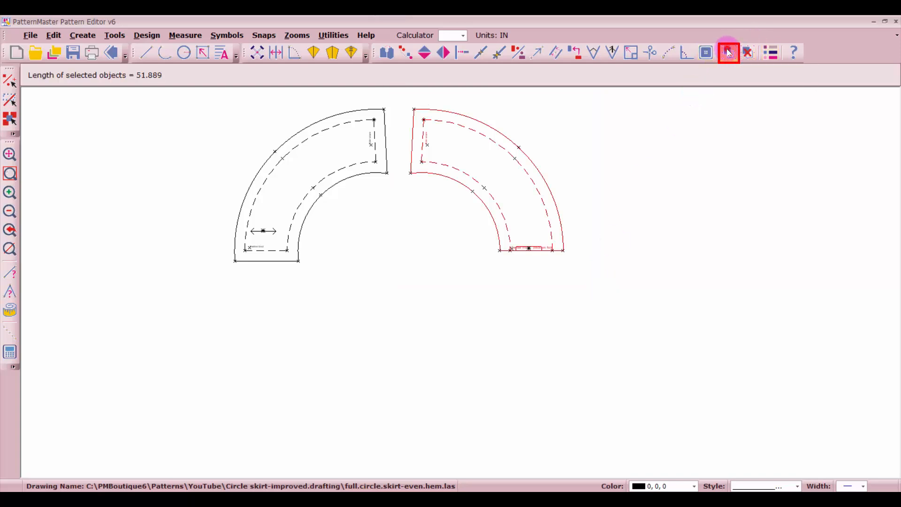
{"action": "left_click_drag", "start_coordinate": [205, 99], "coordinate": [401, 298]}
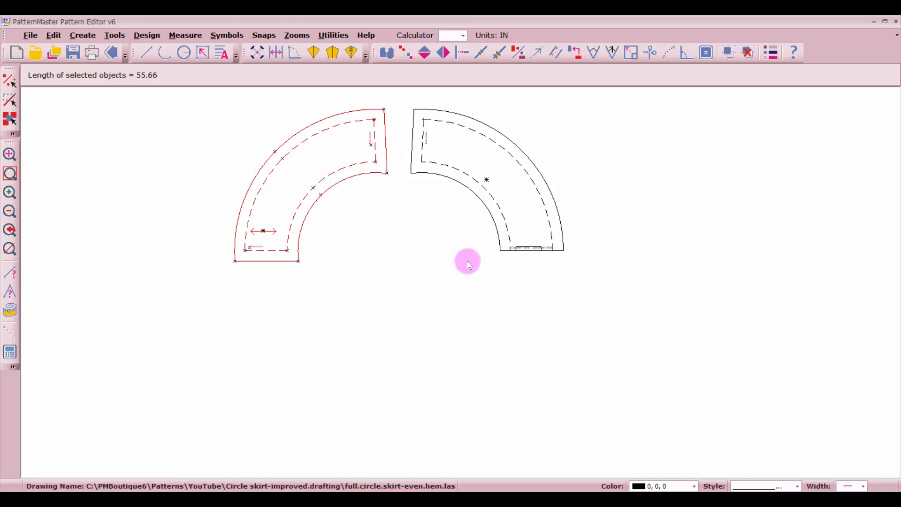
{"action": "left_click", "coordinate": [728, 52]}
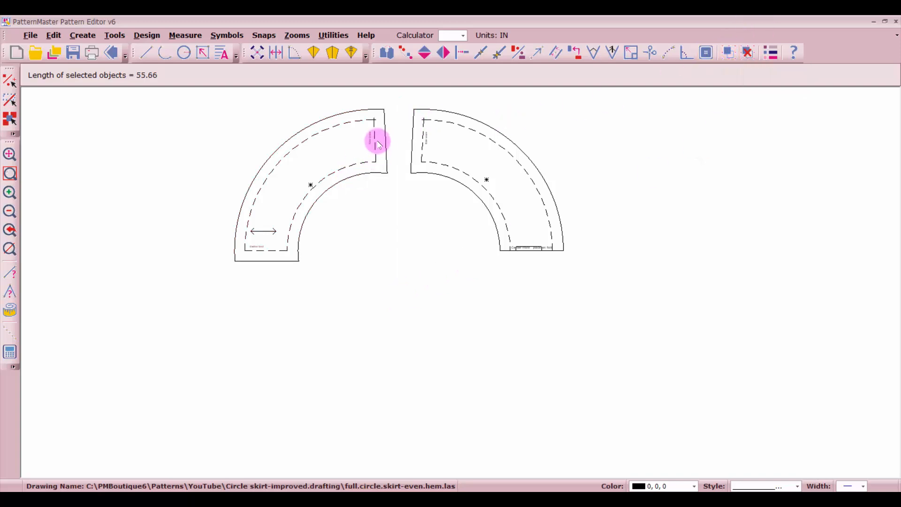